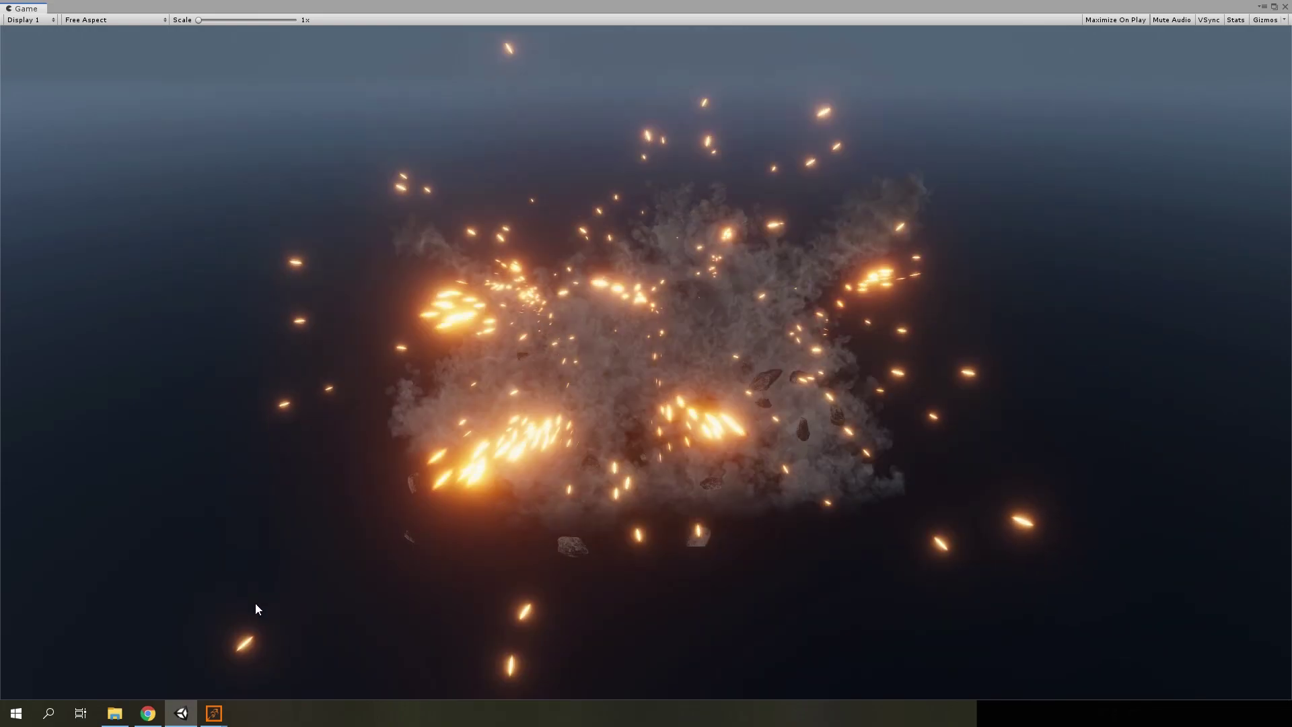
Bring EmberGen, with the 085_realistic_game_explosion_01 project, in front of Unity
mouse_move(214, 713)
left_click(280, 669)
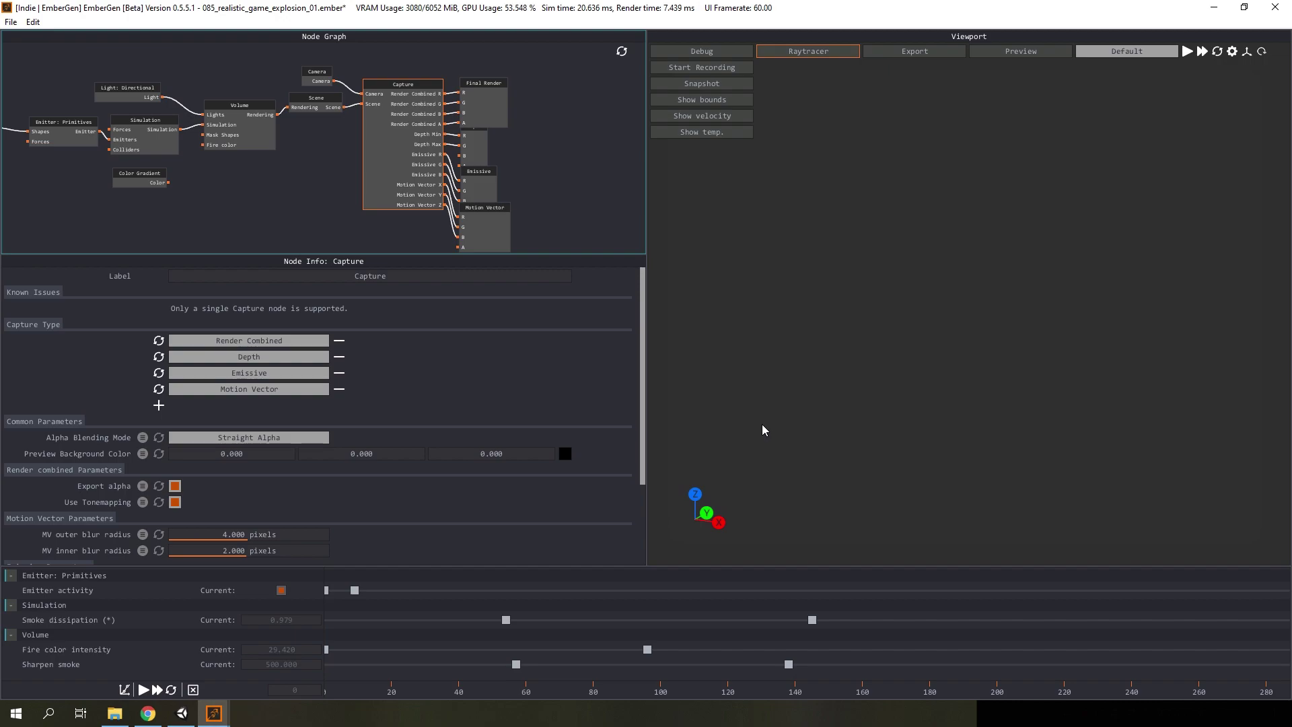
Play the explosion simulation to about frame 83, then bring up the BOMBARDMENT! challenge page
key("space")
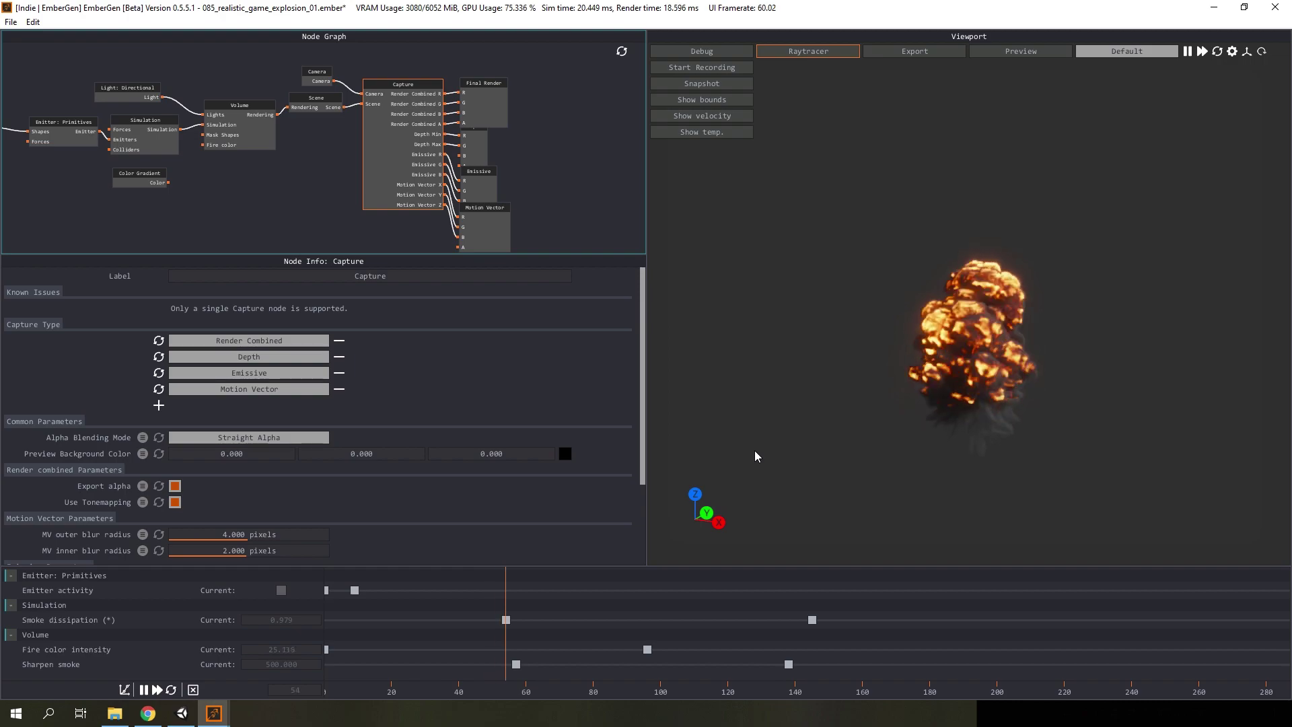
key("space")
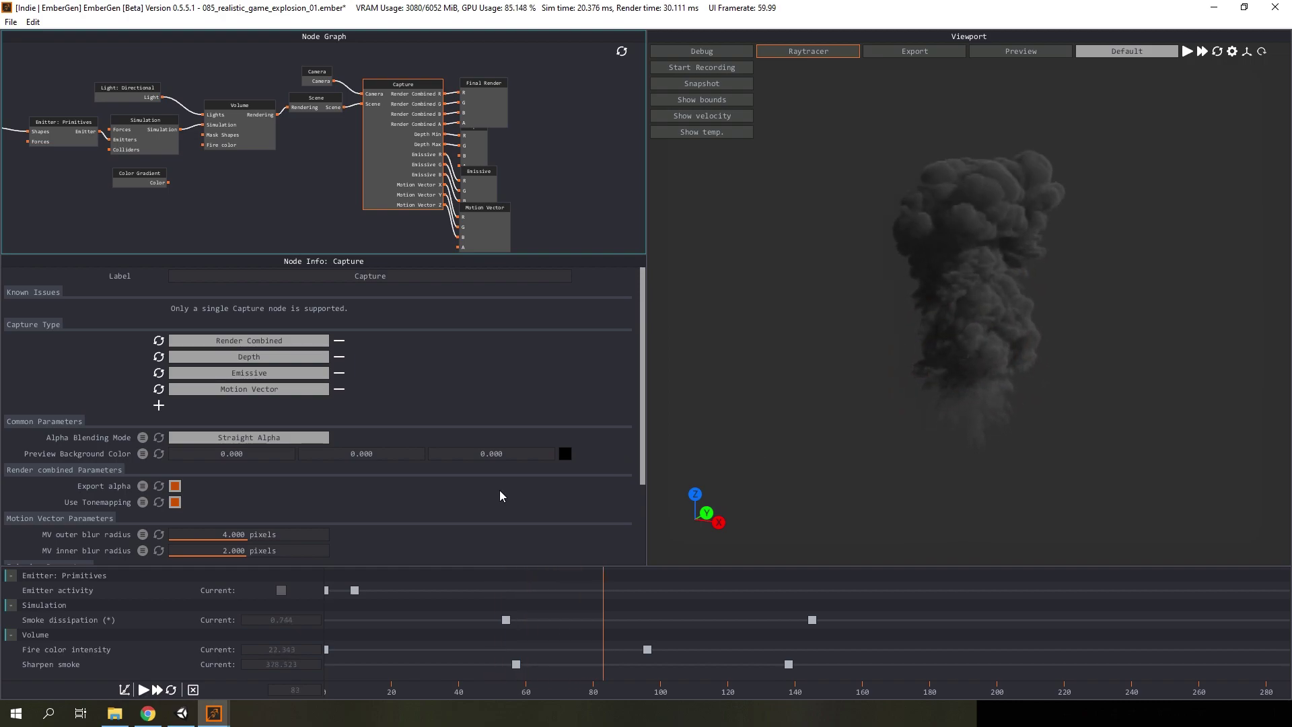
left_click(149, 713)
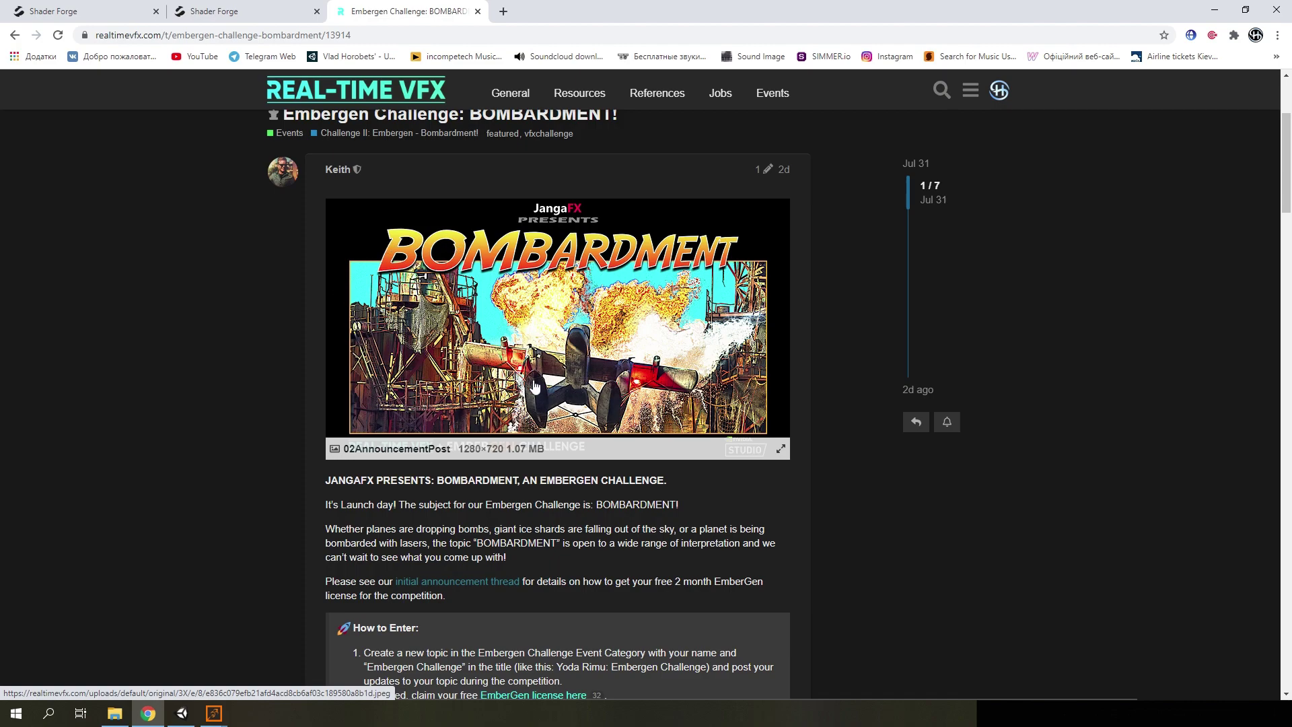
Scroll through the BOMBARDMENT! post's rules, requirements and Prizing section, then call up EmberGen
scroll(535, 386, "down", 5)
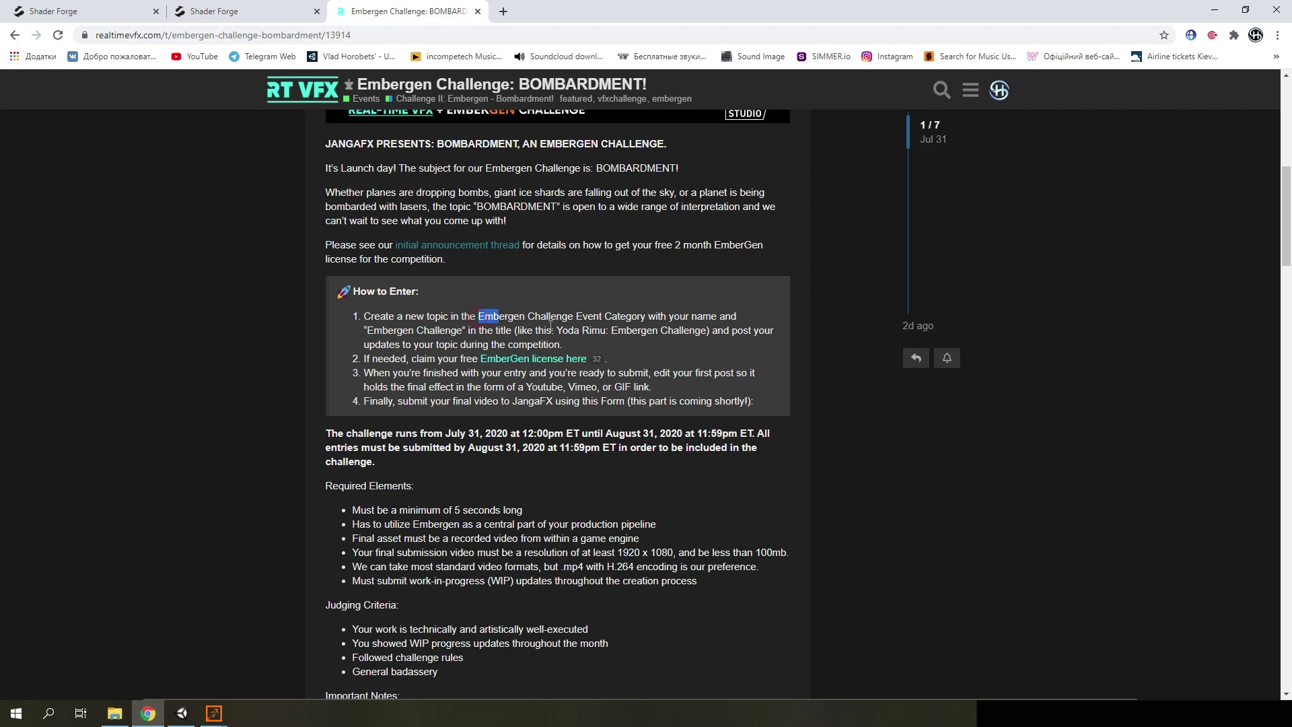
left_click(486, 328)
scroll(519, 411, "down", 5)
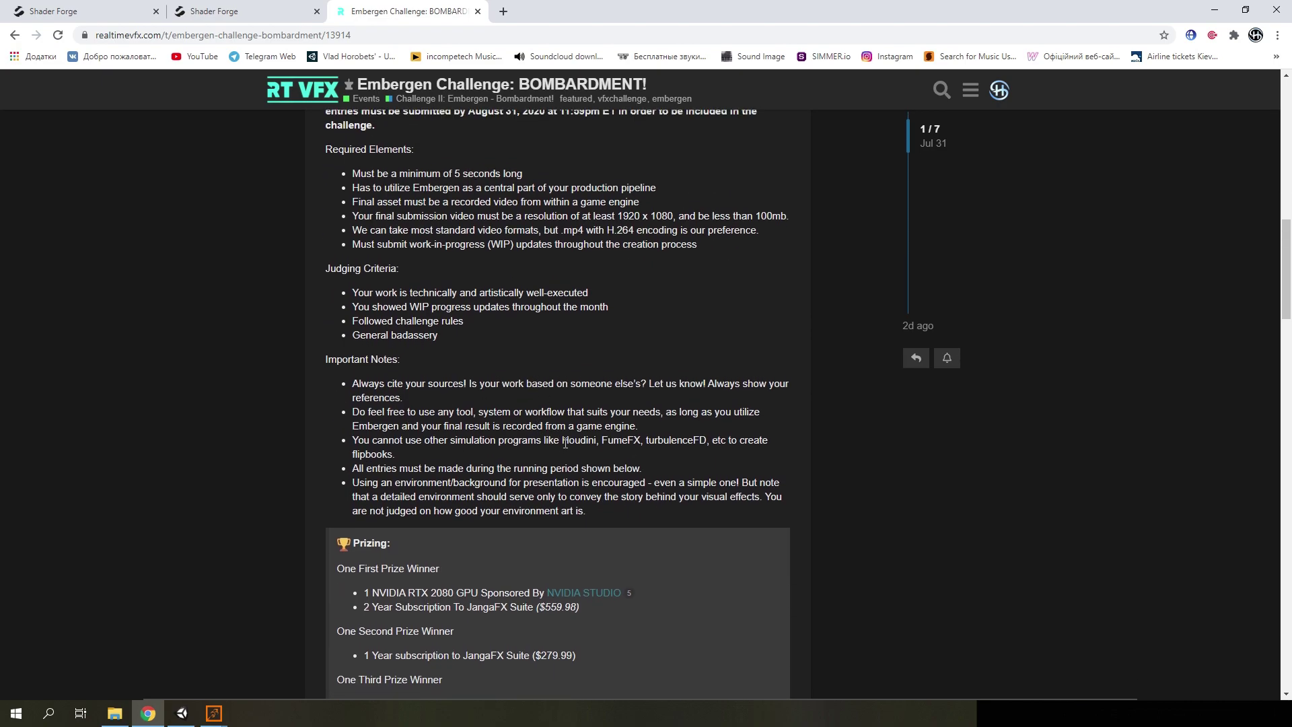
scroll(565, 443, "down", 2)
left_click_drag(344, 429, 471, 595)
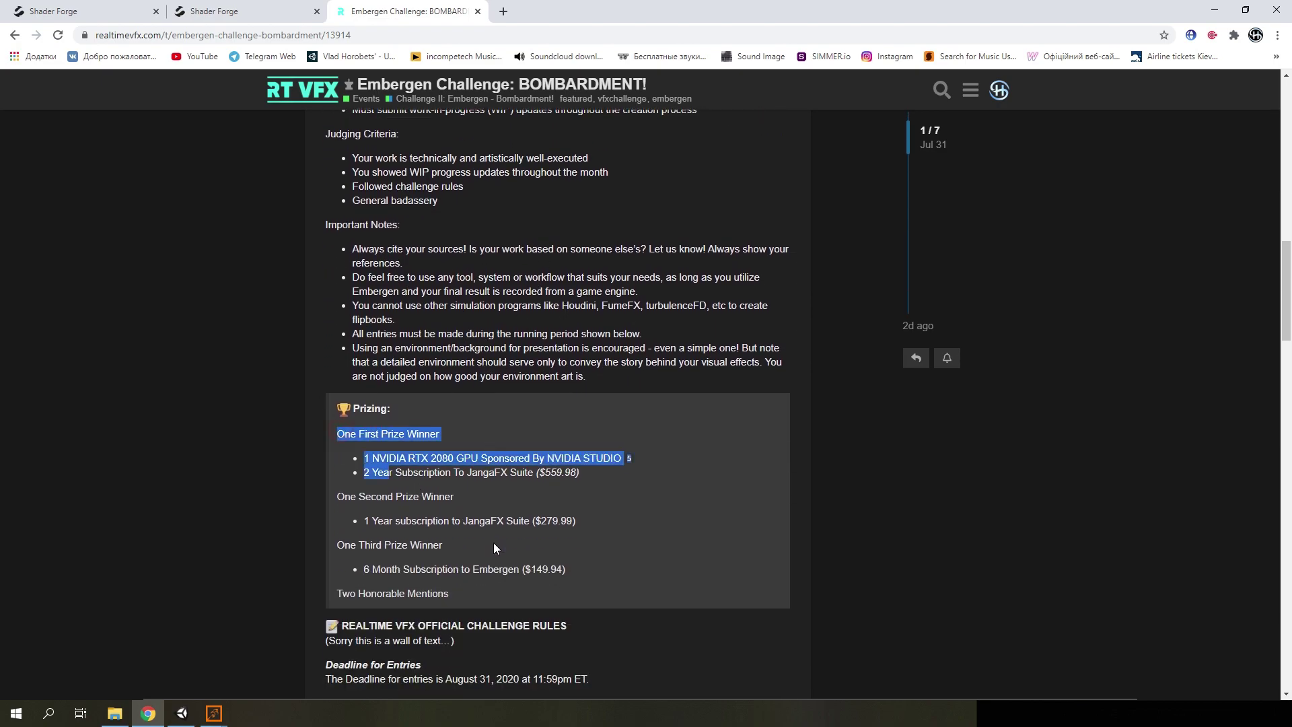
scroll(504, 503, "up", 10)
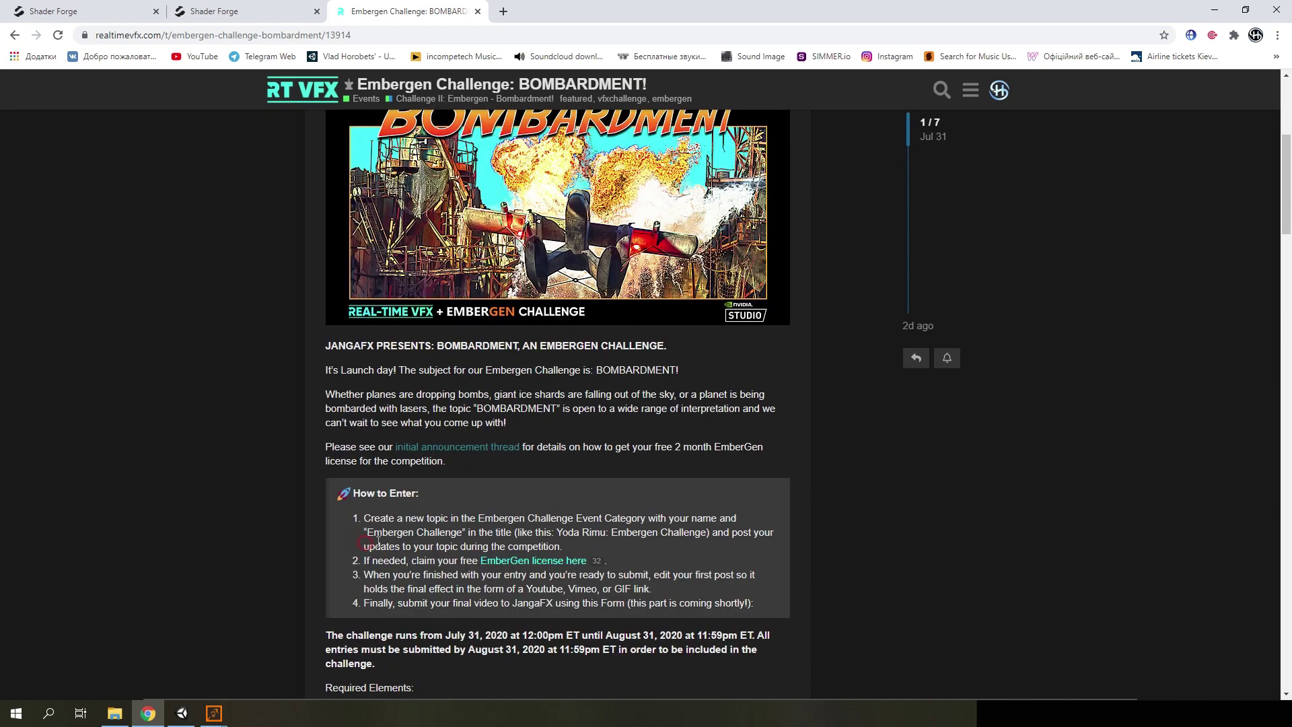
scroll(446, 525, "down", 2)
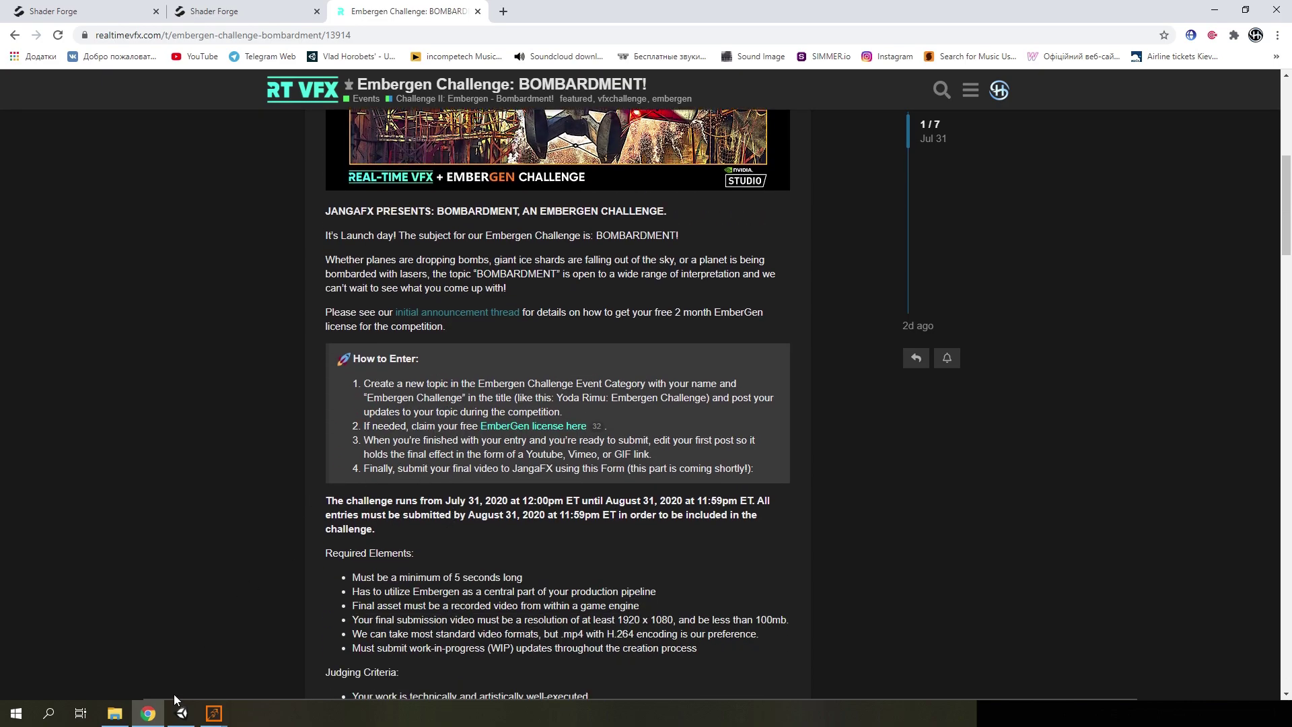
left_click(215, 715)
Restart the explosion and open 101_GPUP_Spiderweb_Venom.ember without saving the current project
left_click(404, 646)
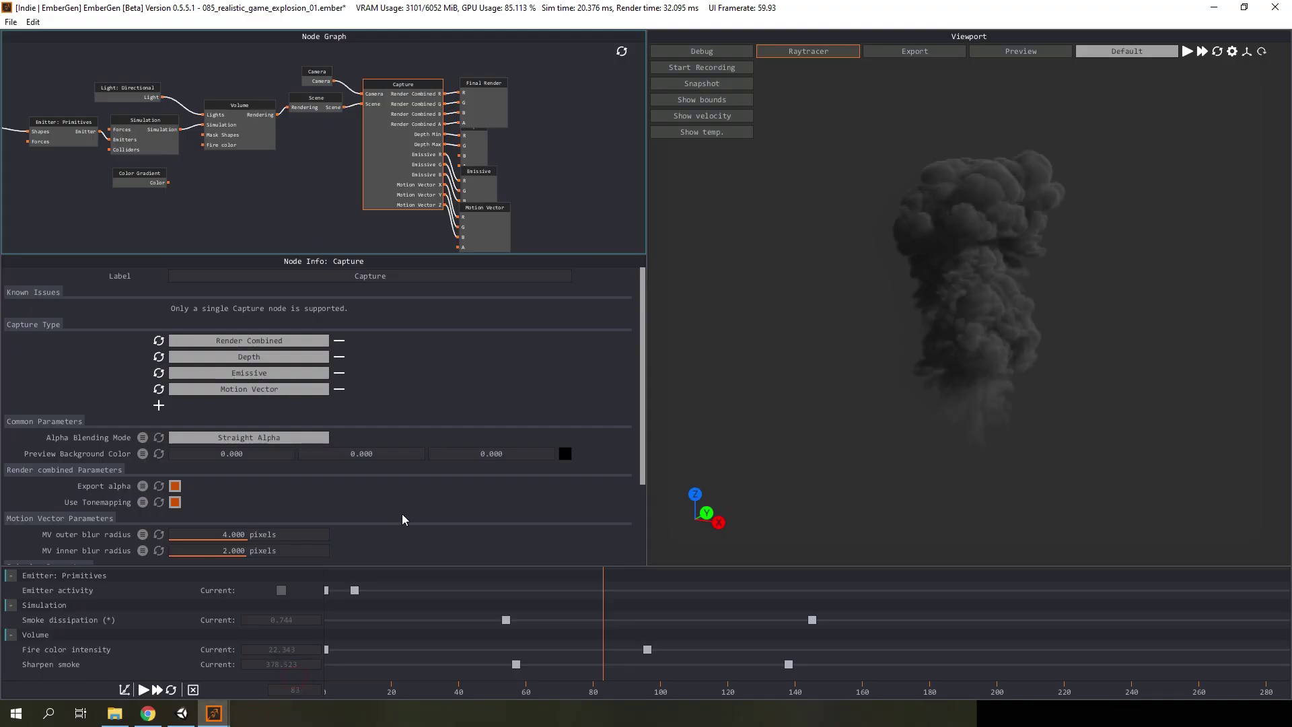
key("r")
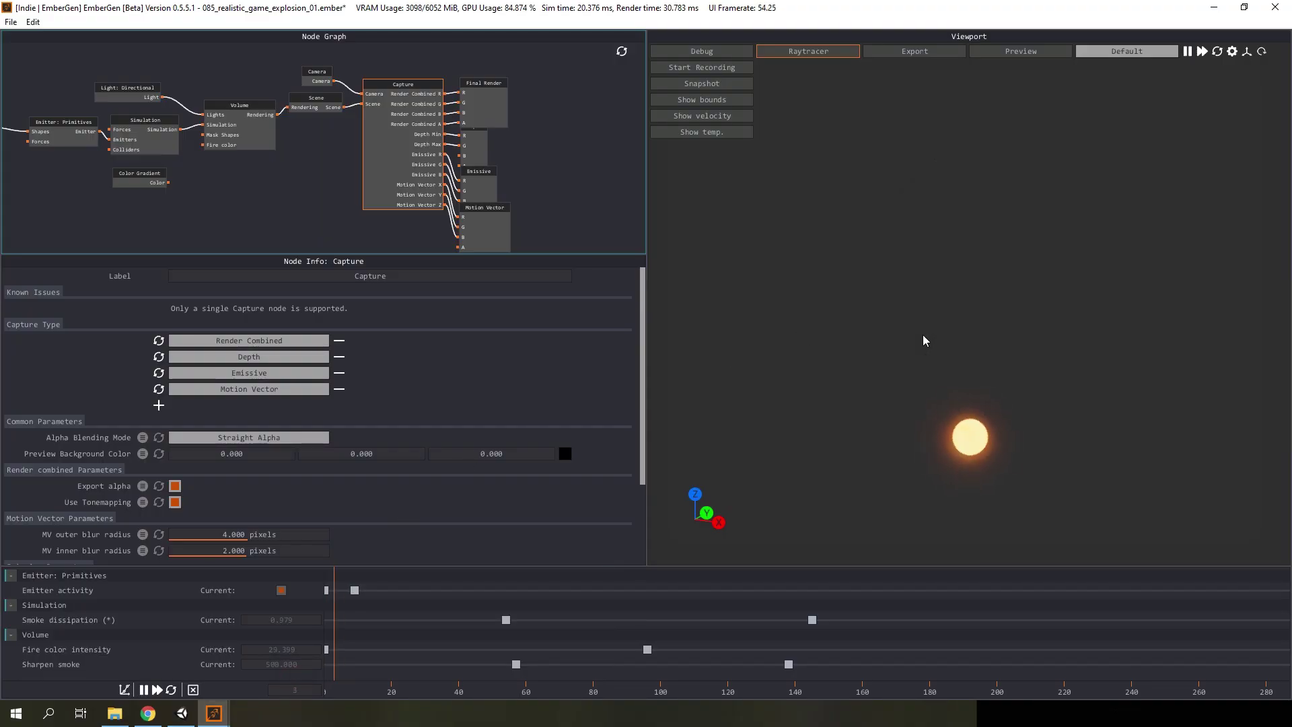
left_click(11, 22)
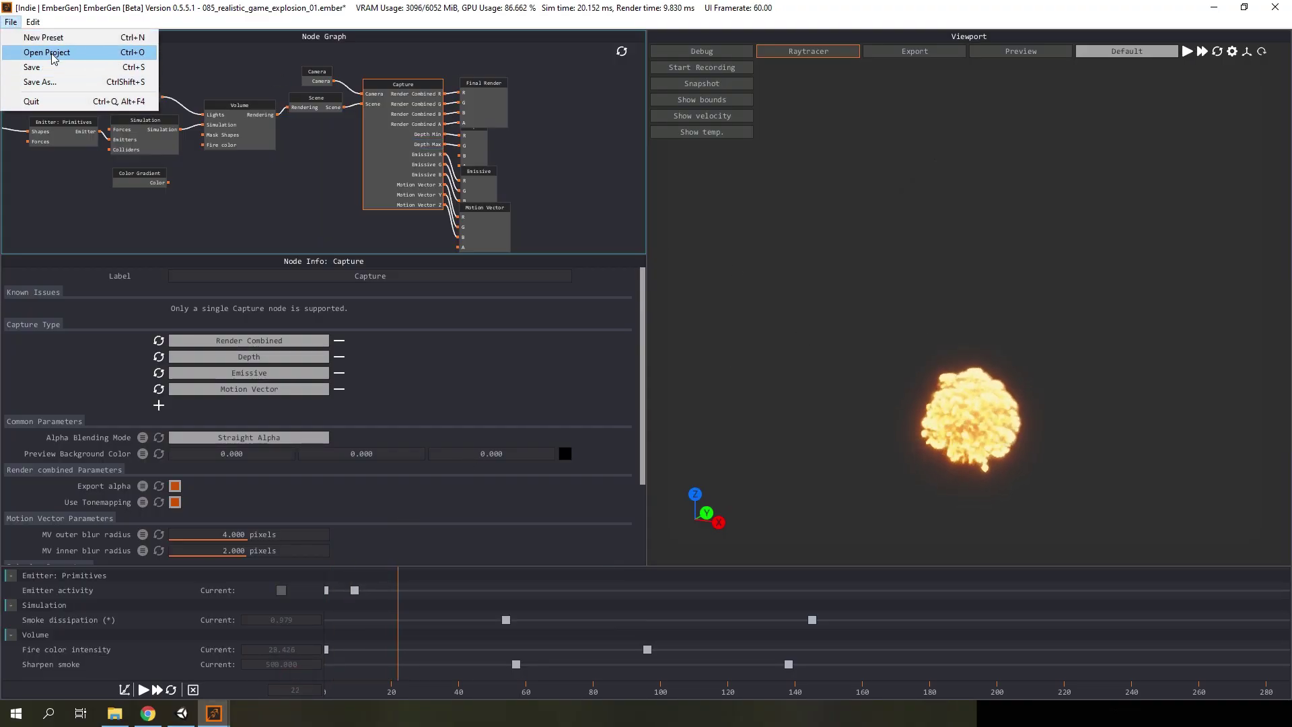
left_click(30, 52)
left_click(653, 397)
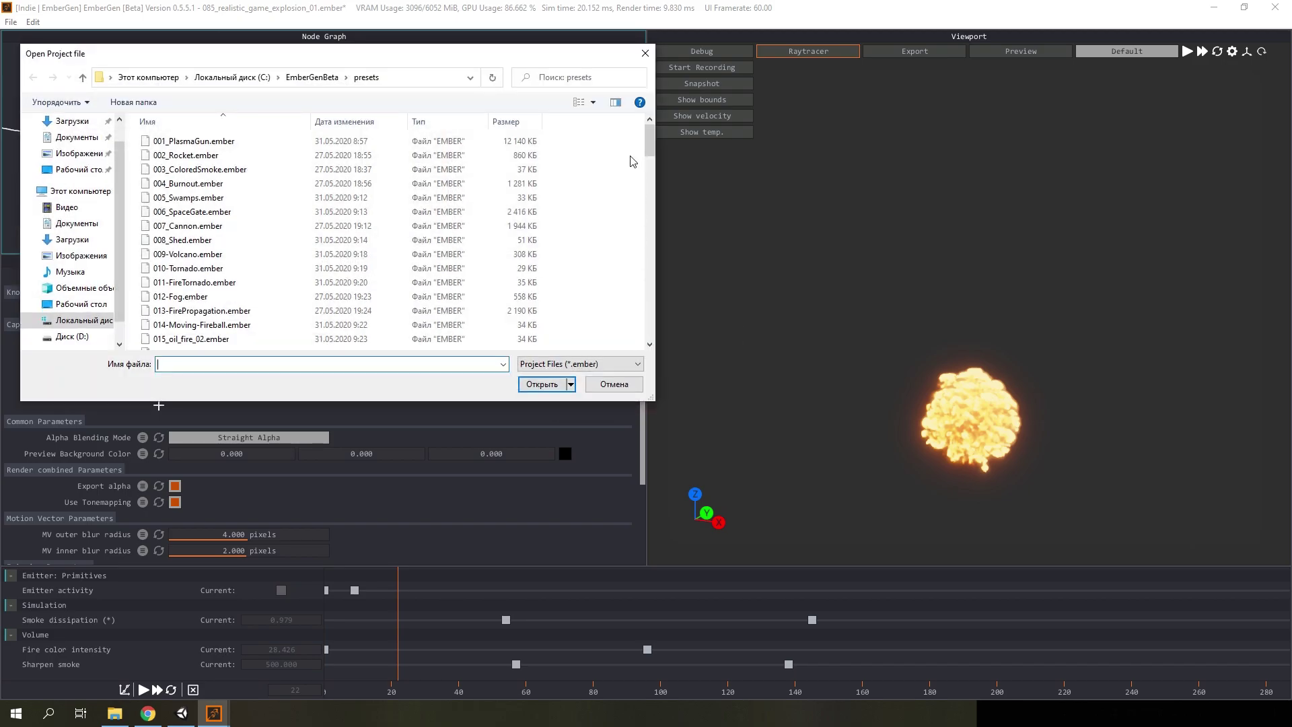
left_click_drag(650, 148, 644, 331)
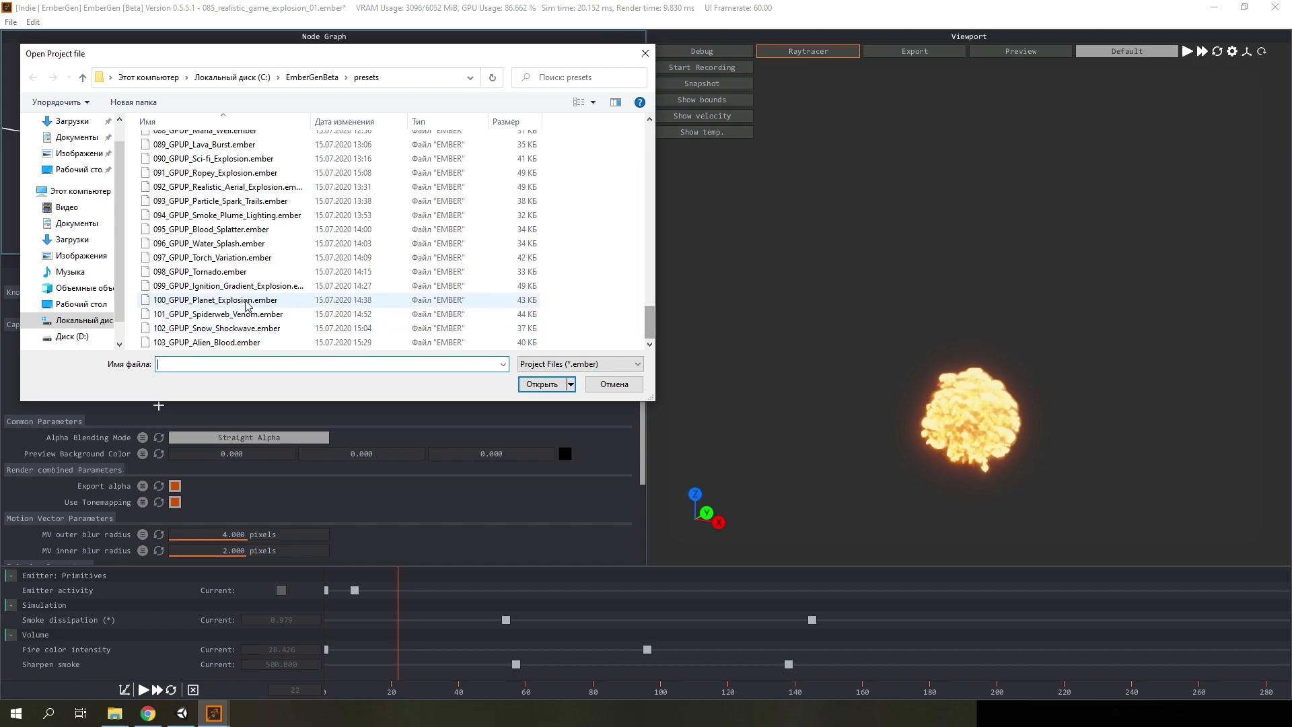
left_click(215, 313)
left_click(548, 383)
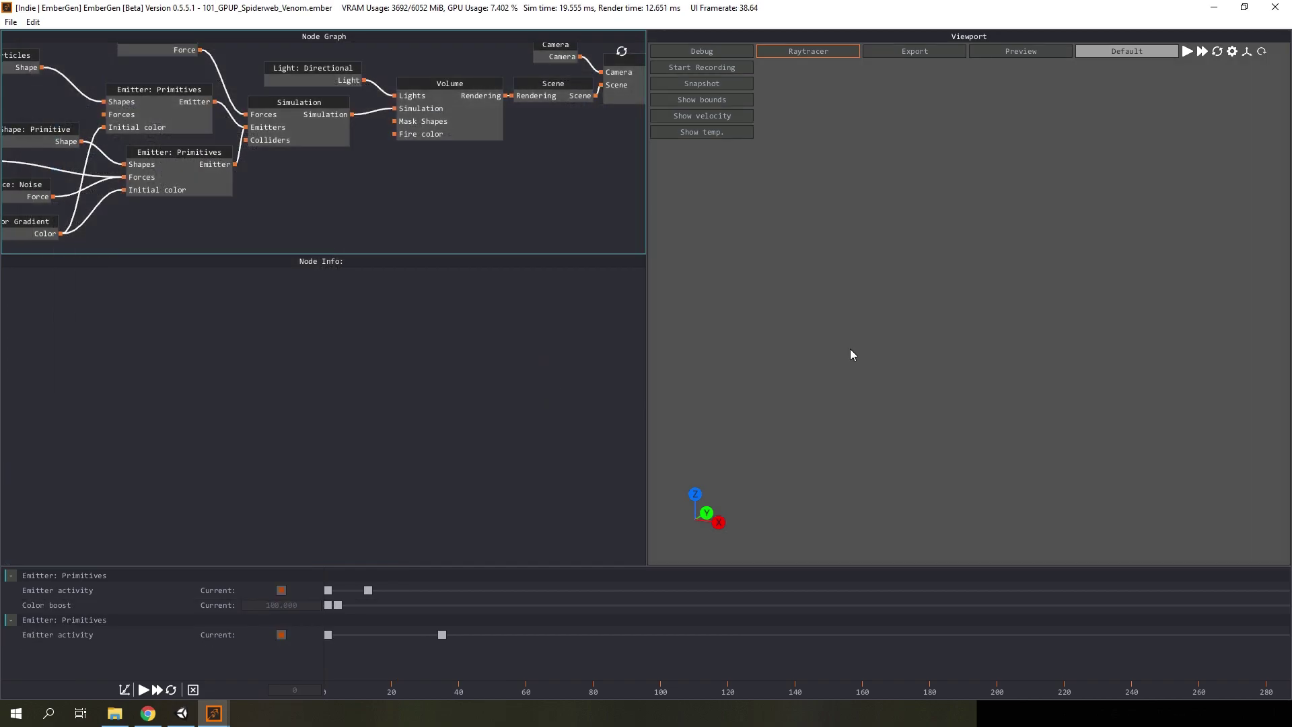
Orbit the viewport slightly and play the green venom simulation for a few frames
mouse_move(963, 322)
left_mouse_down()
mouse_move(1022, 304)
mouse_move(957, 346)
mouse_move(1022, 346)
left_mouse_up()
key("space")
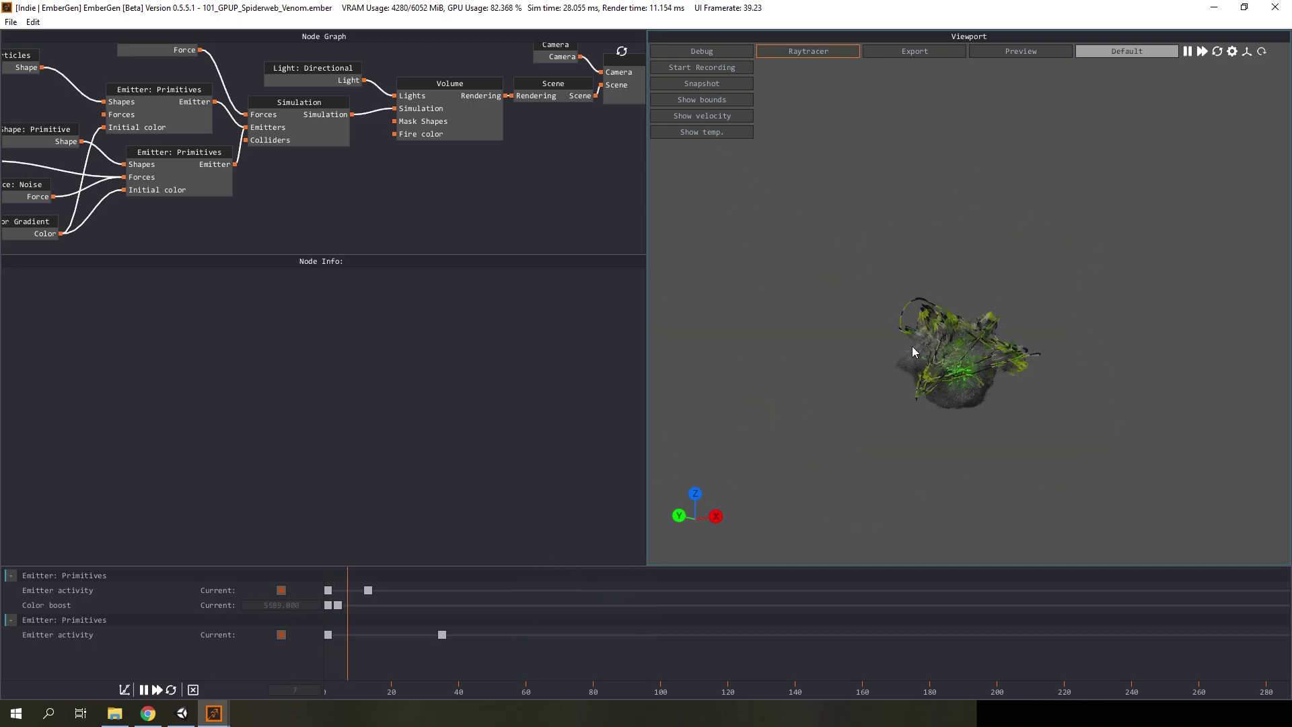
key("space")
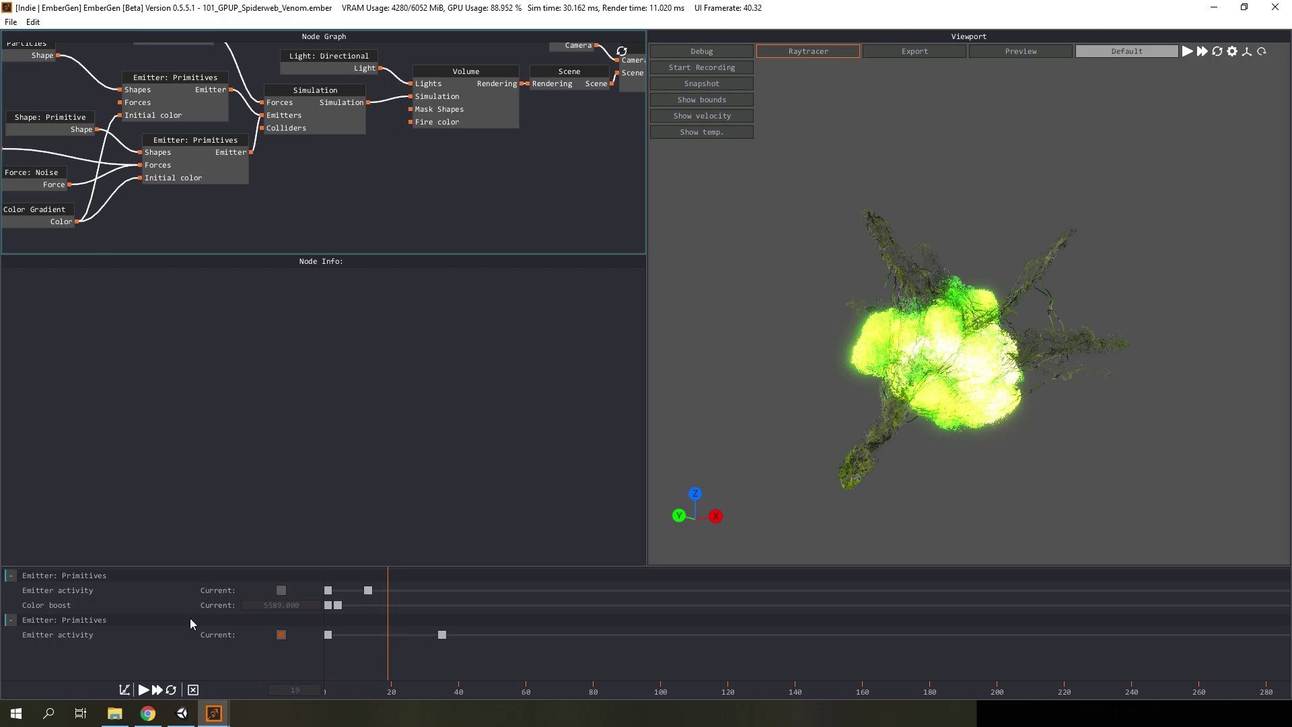
Open Explosion3.ember from the EmberGenBeta folder
left_click(11, 22)
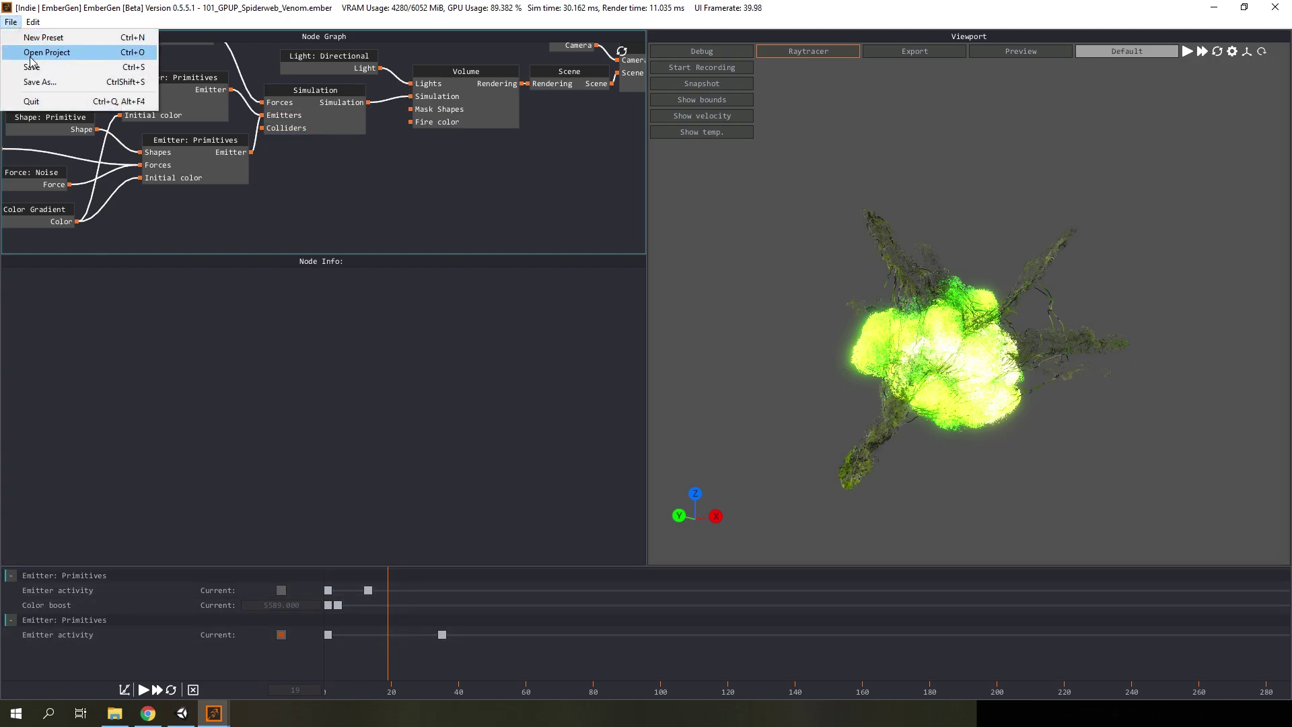
left_click(40, 43)
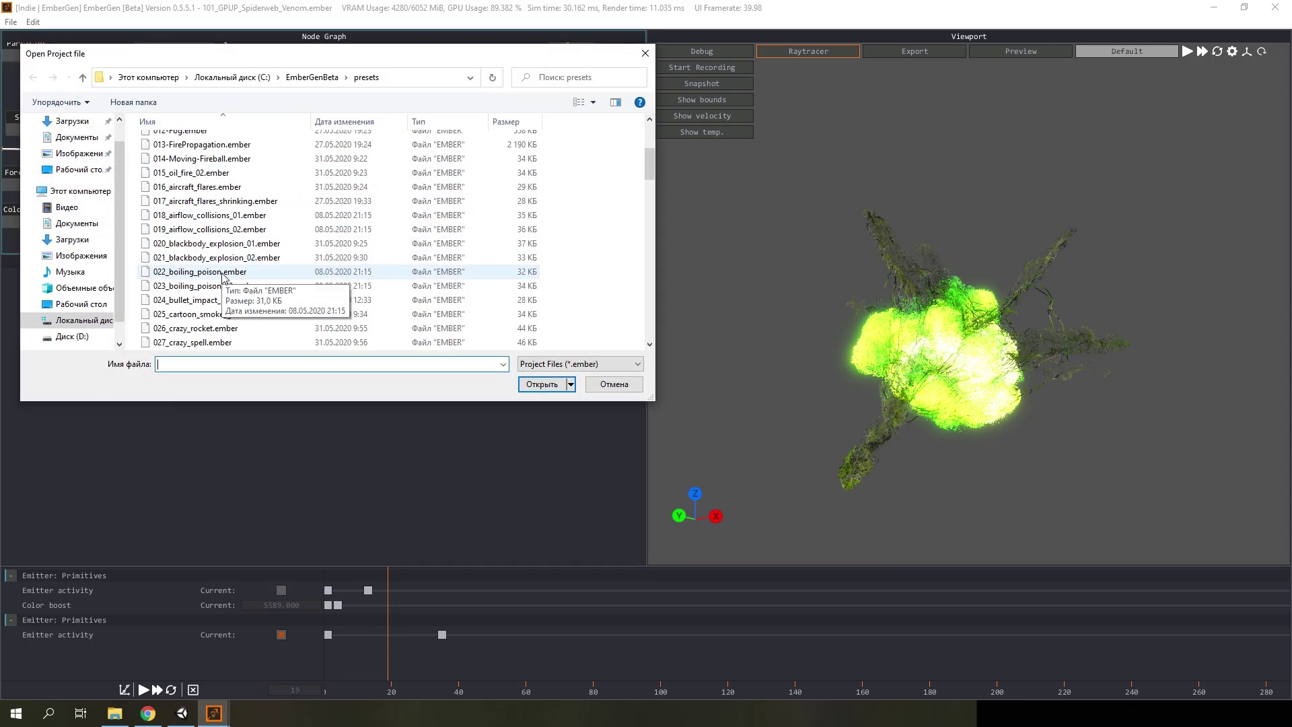
scroll(222, 269, "down", 3)
scroll(222, 270, "down", 2)
left_click(311, 77)
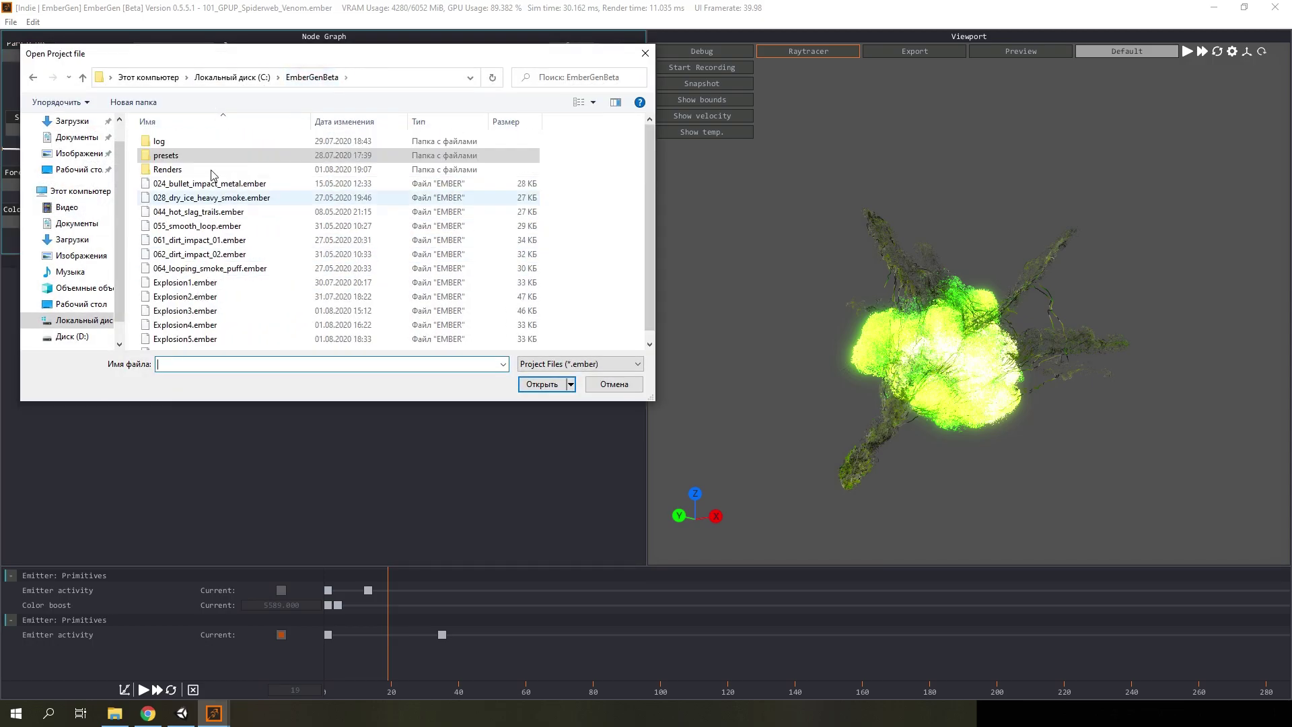
left_click(209, 300)
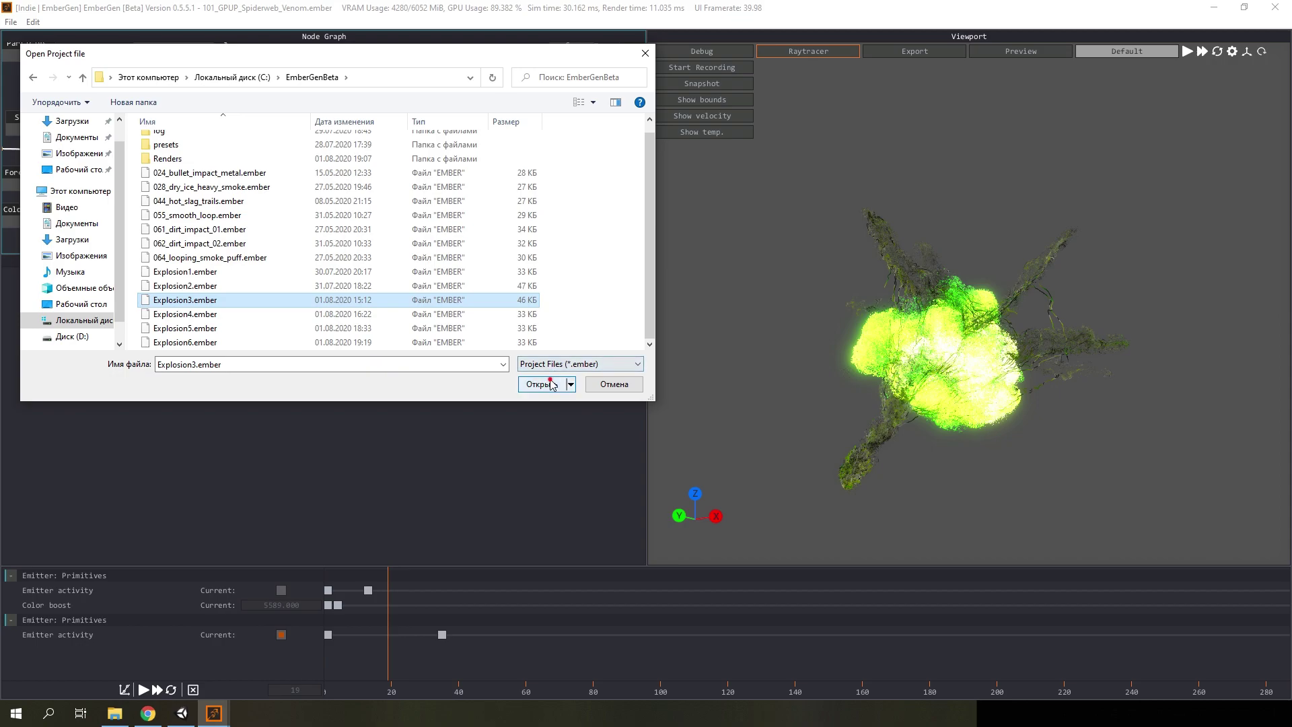
left_click(542, 385)
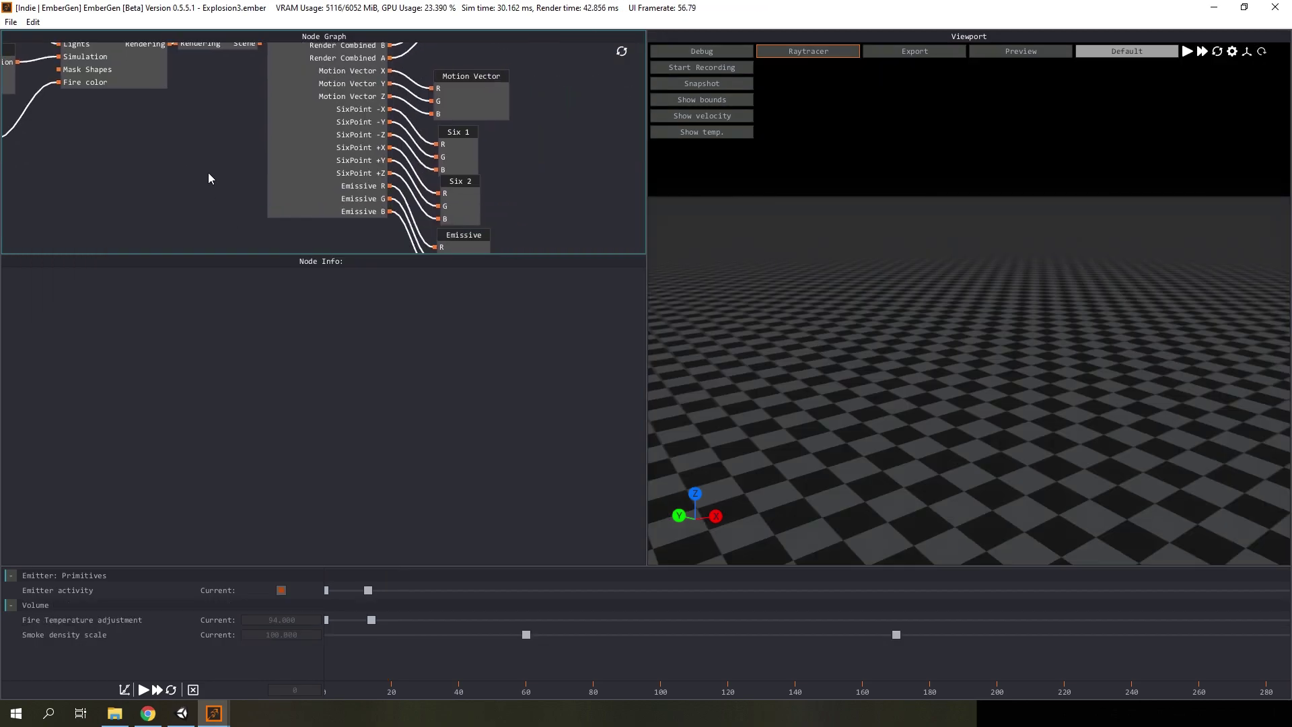
Inspect the Capture node's outputs, then switch back to Unity's explosion preview
left_click(325, 138)
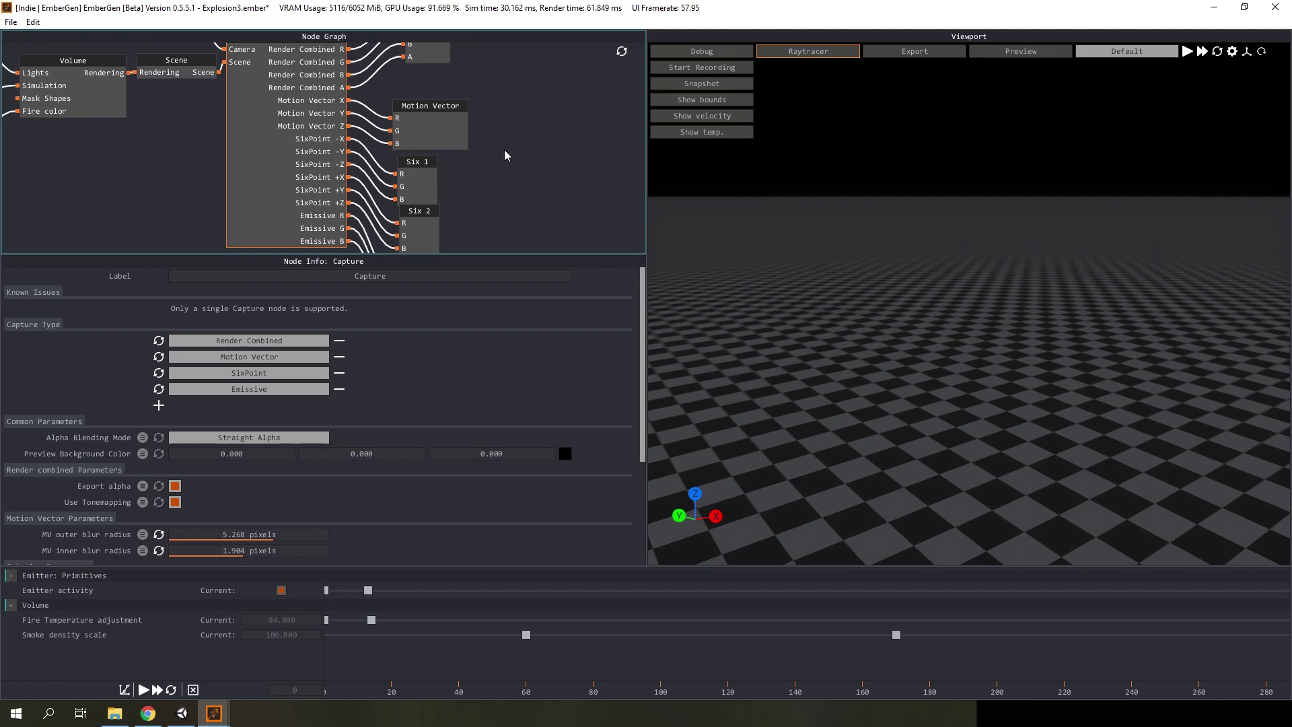
scroll(504, 191, "down", 3)
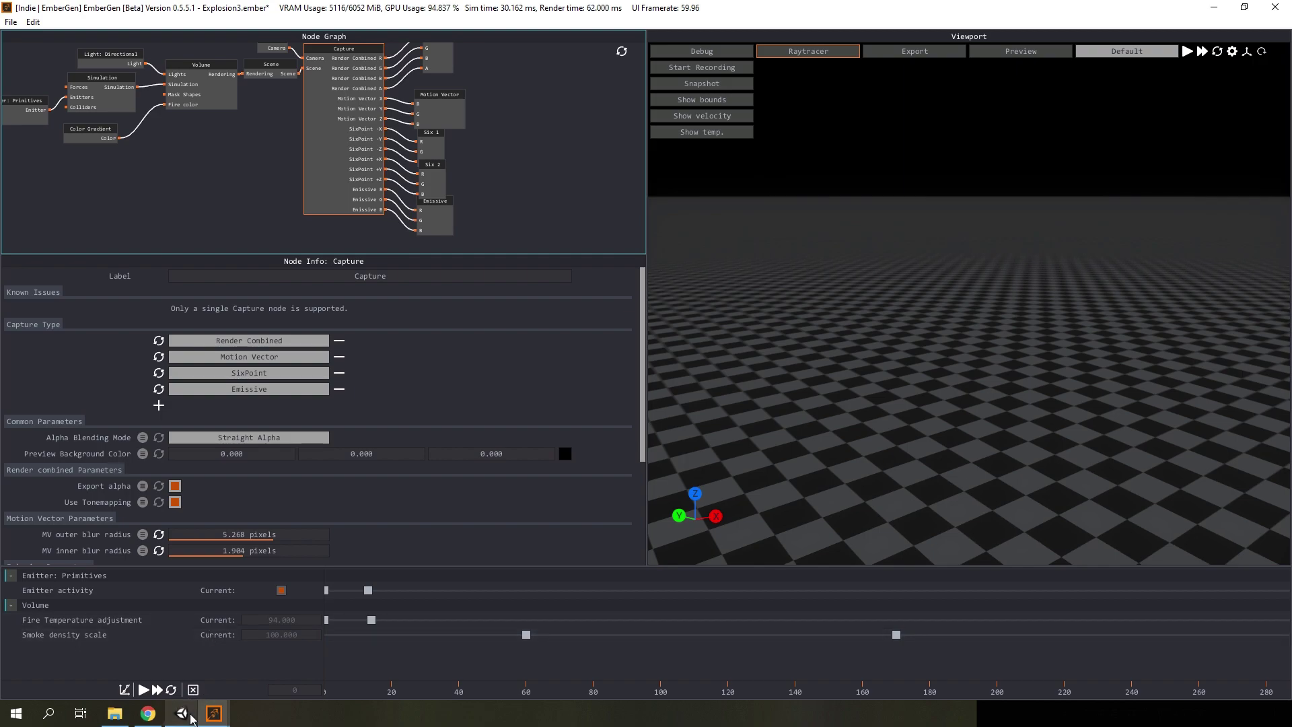
left_click(174, 719)
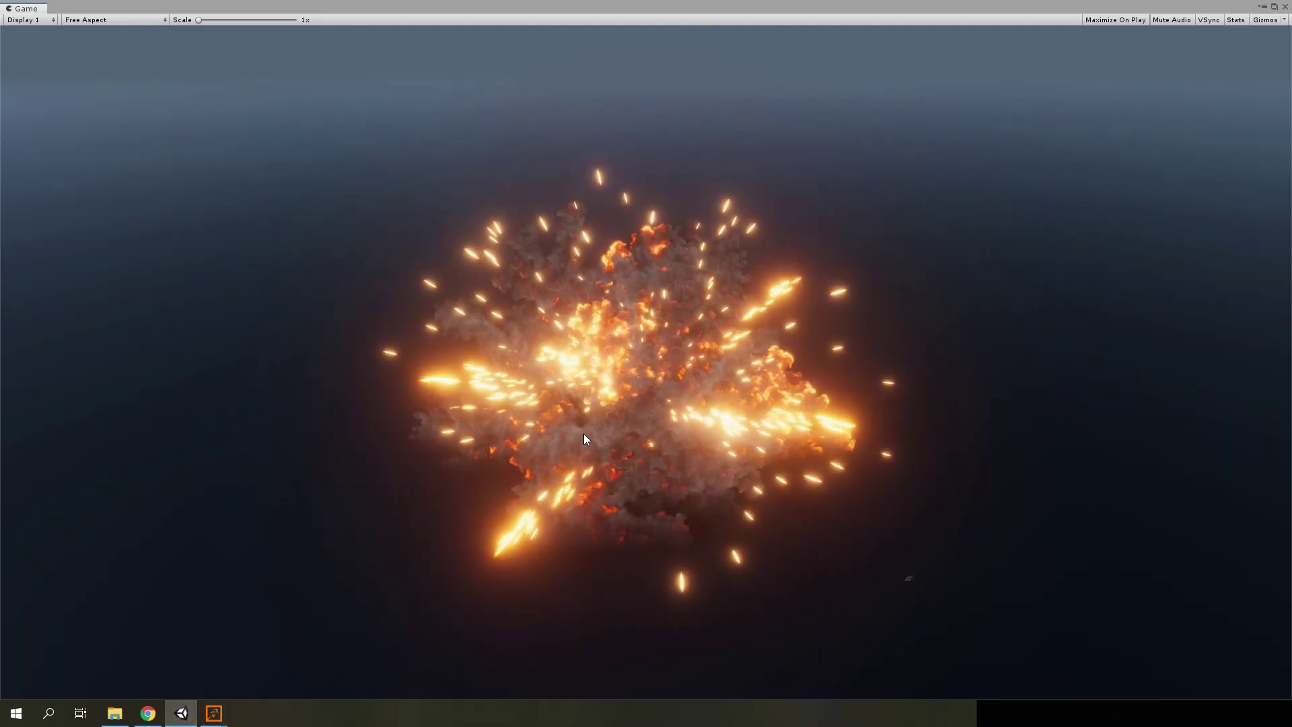
Restore the Unity layout, undock the game preview, and deselect Explosion1 in the Project browser
left_click(1274, 7)
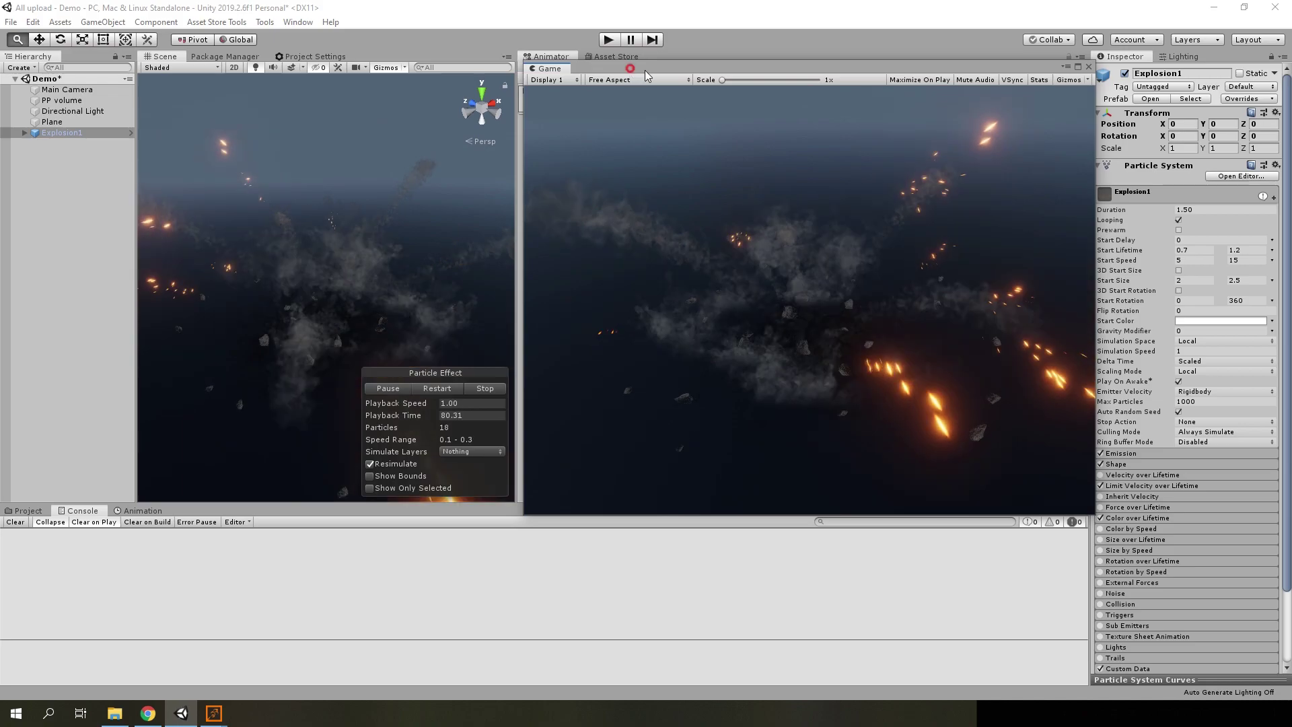
left_click_drag(580, 56, 546, 57)
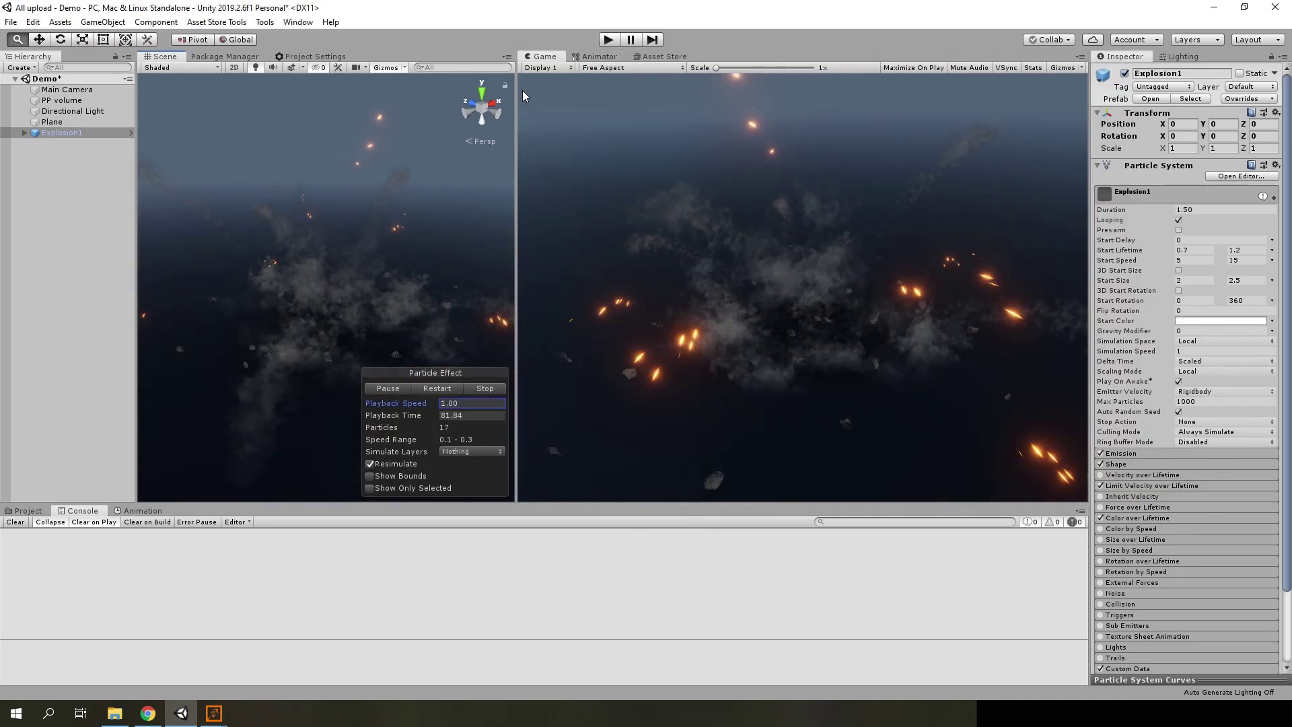
left_click(25, 510)
left_click(88, 182)
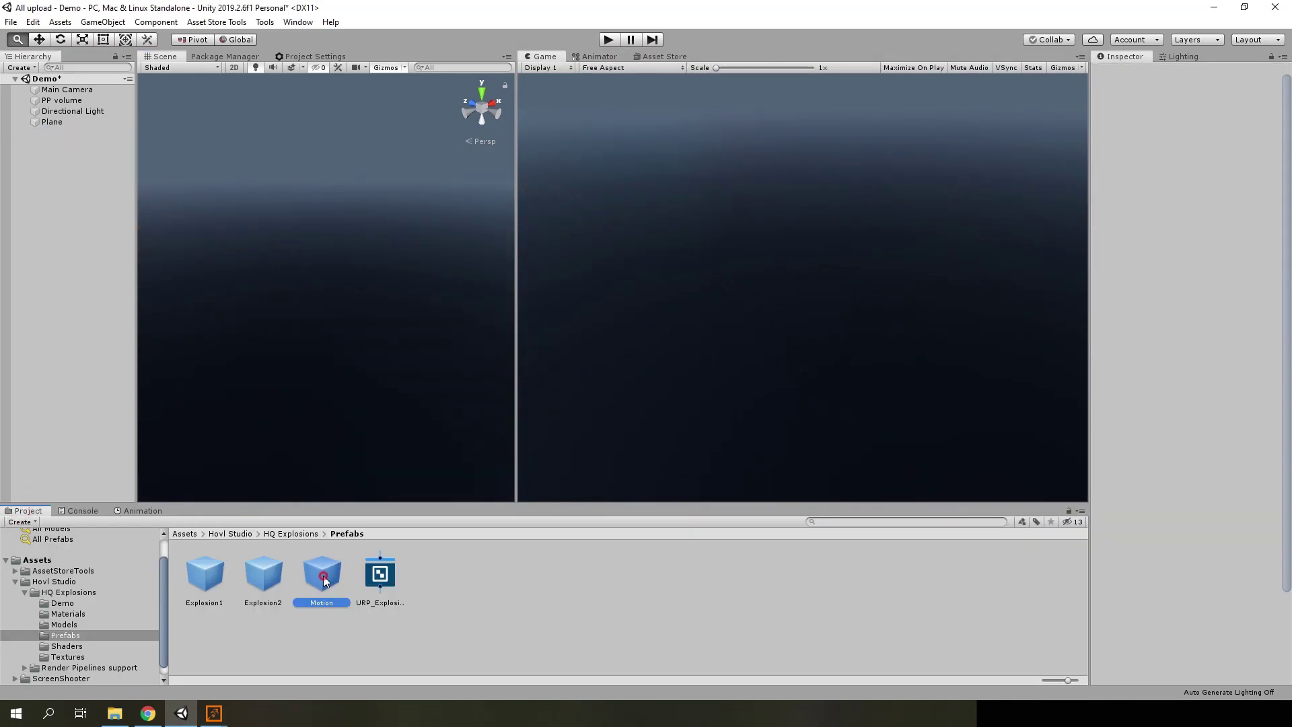
Add the Motion prefab to the scene, widen the scene view, then restart and pause the explosions
mouse_move(323, 581)
left_mouse_down()
mouse_move(422, 268)
mouse_move(325, 217)
left_mouse_up()
right_click_drag(326, 217, 517, 220, "alt")
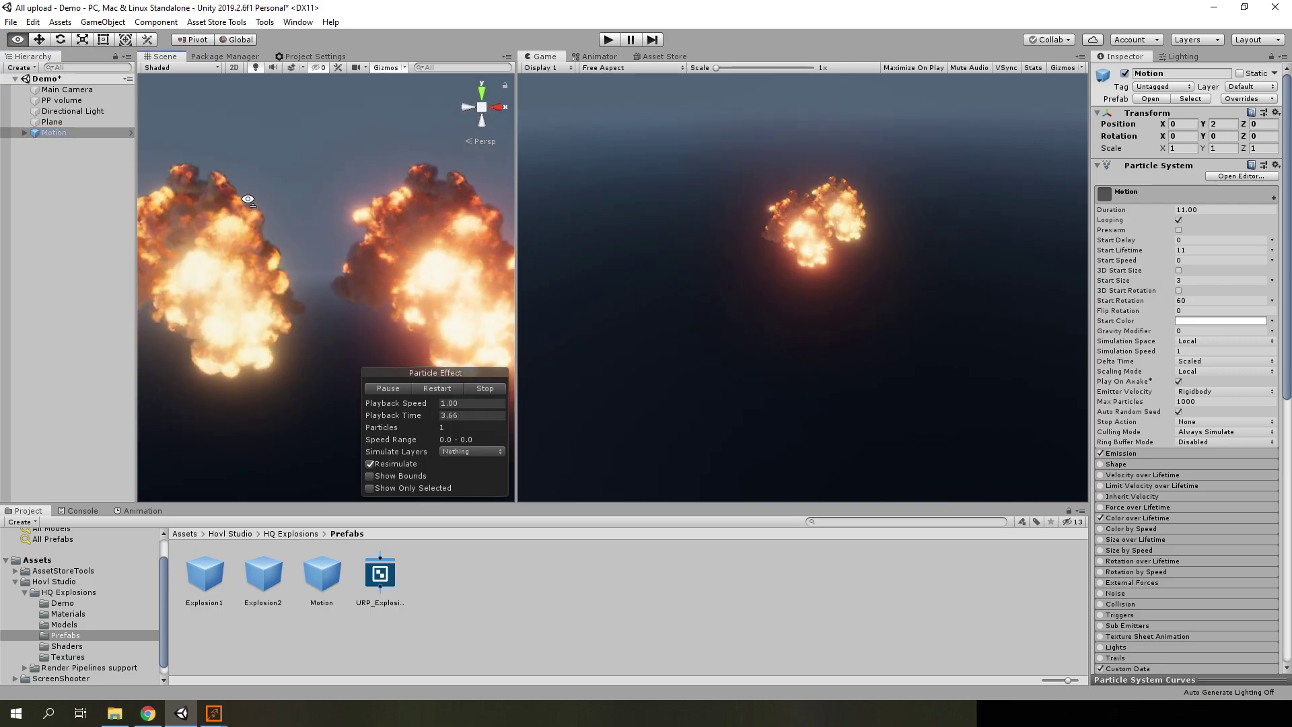
left_click_drag(517, 219, 770, 228)
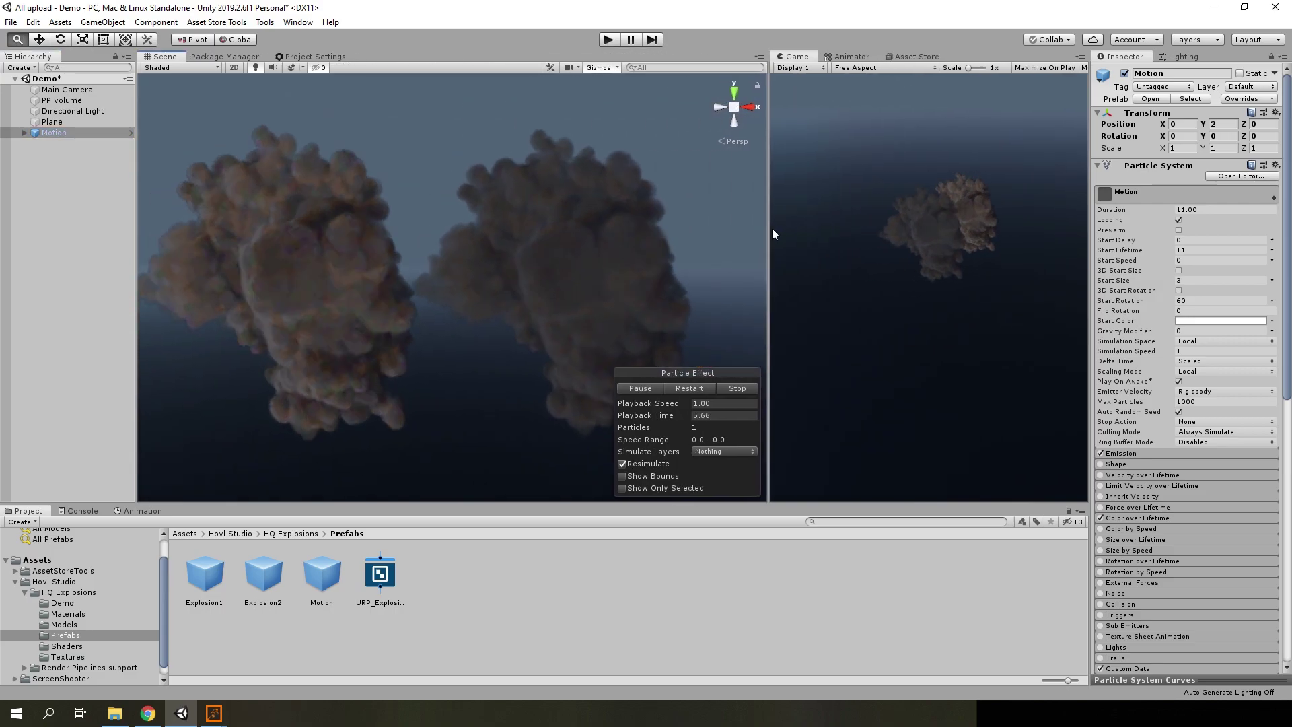
left_click(686, 389)
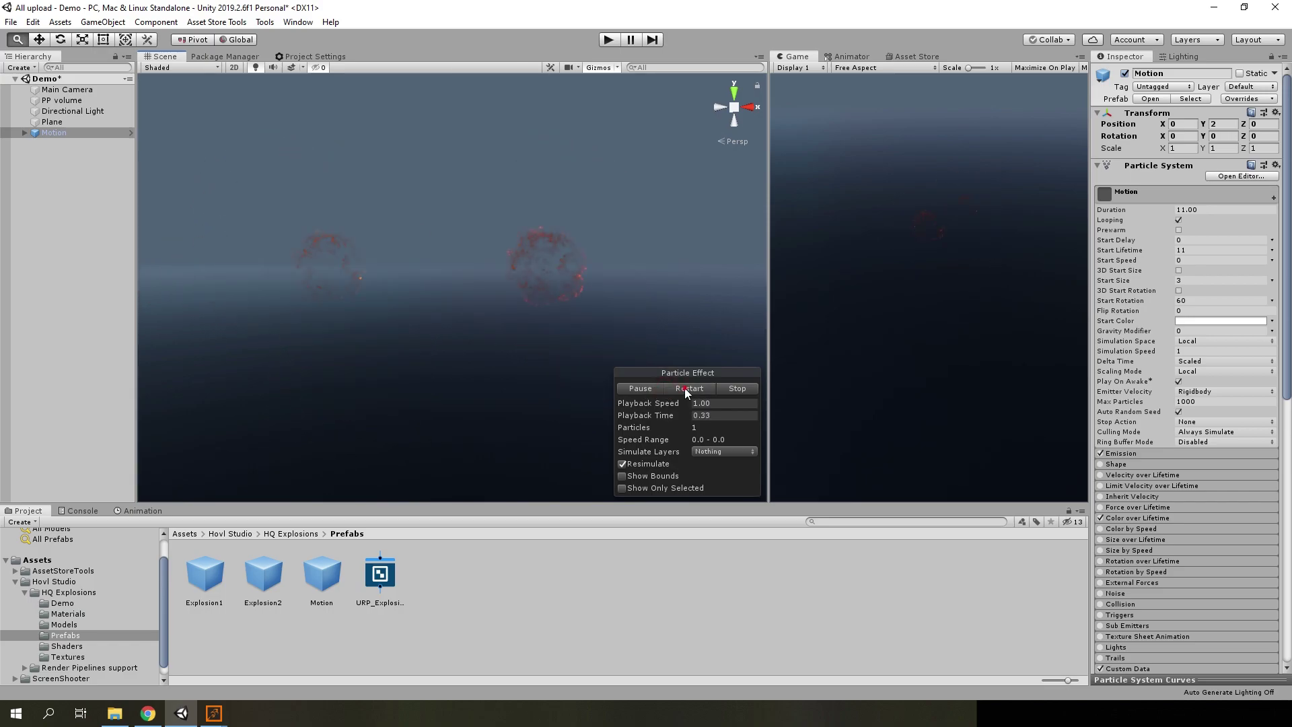
left_click(648, 389)
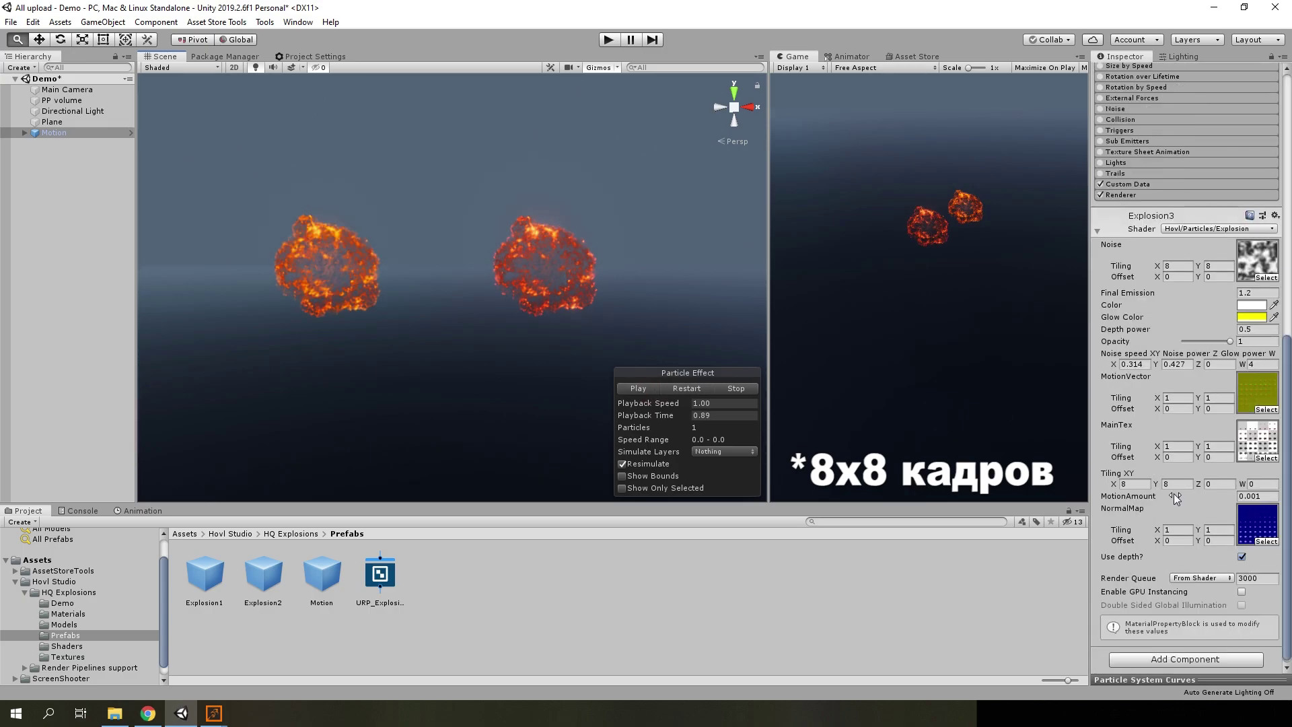
View EmberExpl3.png in an image viewer at 100% and scroll through its 8×8 frames
double_click(1248, 450)
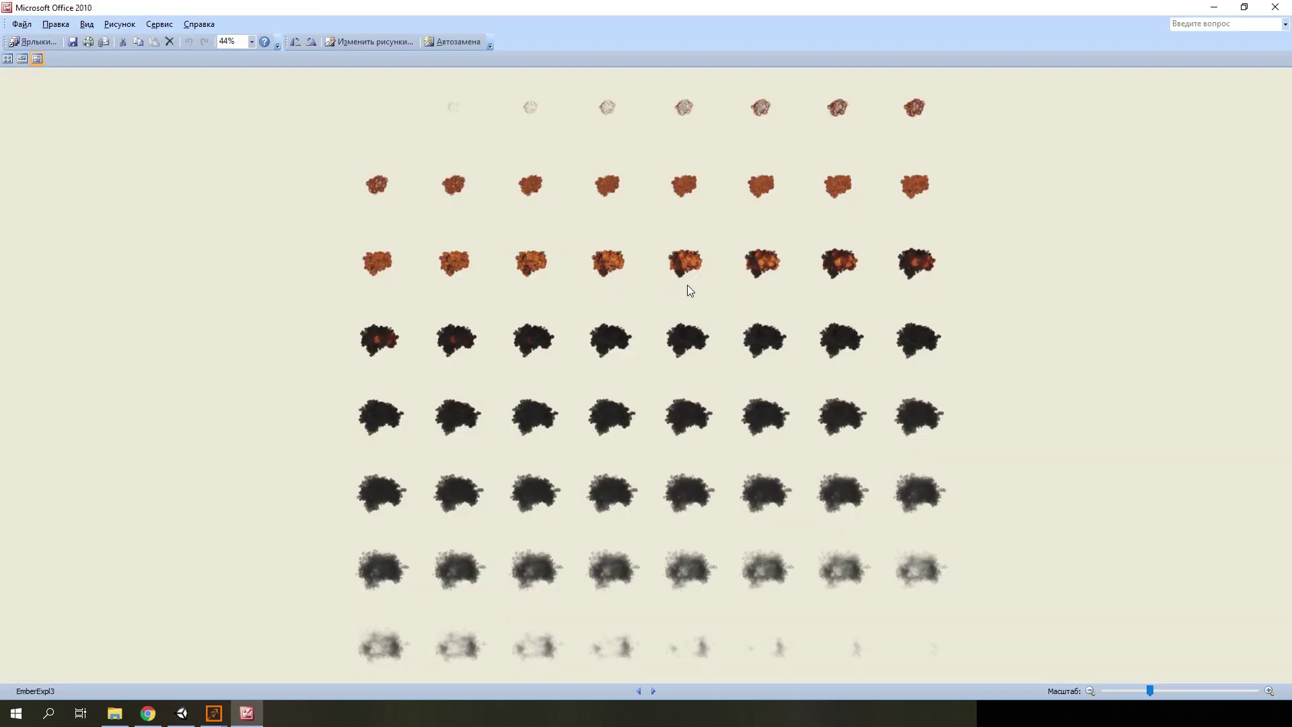
left_click(1173, 689)
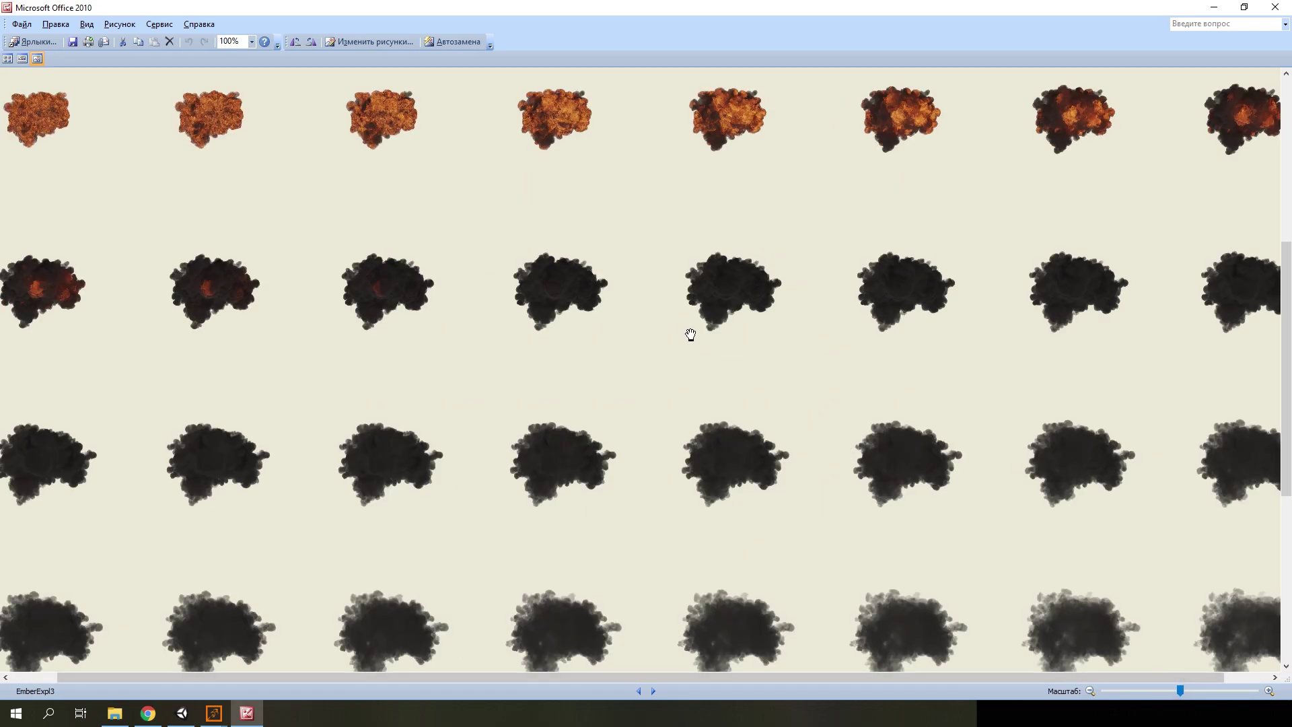
scroll(687, 330, "up", 3)
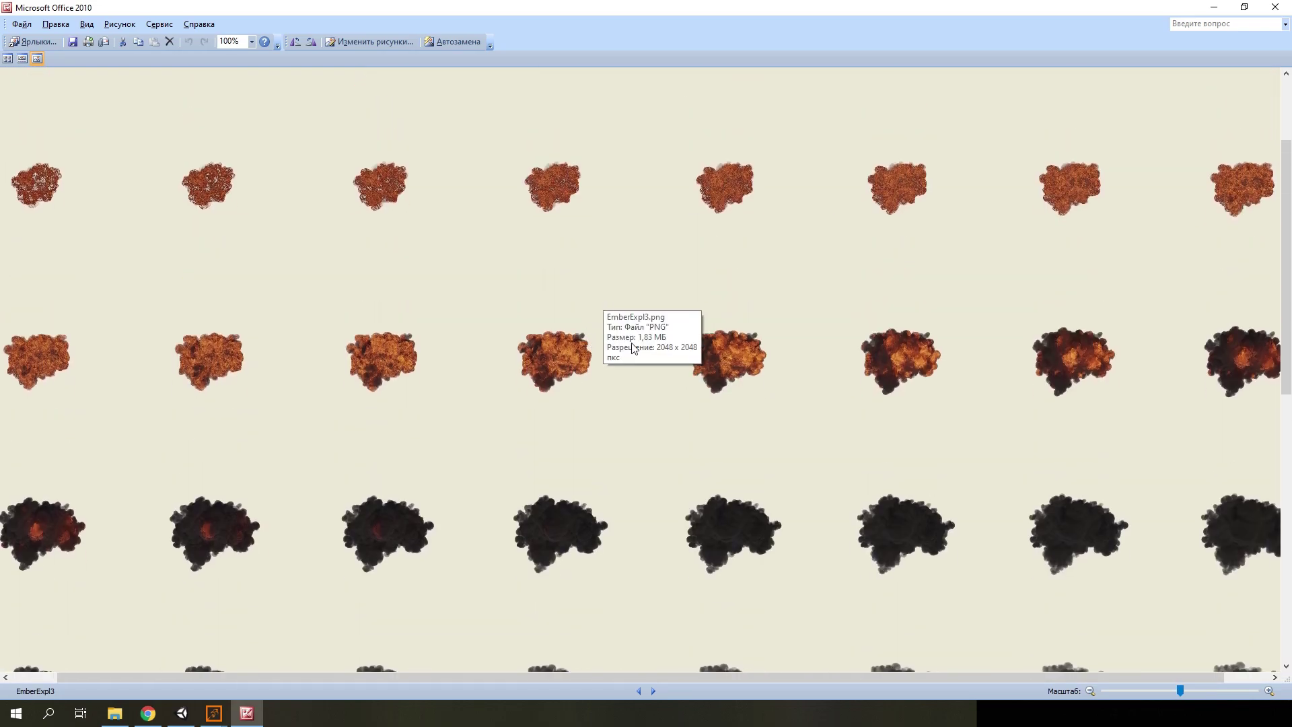
scroll(609, 390, "down", 2)
scroll(609, 390, "down", 2)
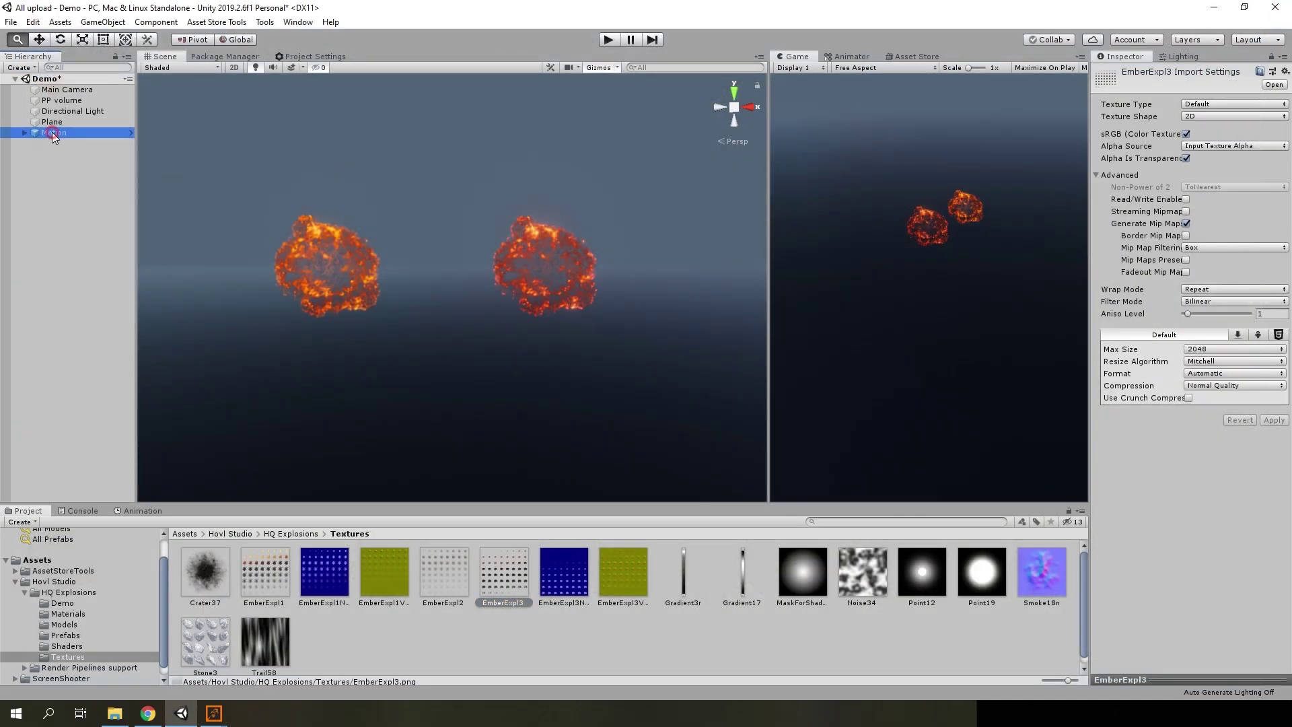
Restart the Motion explosion and inspect Explosion2's Texture Sheet Animation settings
left_click(54, 134)
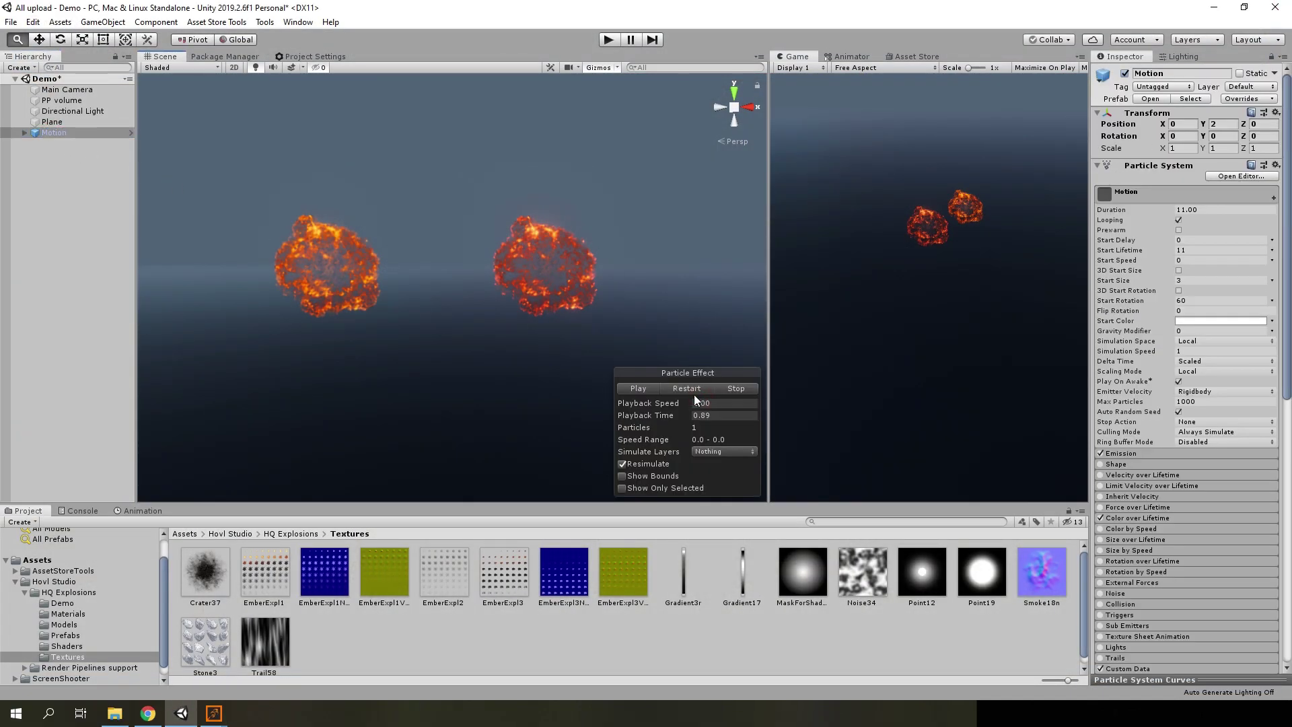
left_click(688, 389)
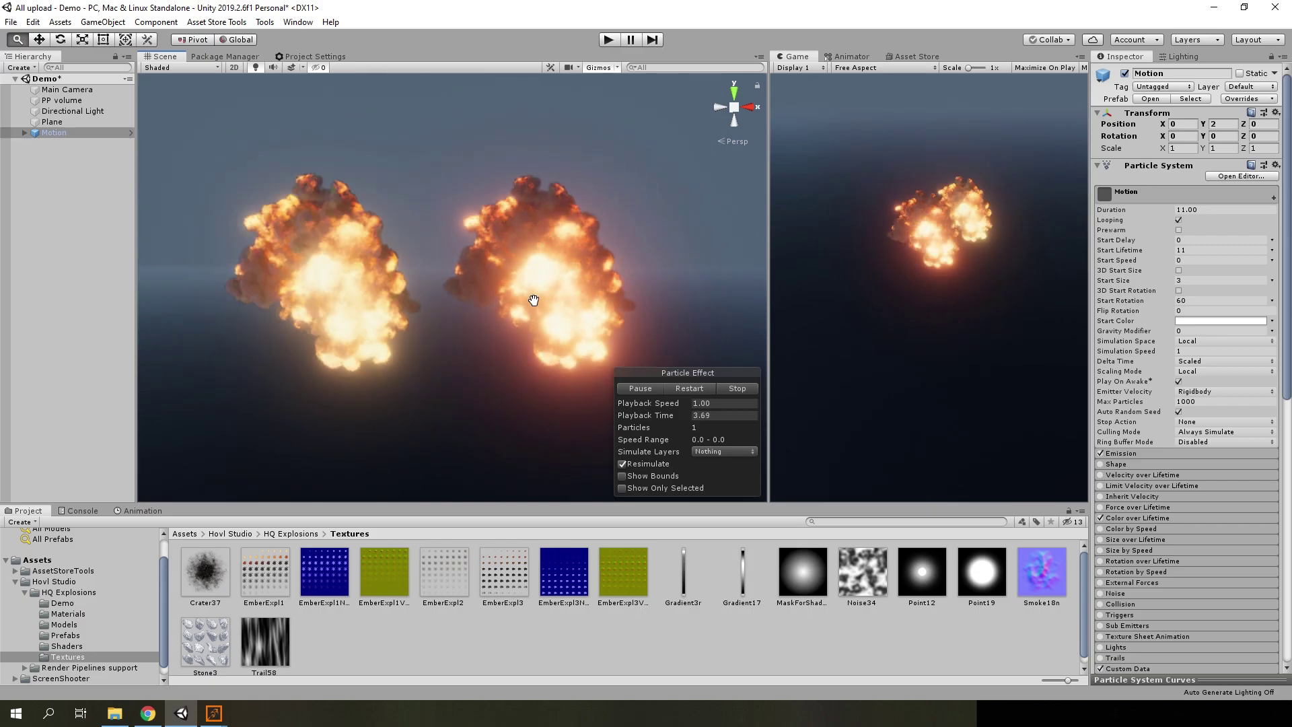
left_click(640, 390)
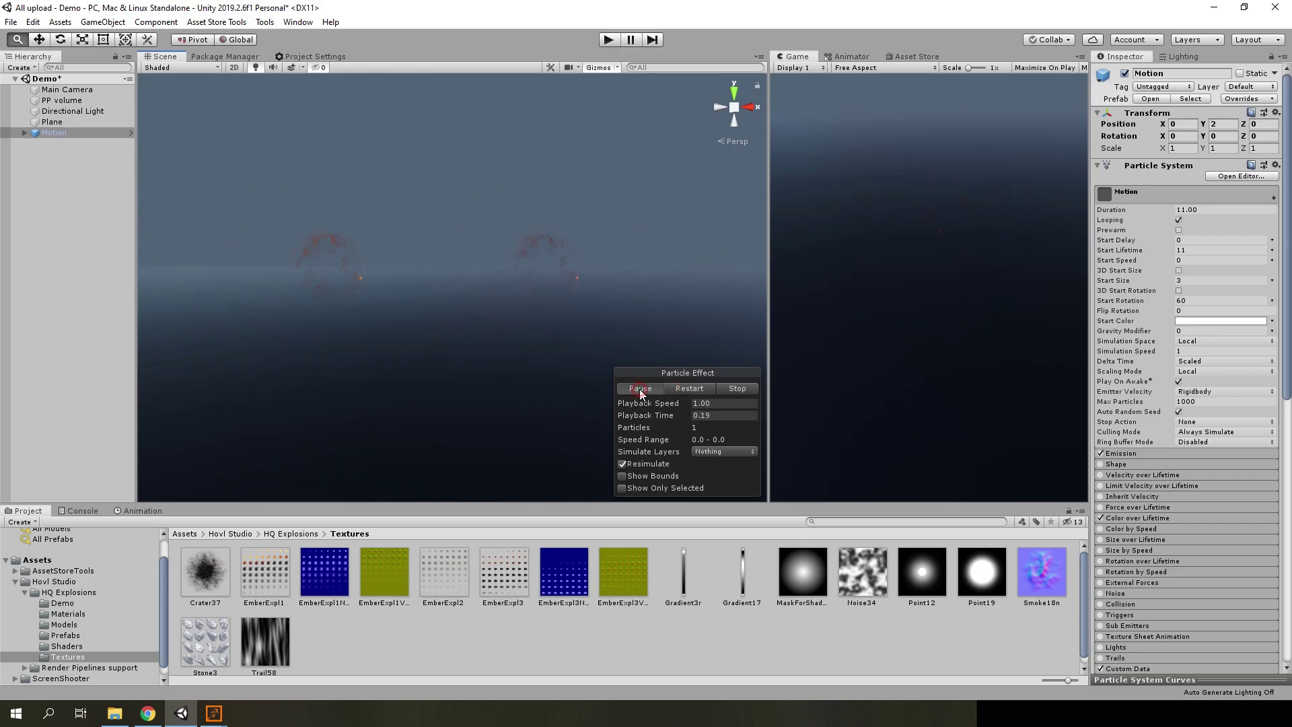
left_click(26, 133)
left_click(66, 143)
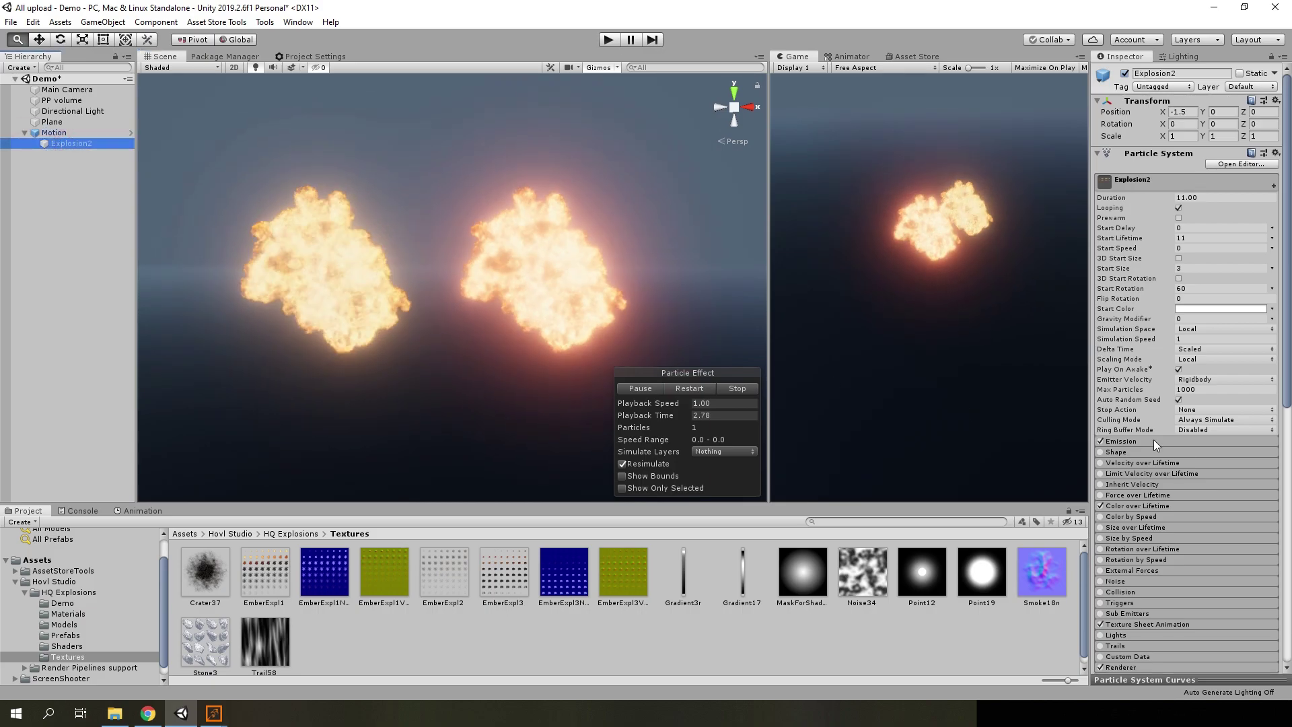
scroll(1173, 520, "down", 5)
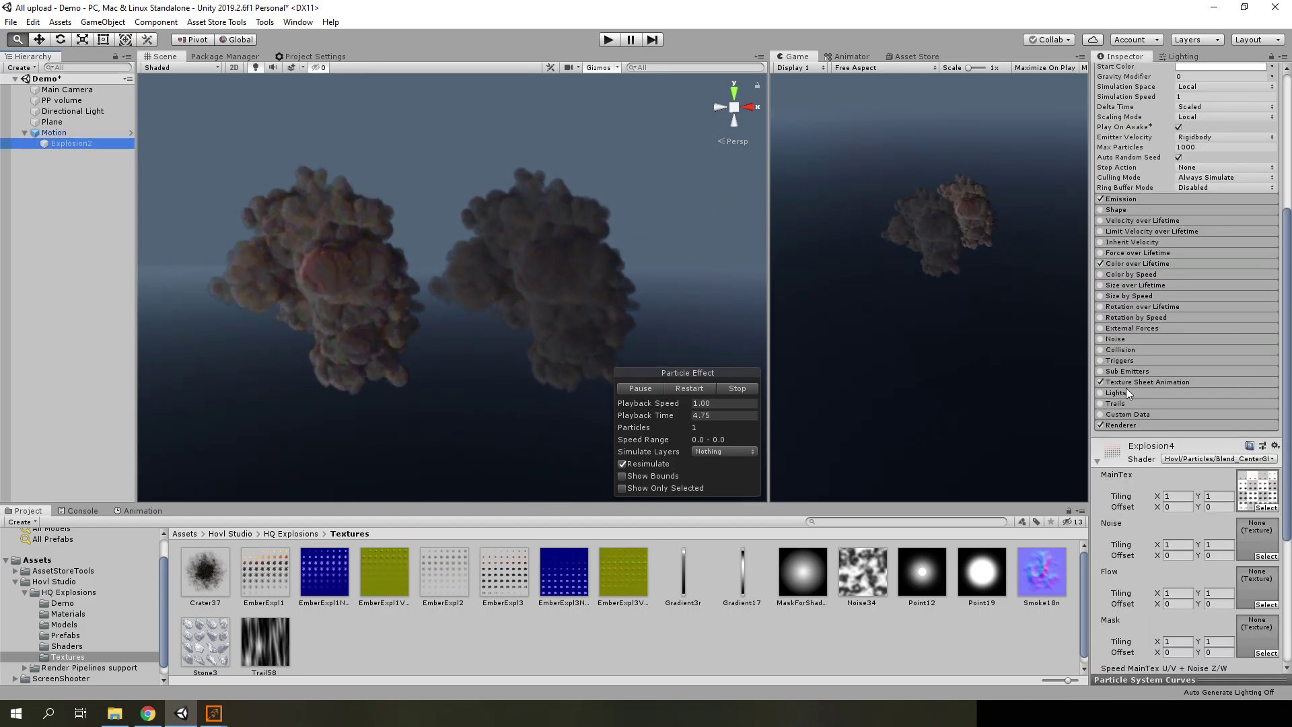
left_click(1121, 381)
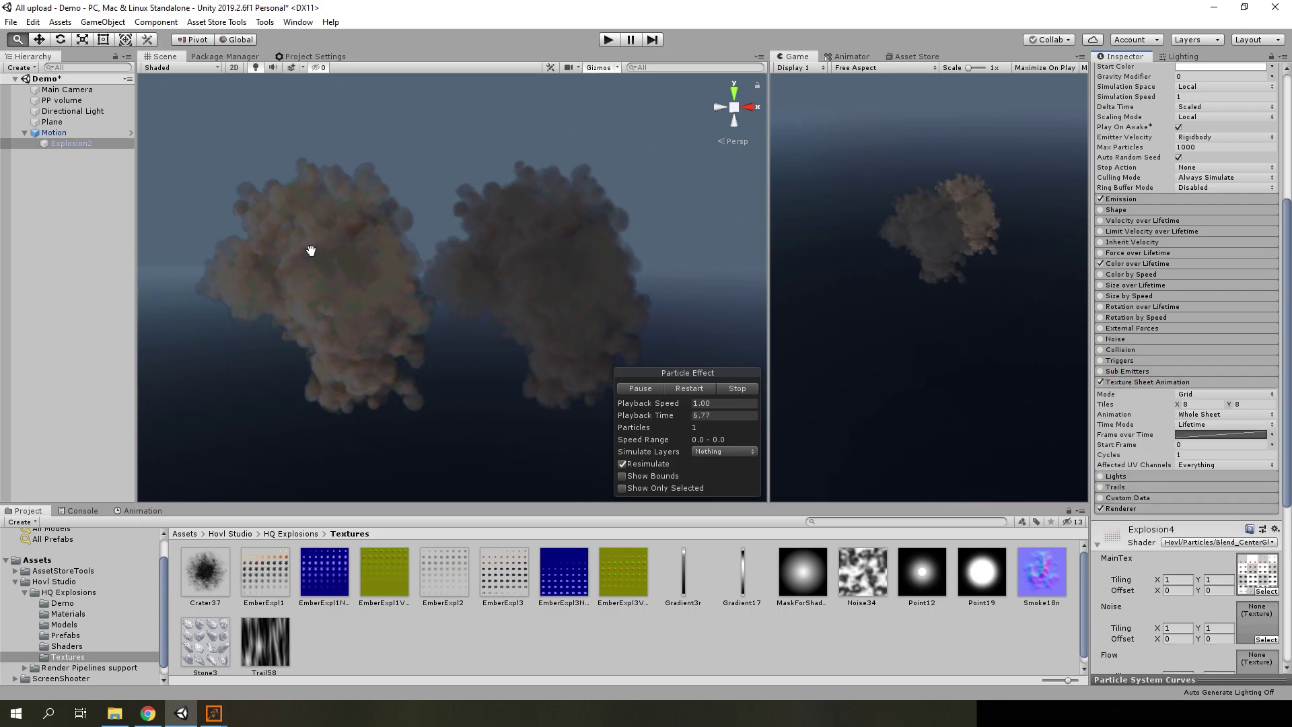
Reselect Motion, pause it, and scrub Playback Time back to about 15.01
left_click(52, 134)
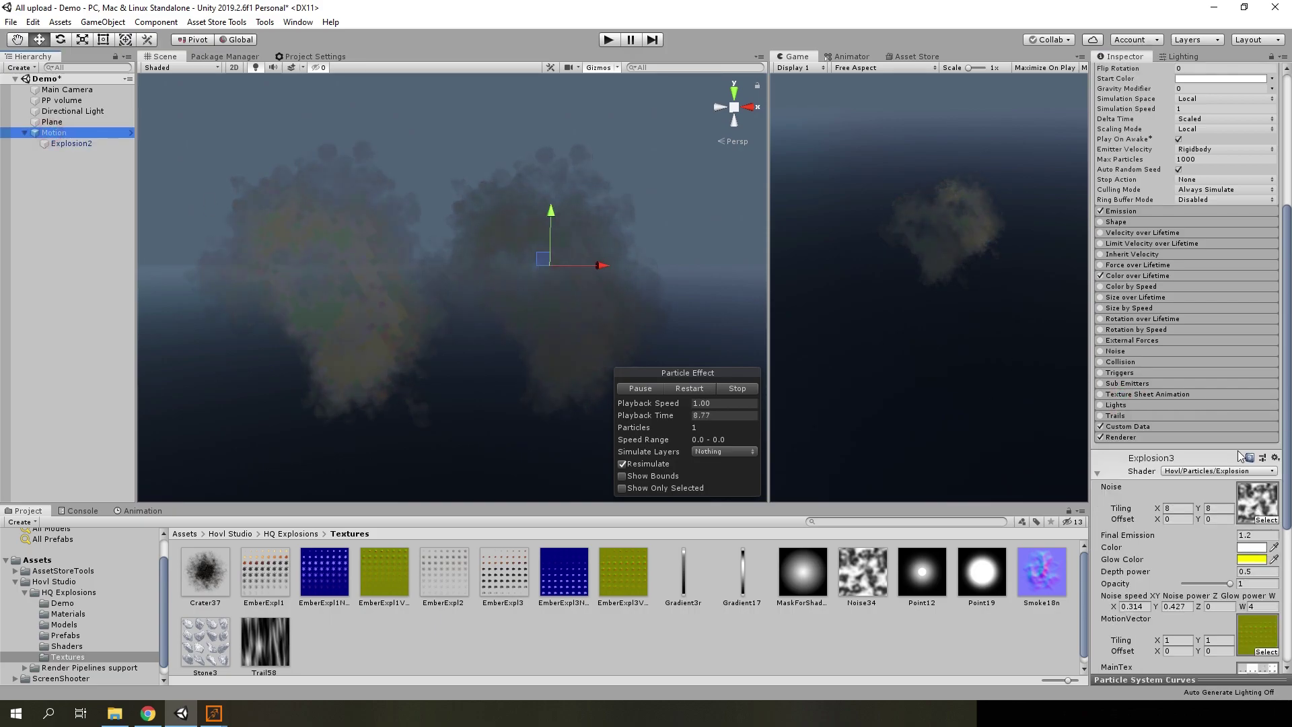
scroll(1274, 474, "down", 10)
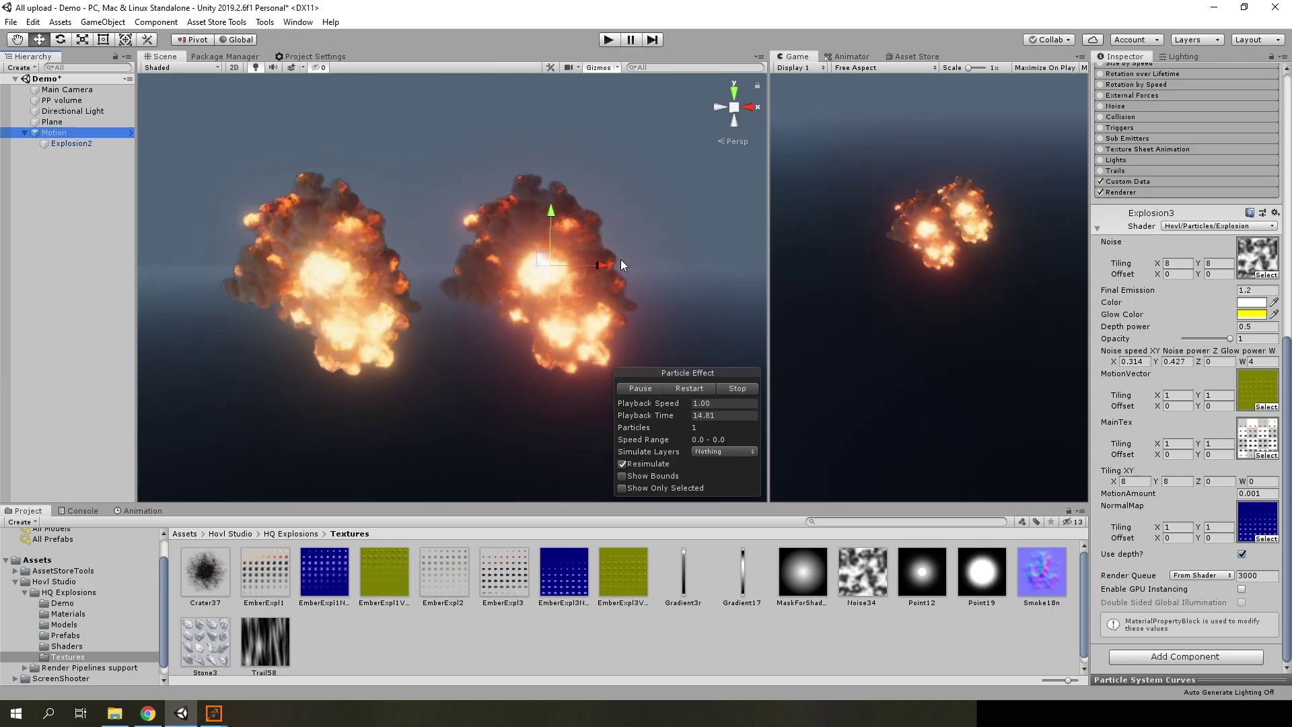
left_click(636, 388)
left_click_drag(682, 418, 634, 432)
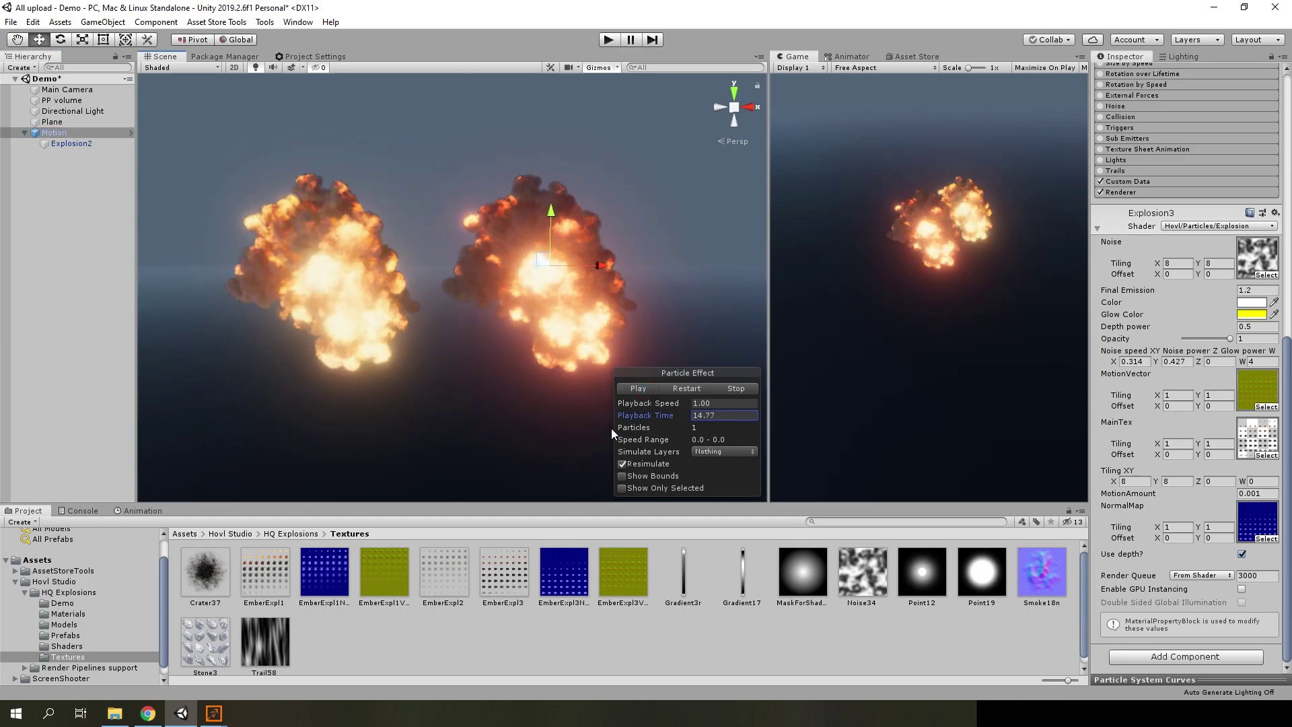
Locate the MotionVector texture and view EmberExpl3Vector.png in the image viewer, then close it
left_click(1257, 392)
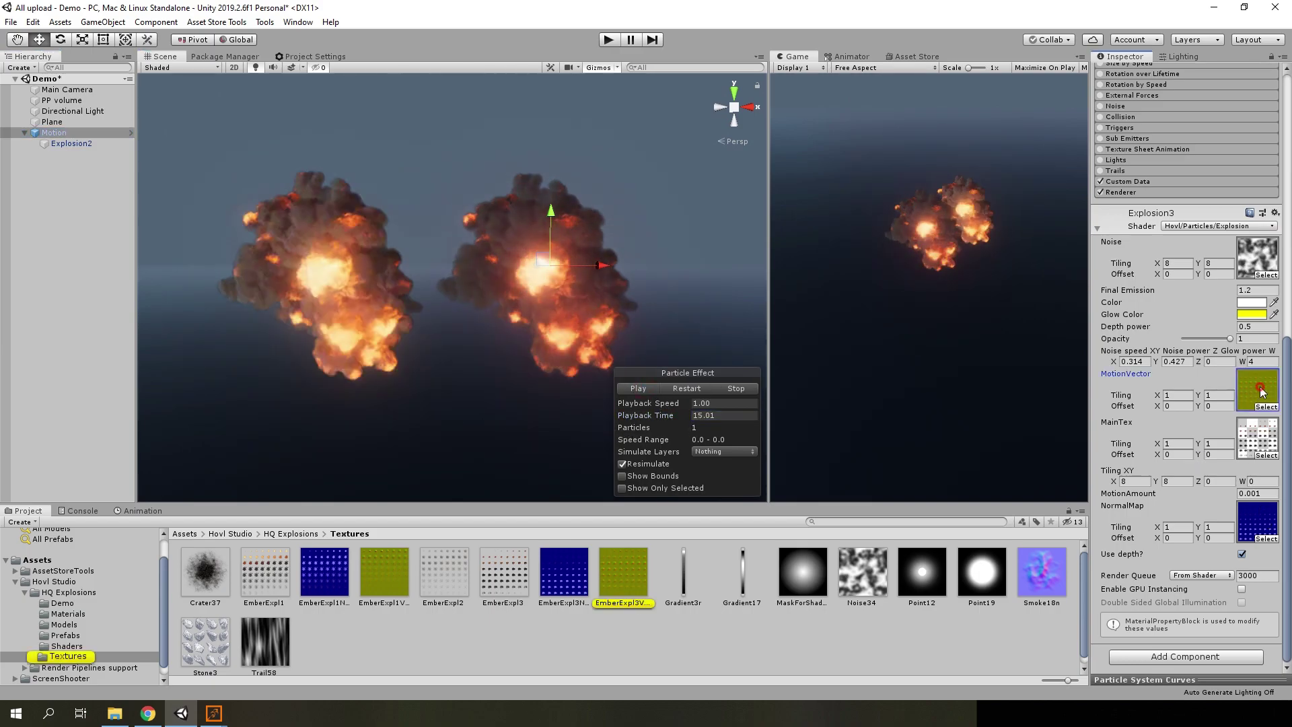
double_click(625, 572)
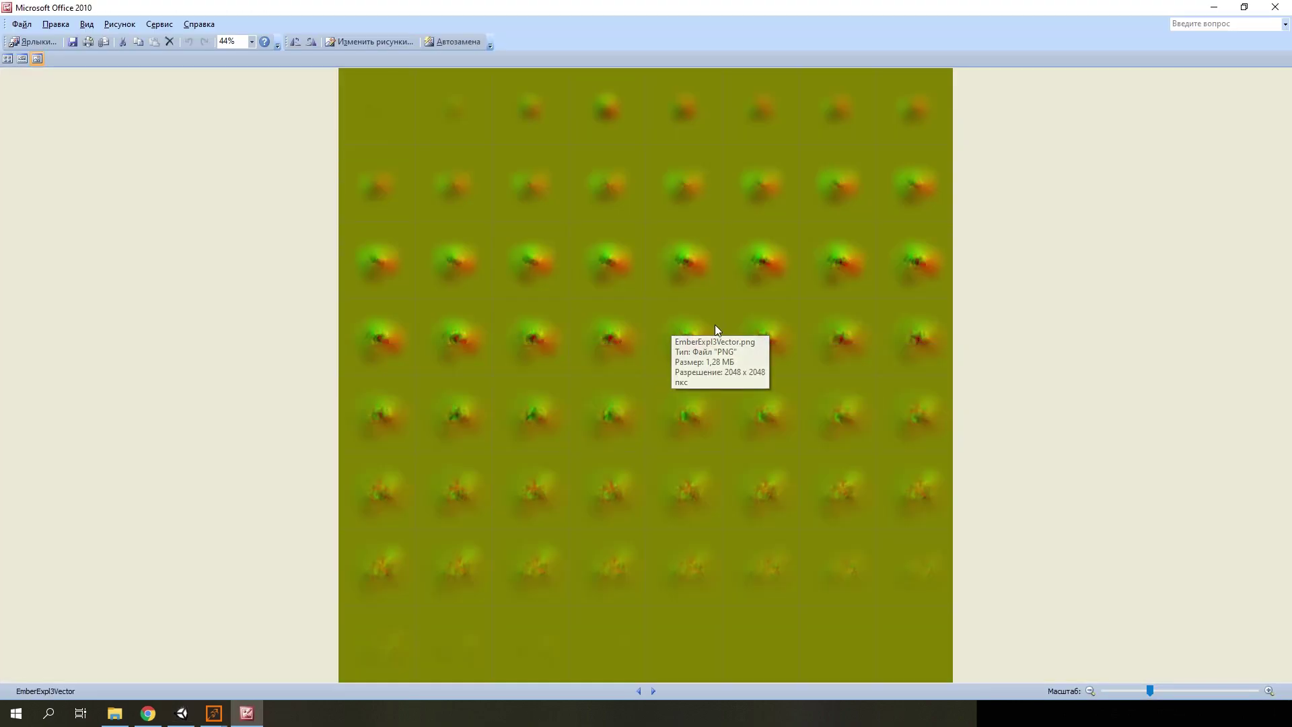
left_click(1283, 8)
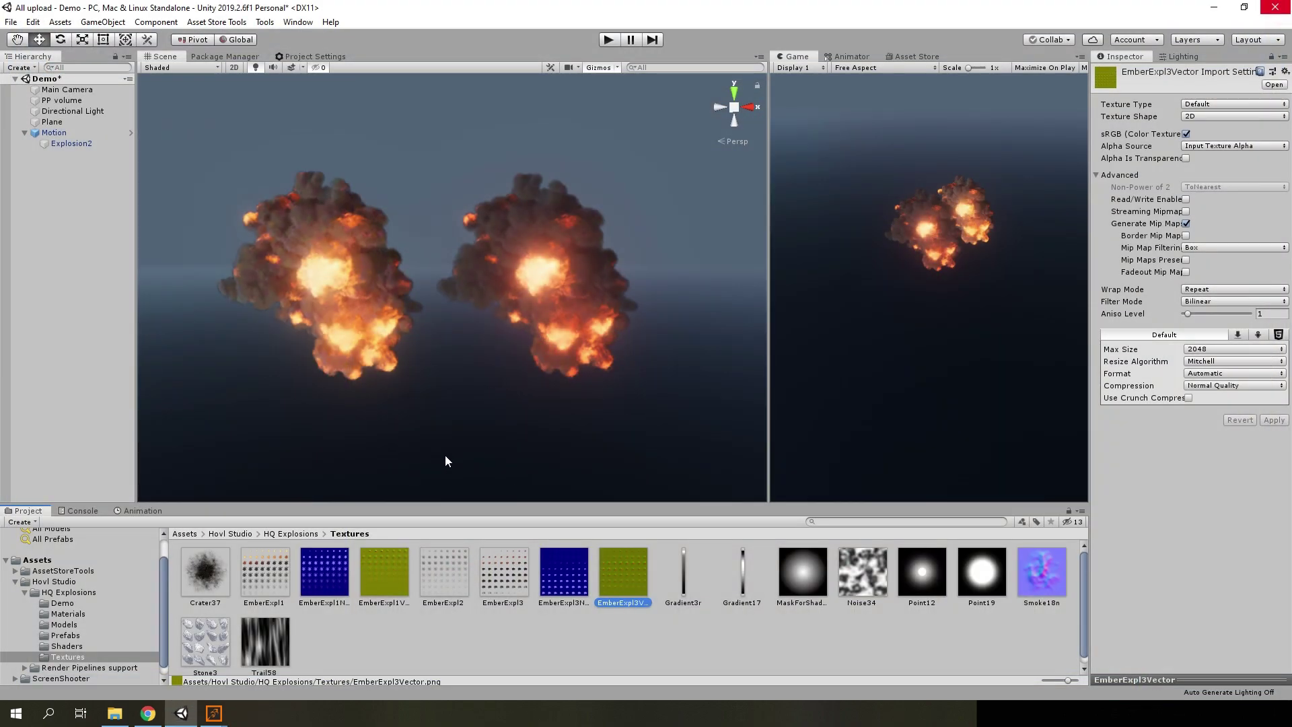
Glance at EmberGen, return to Unity, and orbit the scene view around the explosions
mouse_move(225, 715)
left_click(290, 667)
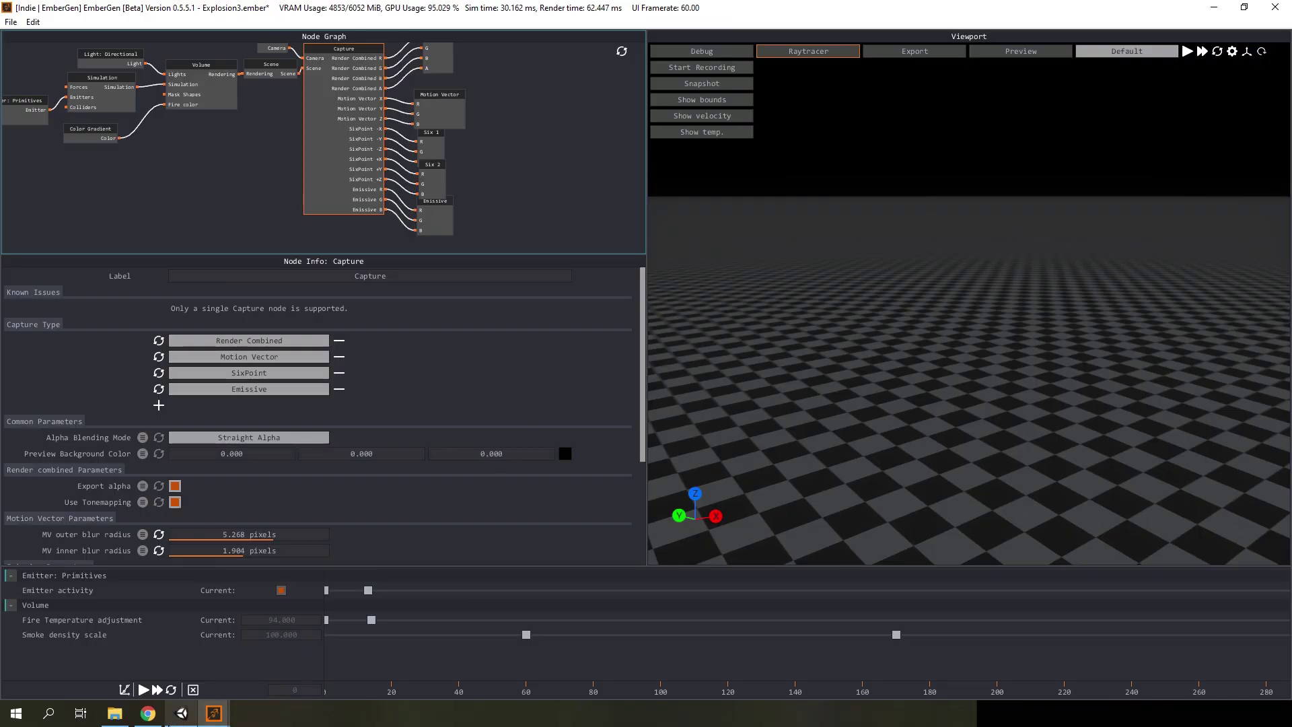
key("alt+Tab")
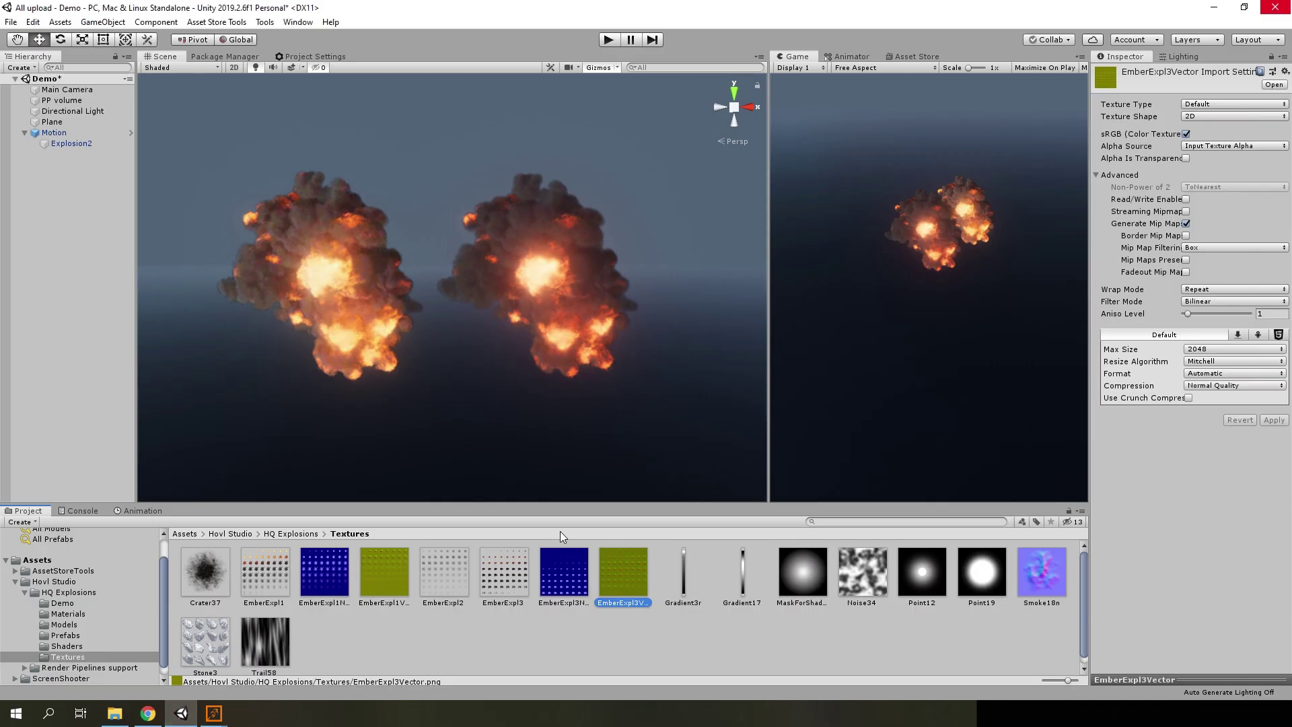
mouse_move(556, 349)
left_mouse_down("alt")
mouse_move(571, 315)
mouse_move(552, 314)
left_mouse_up("alt")
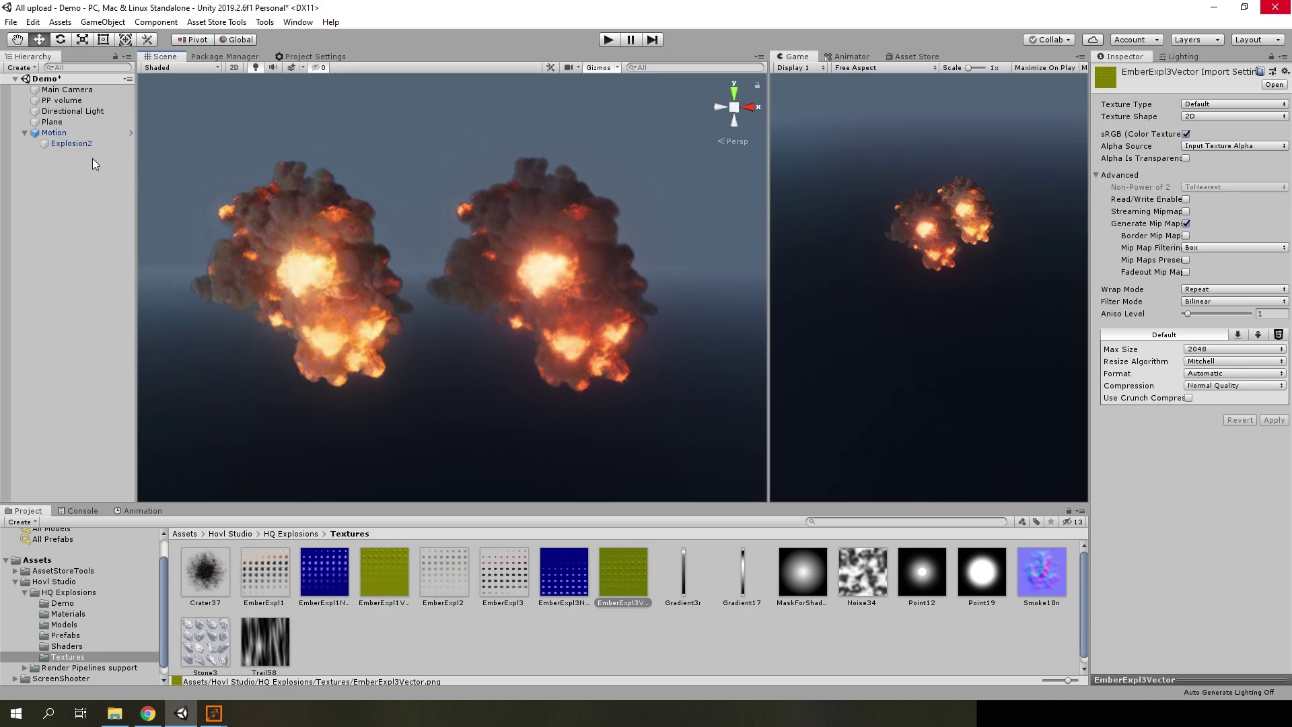
Restart the Motion explosion, scrub to about 2.07, and select URP_Explosion in the Prefabs folder
left_click(53, 147)
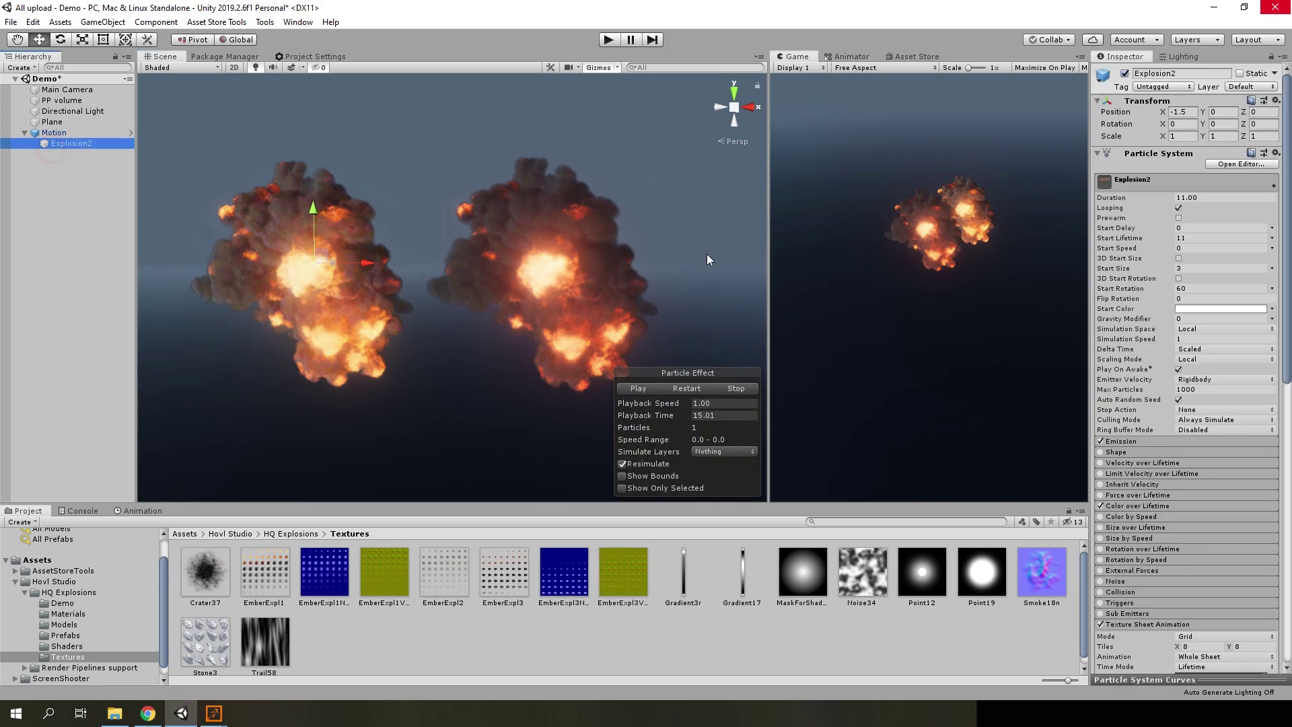
left_click(79, 134)
left_click(639, 389)
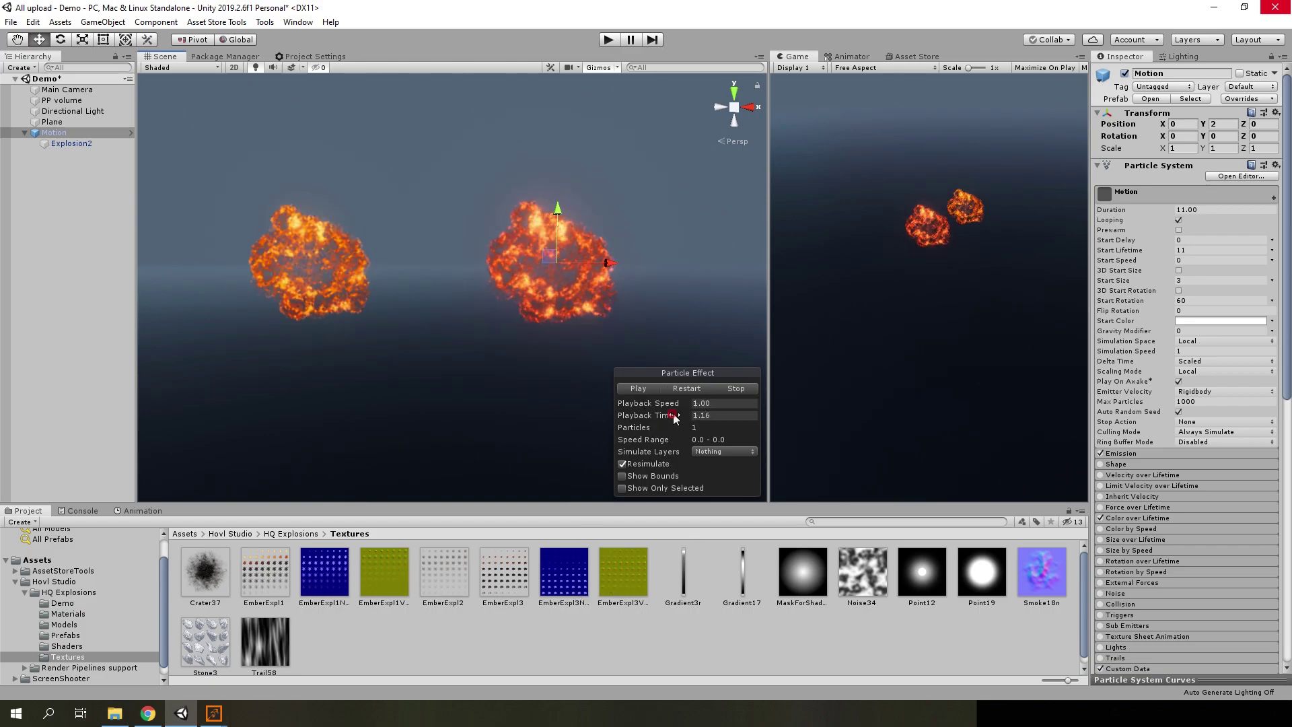
left_click_drag(675, 417, 700, 424)
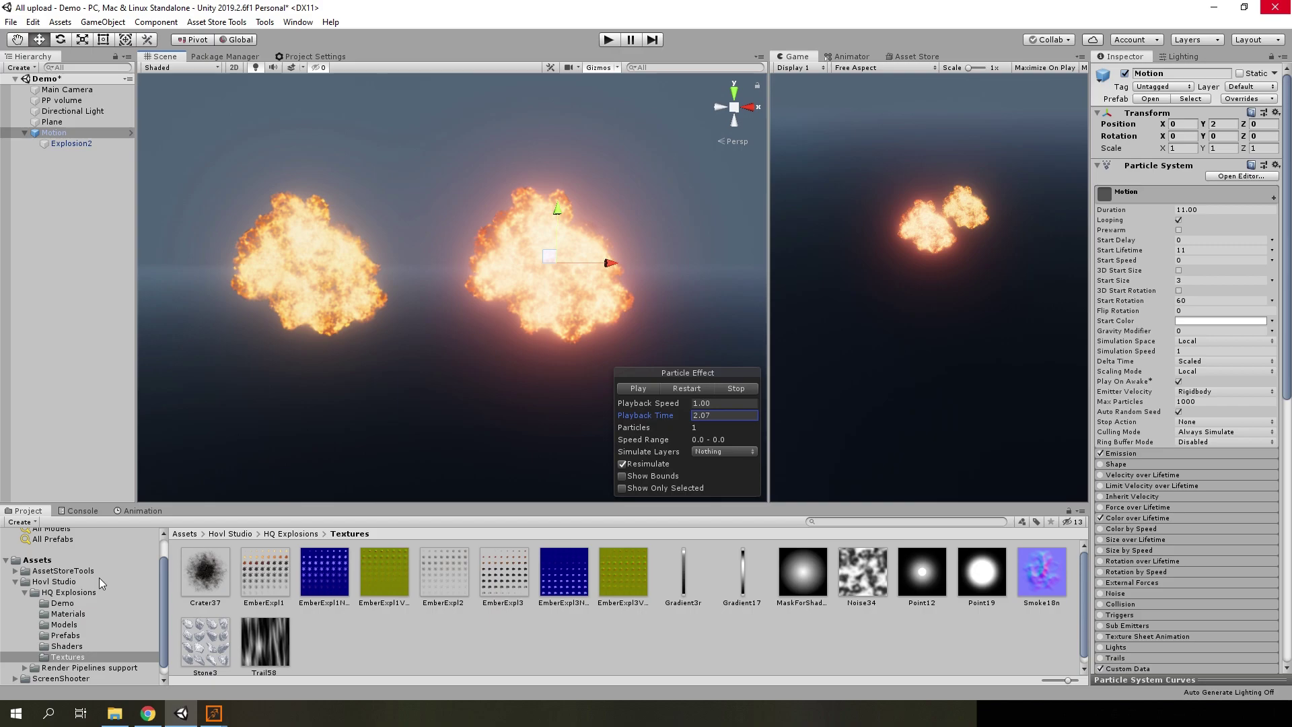
left_click(65, 635)
left_click(389, 586)
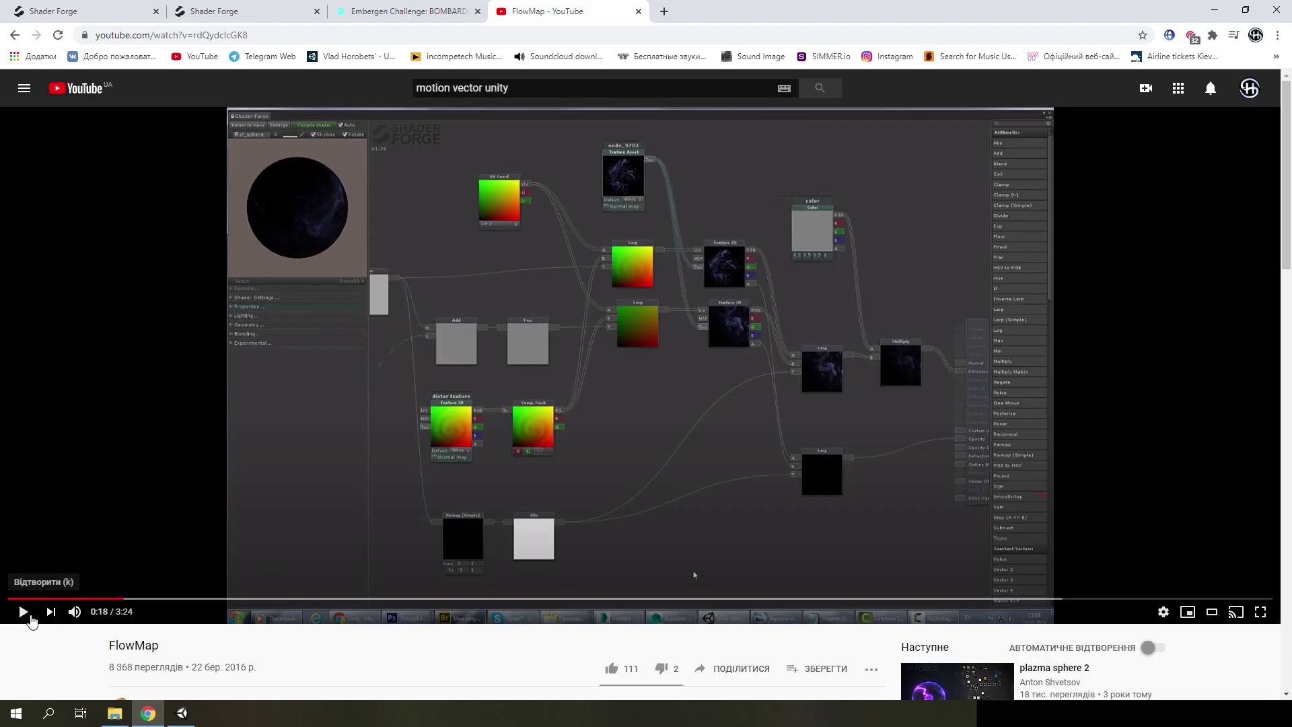
Play the FlowMap video, seek to around 0:19, pause at 0:22, then return to Unity
left_click(24, 617)
scroll(169, 673, "down", 1)
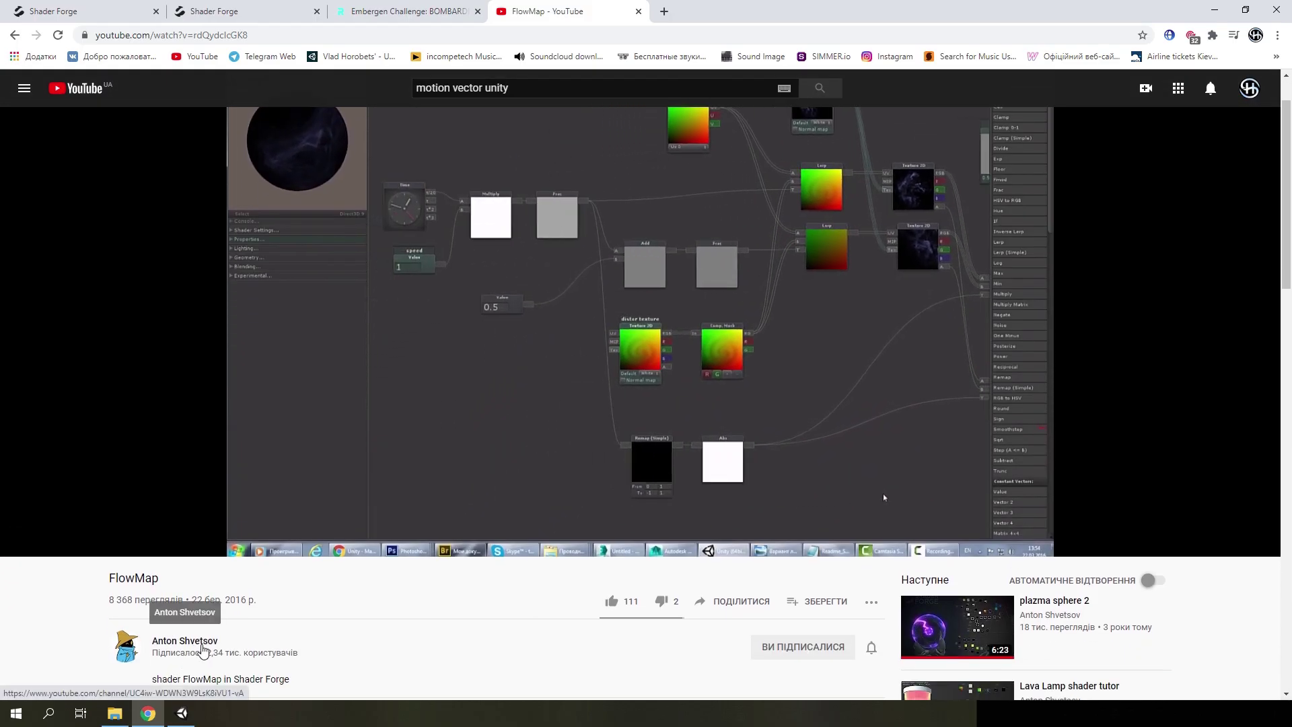
scroll(374, 646, "down", 1)
scroll(403, 629, "up", 2)
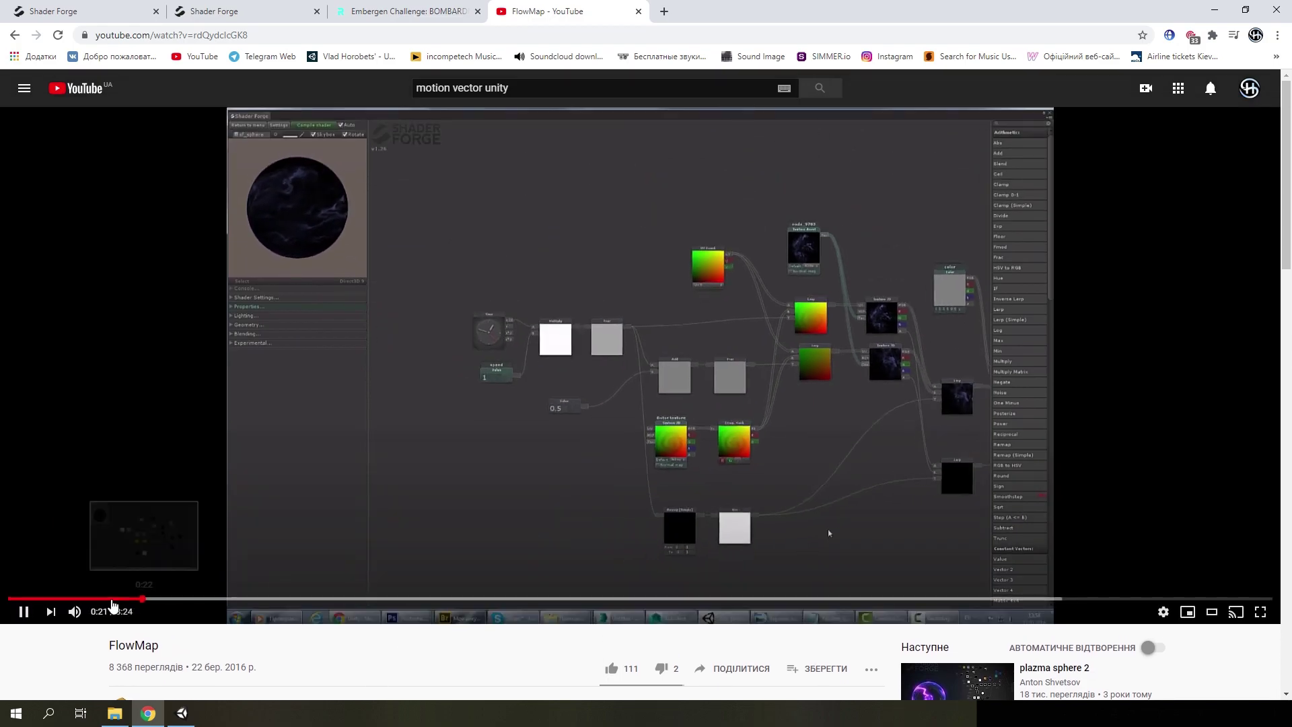
left_click(88, 598)
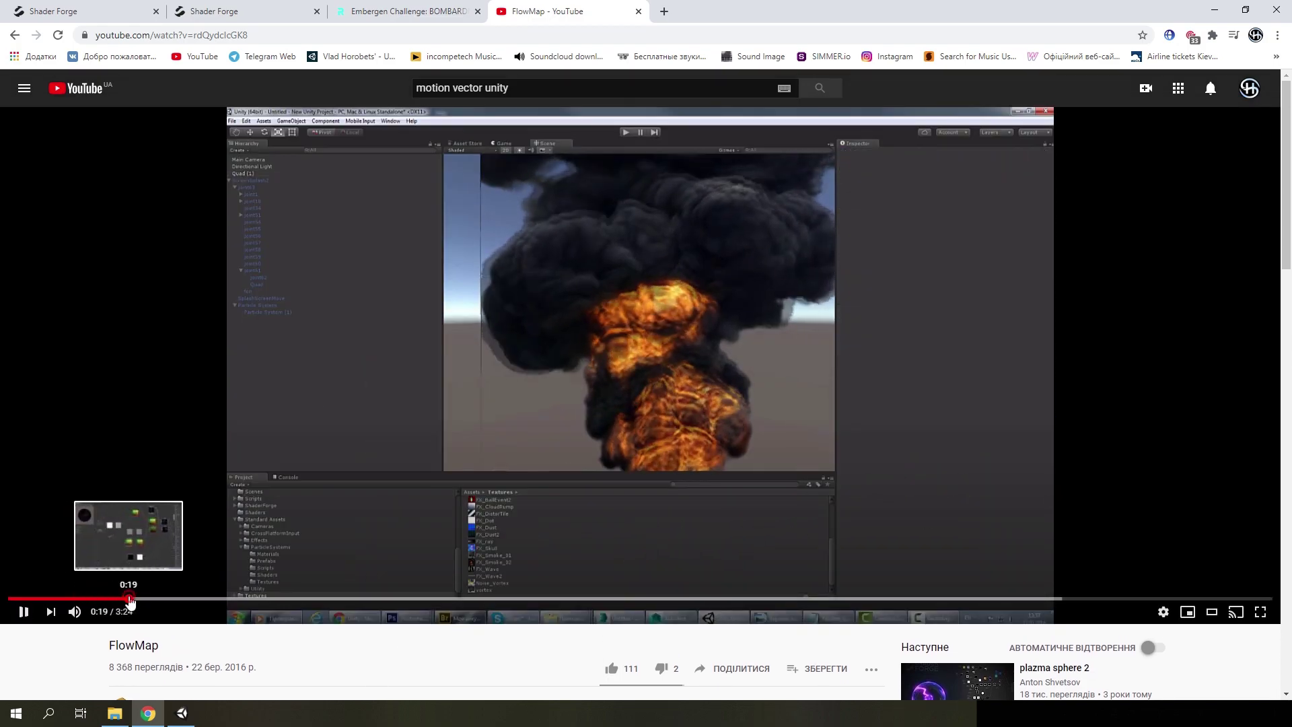
left_click(131, 601)
left_click(269, 531)
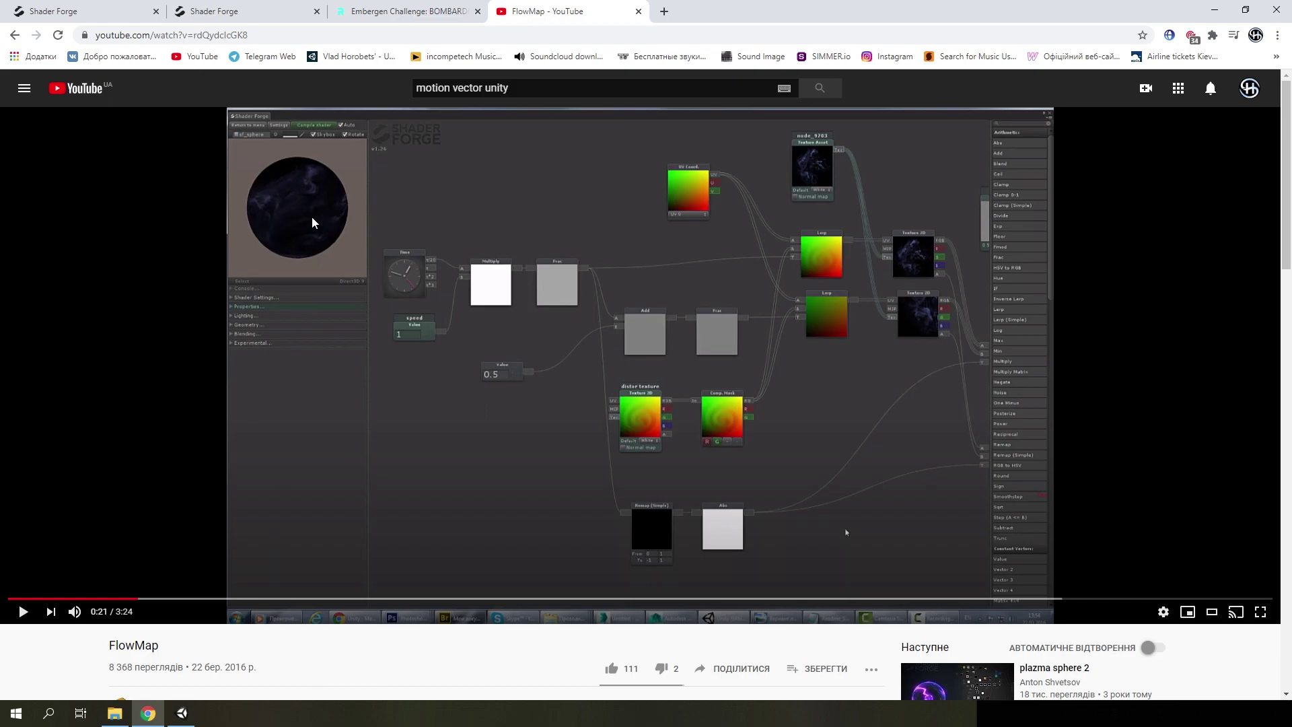
left_click(846, 532)
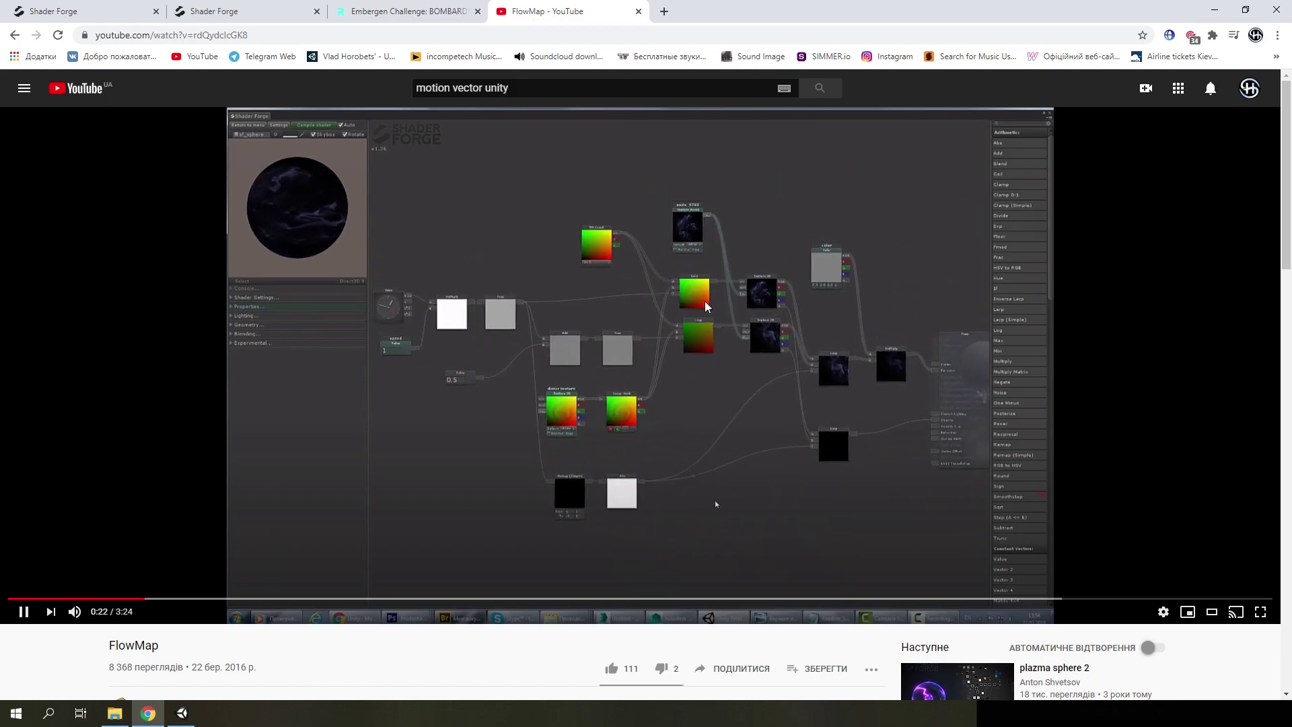
left_click(770, 539)
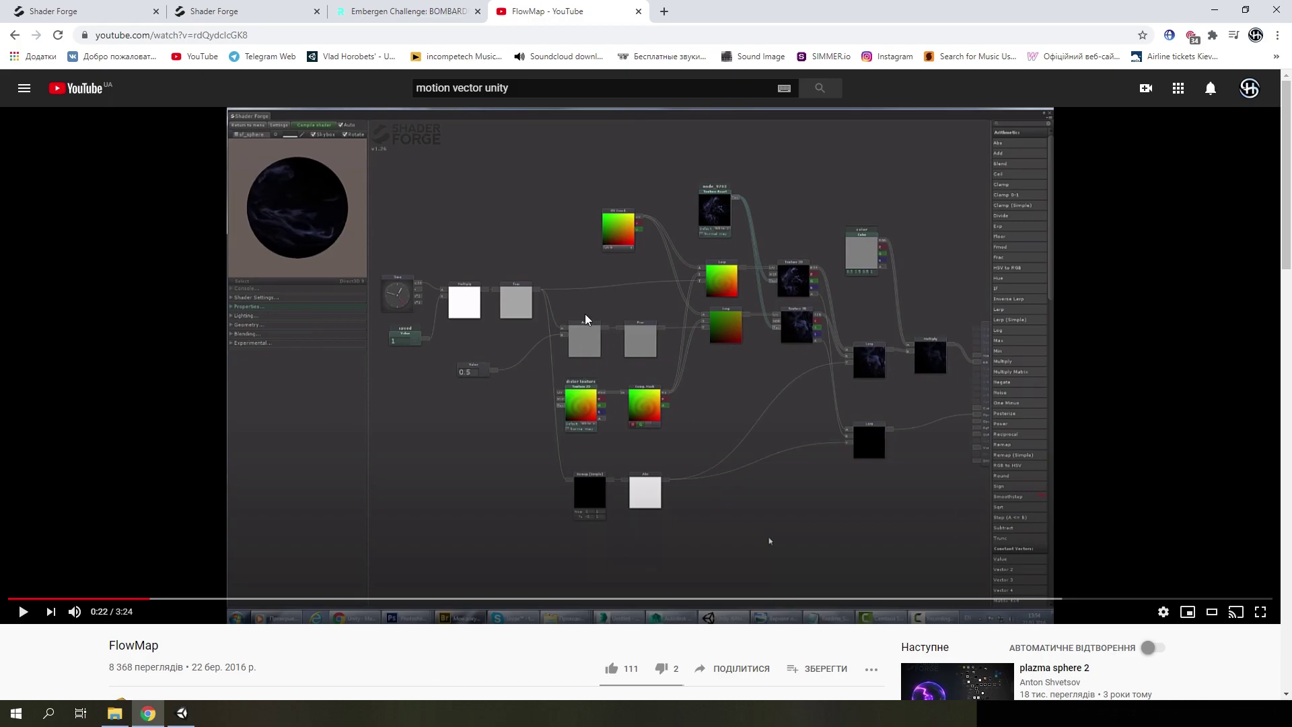
left_click(183, 715)
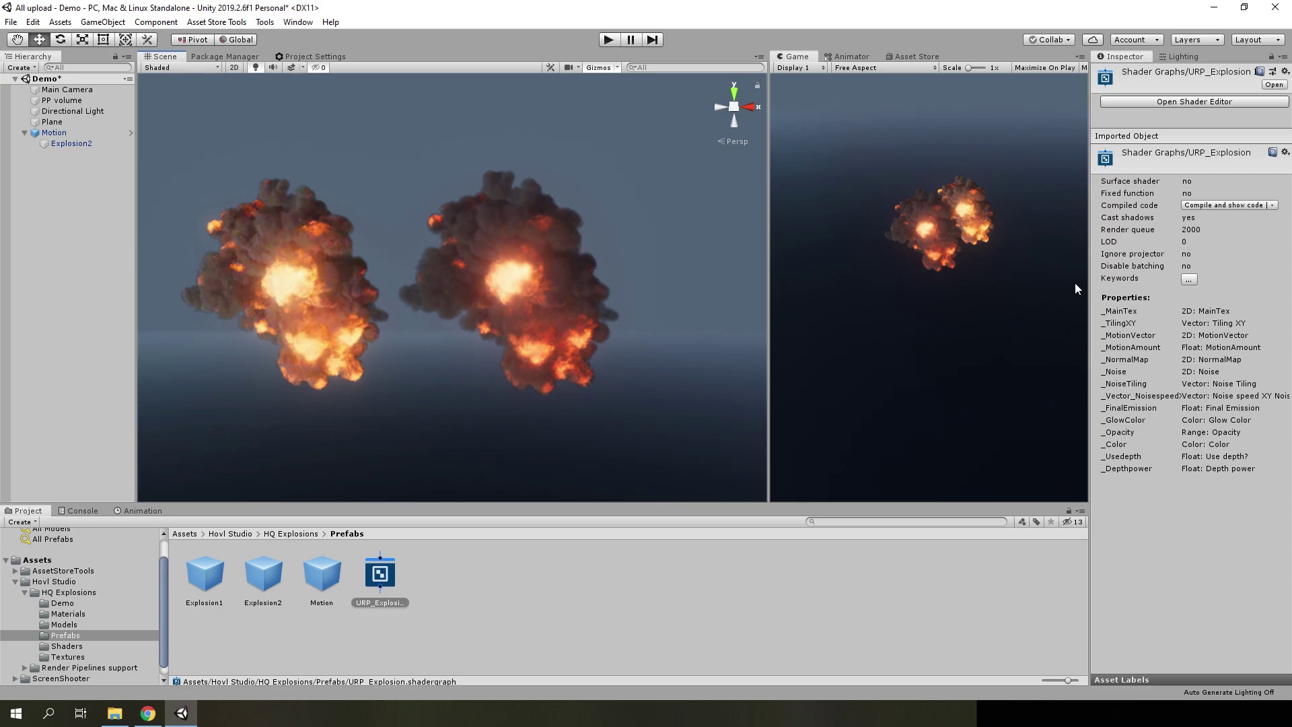
Open URP_Explosion in Shader Graph, frame its Depth for particles group, and un-maximize the window
left_click(1174, 101)
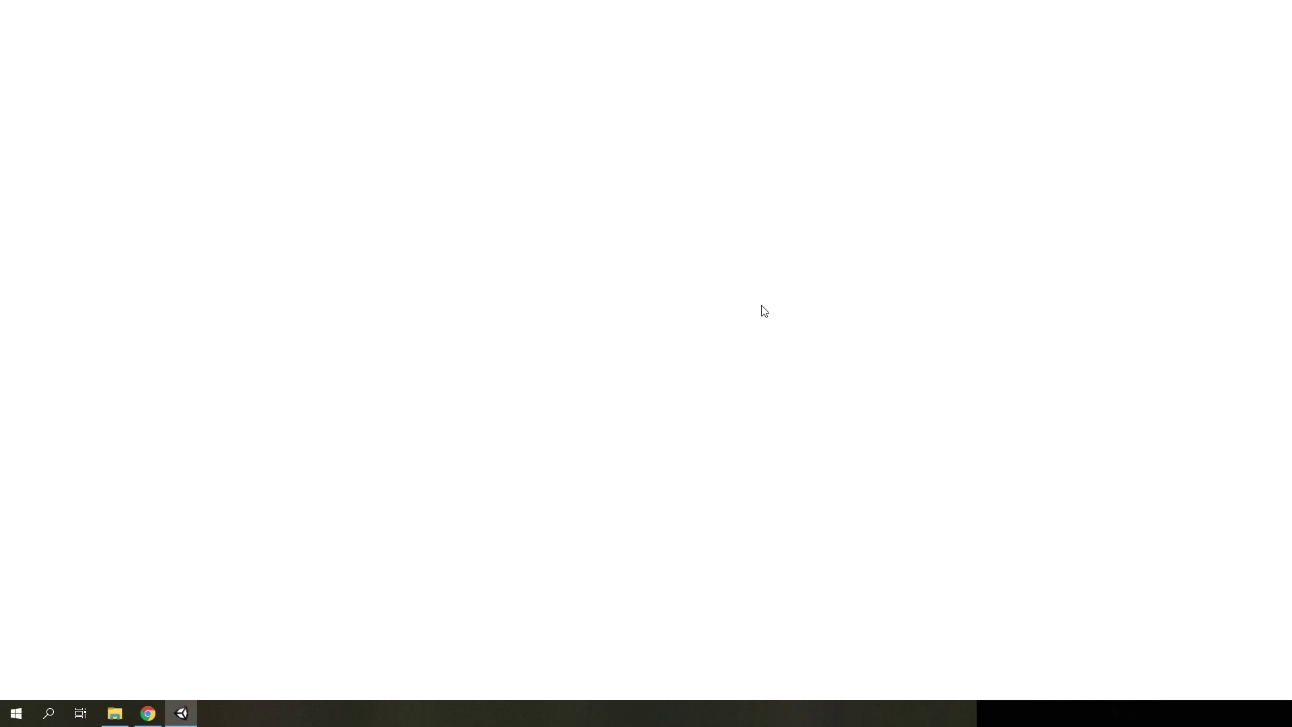
scroll(579, 404, "up", 2)
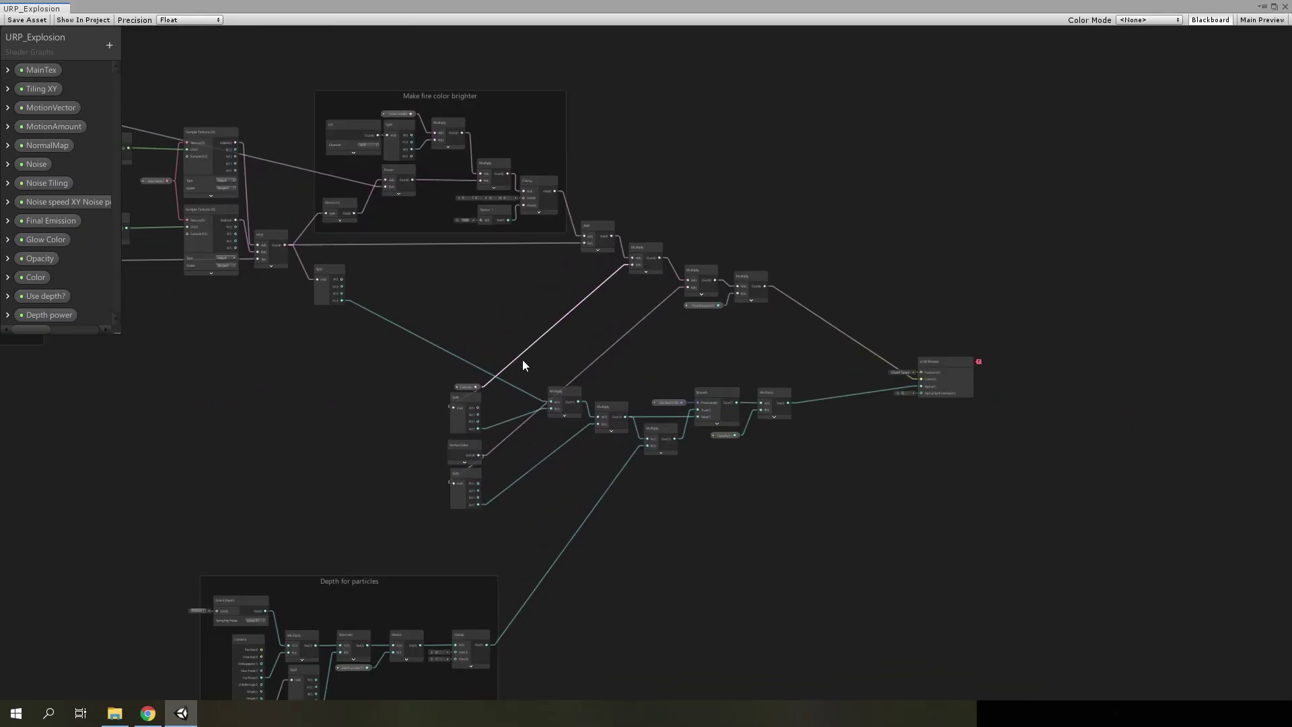
scroll(562, 557, "up", 2)
scroll(698, 352, "up", 2)
scroll(490, 424, "up", 2)
middle_click_drag(490, 424, 630, 268)
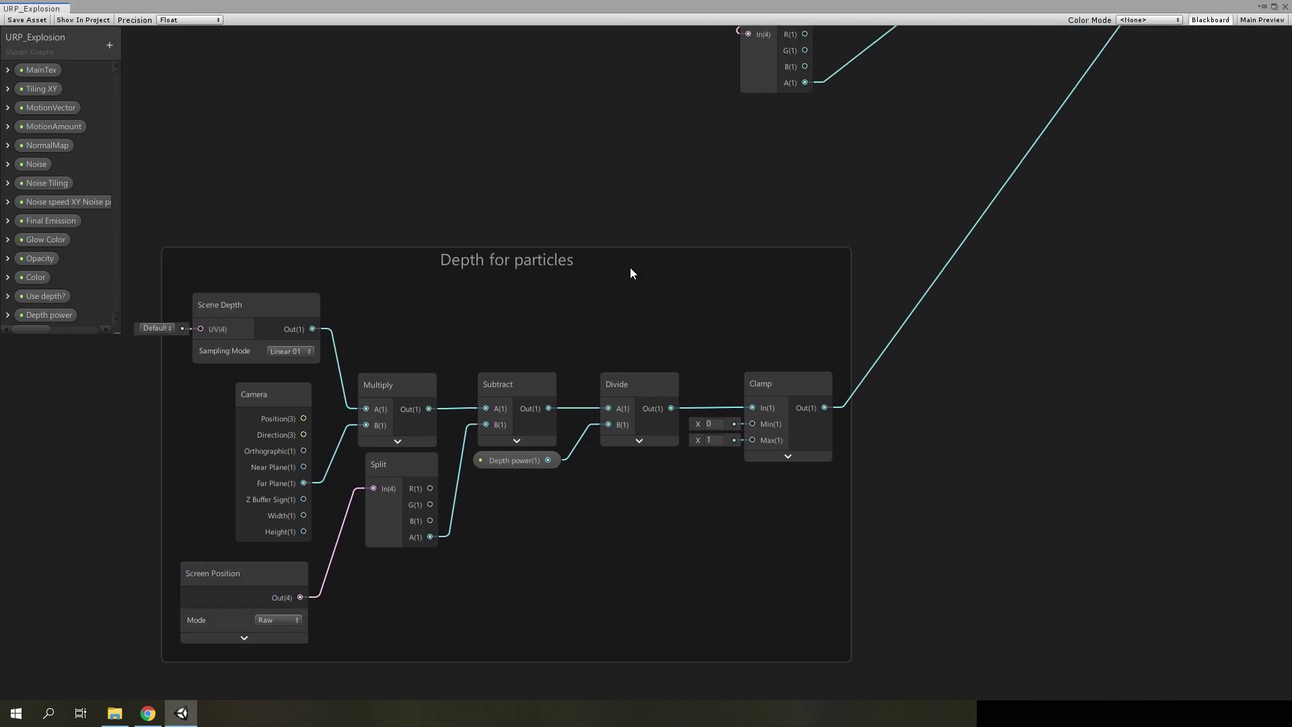
left_click(148, 714)
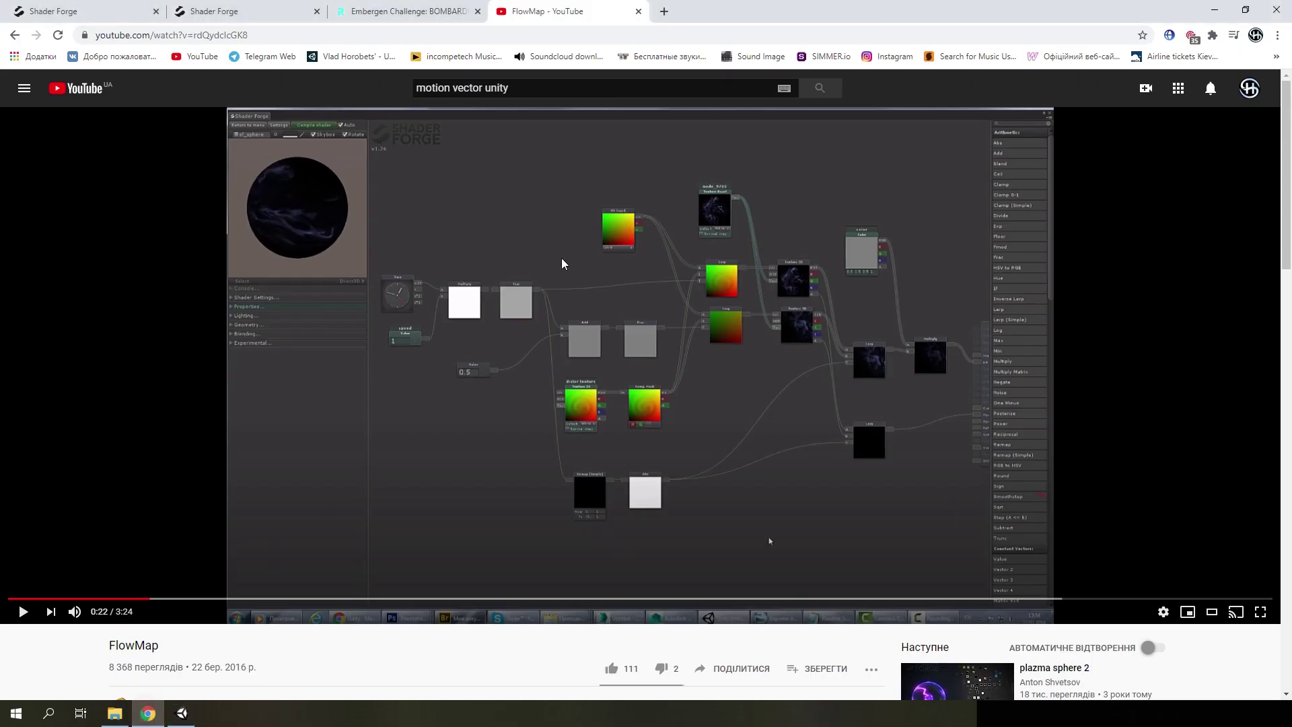
left_click(181, 713)
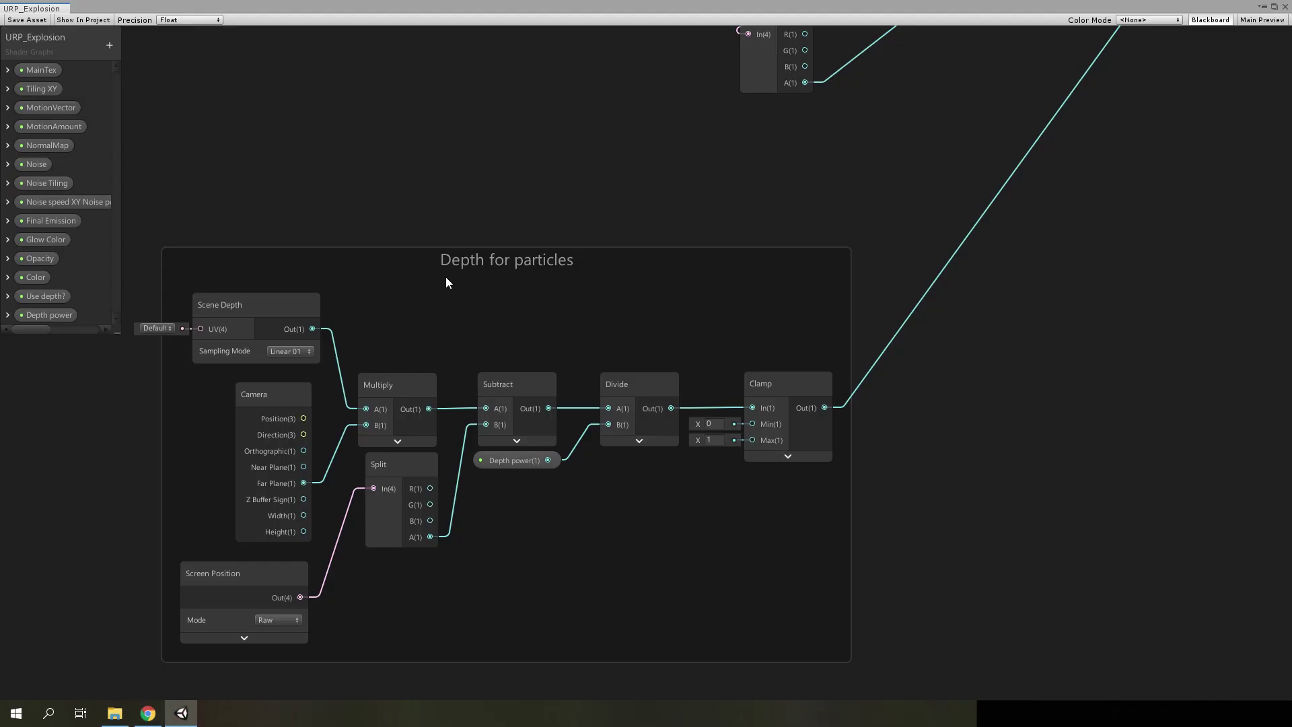
left_click(1274, 8)
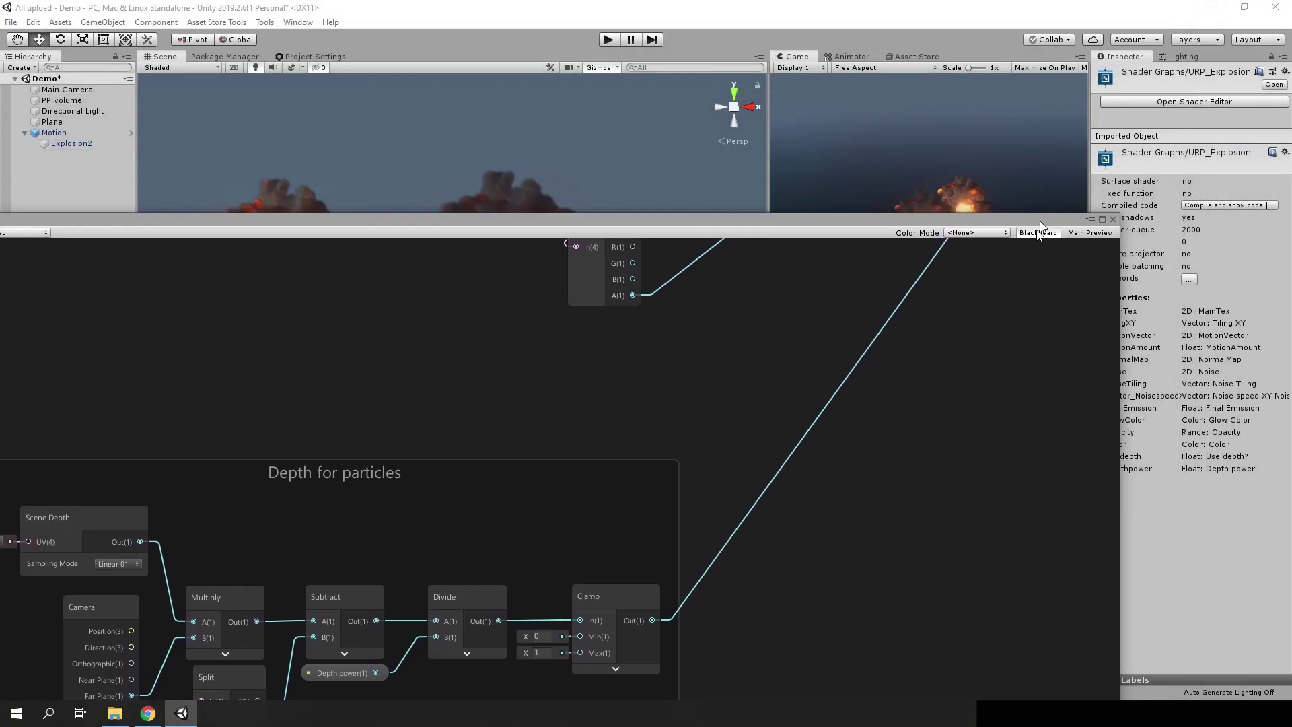
Lower the Motion explosion to Position Y 0.333
left_click_drag(1040, 221, 967, 592)
left_click(65, 134)
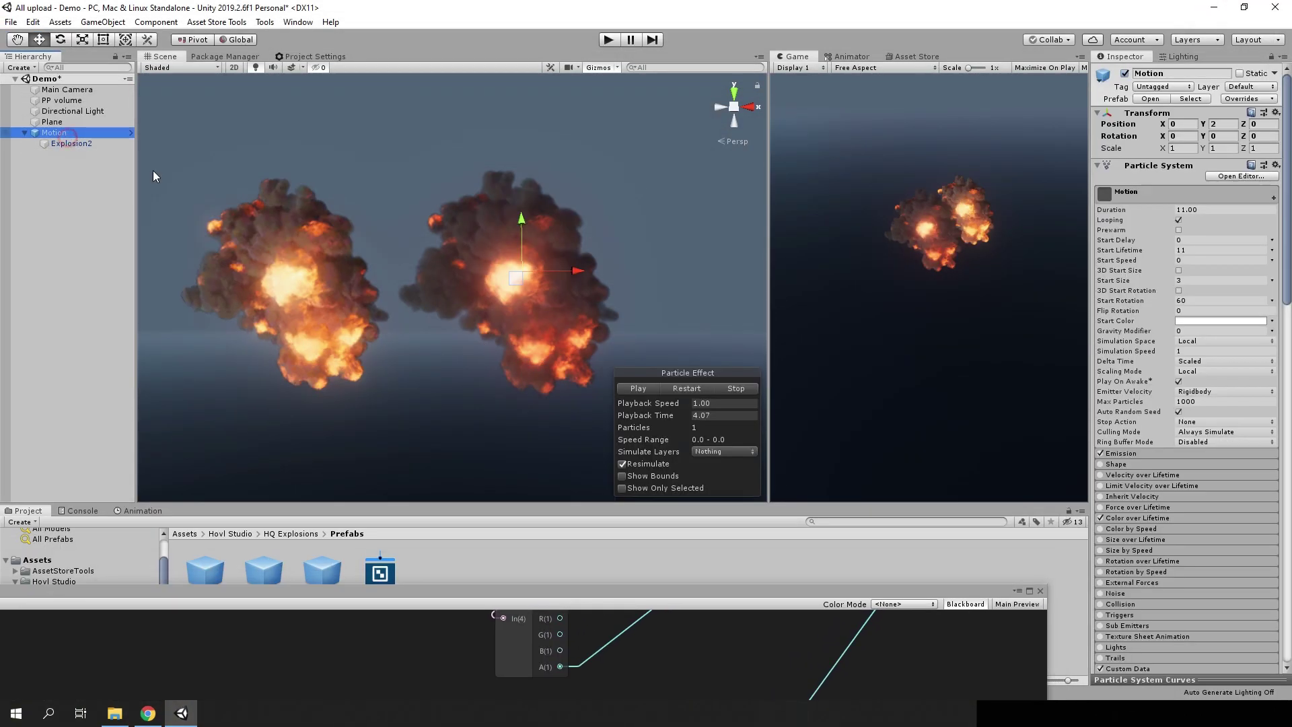
left_click_drag(520, 220, 523, 343)
mouse_move(546, 283)
left_mouse_down("alt")
mouse_move(548, 413)
mouse_move(539, 281)
mouse_move(506, 316)
left_mouse_up("alt")
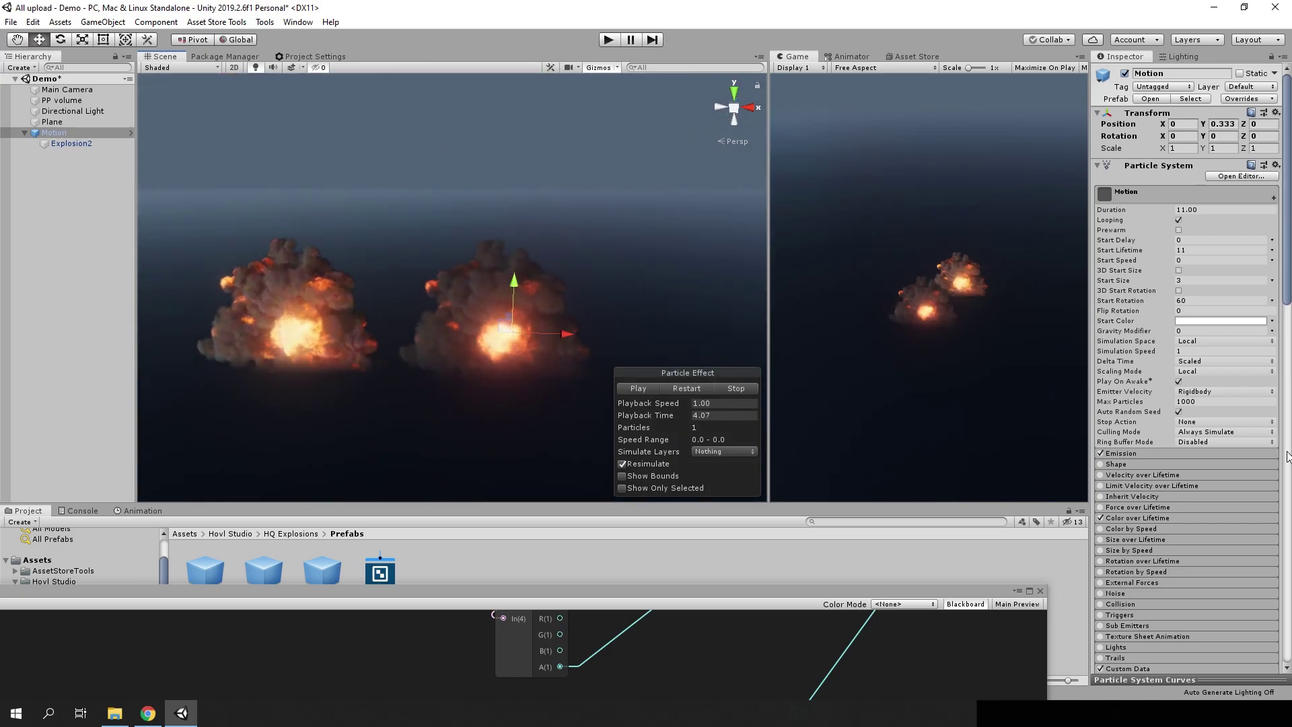
Preview a material Depth power of 0, then cancel to keep 0.5 and bring the shader graph back up
scroll(1288, 456, "down", 15)
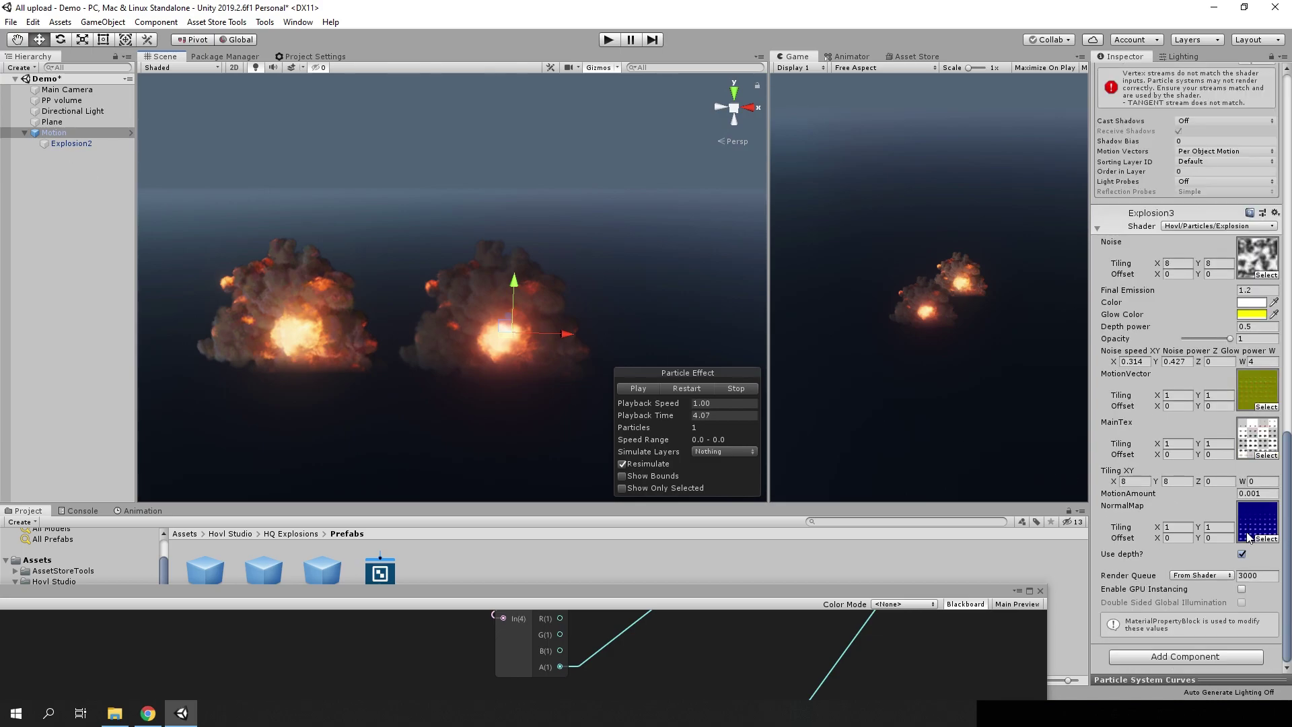
left_click(1248, 327)
type("0")
key("Escape")
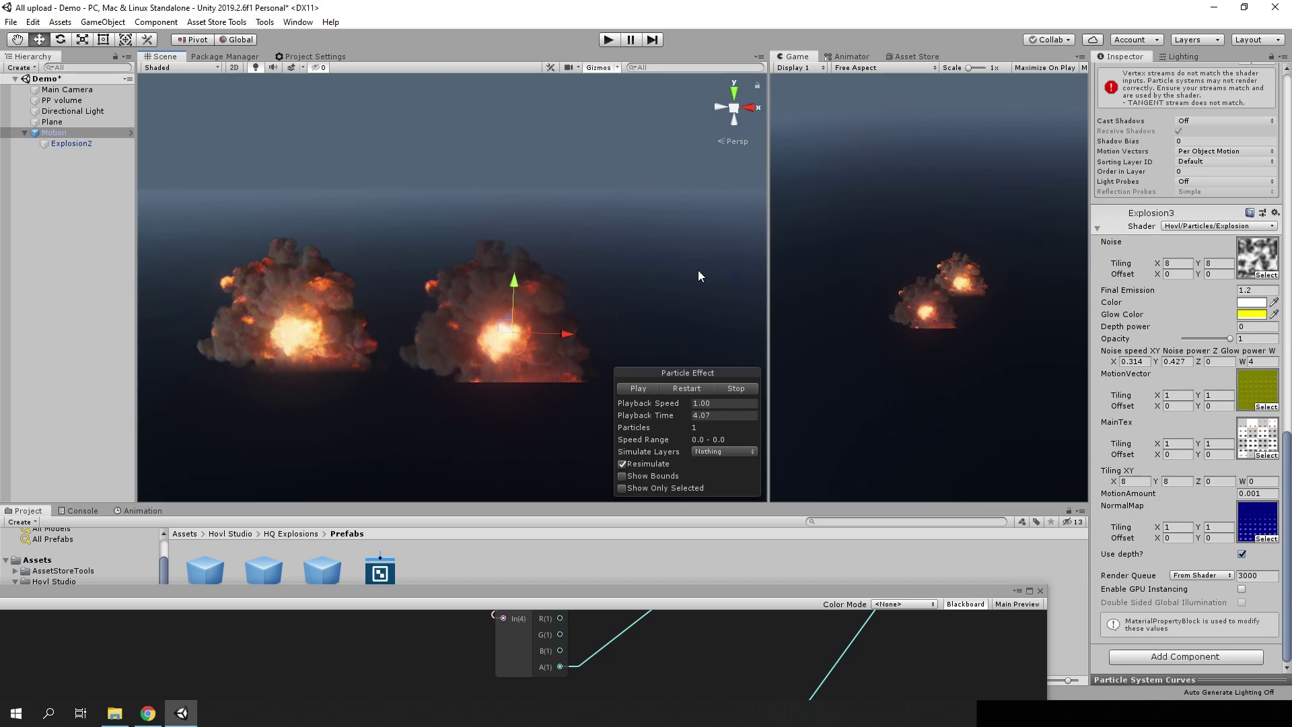
left_click_drag(472, 597, 734, 35)
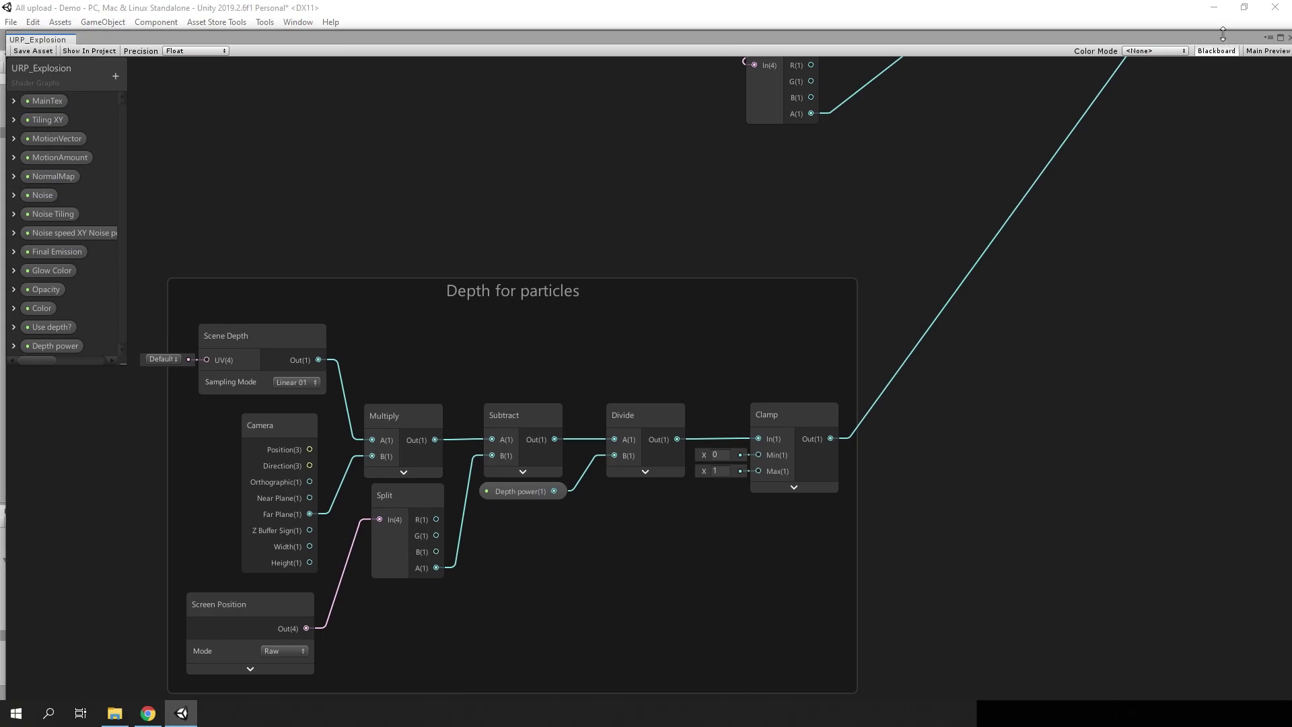
Maximize the Shader Graph window and zoom around the explosion graph
left_click_drag(1222, 38, 1206, 36)
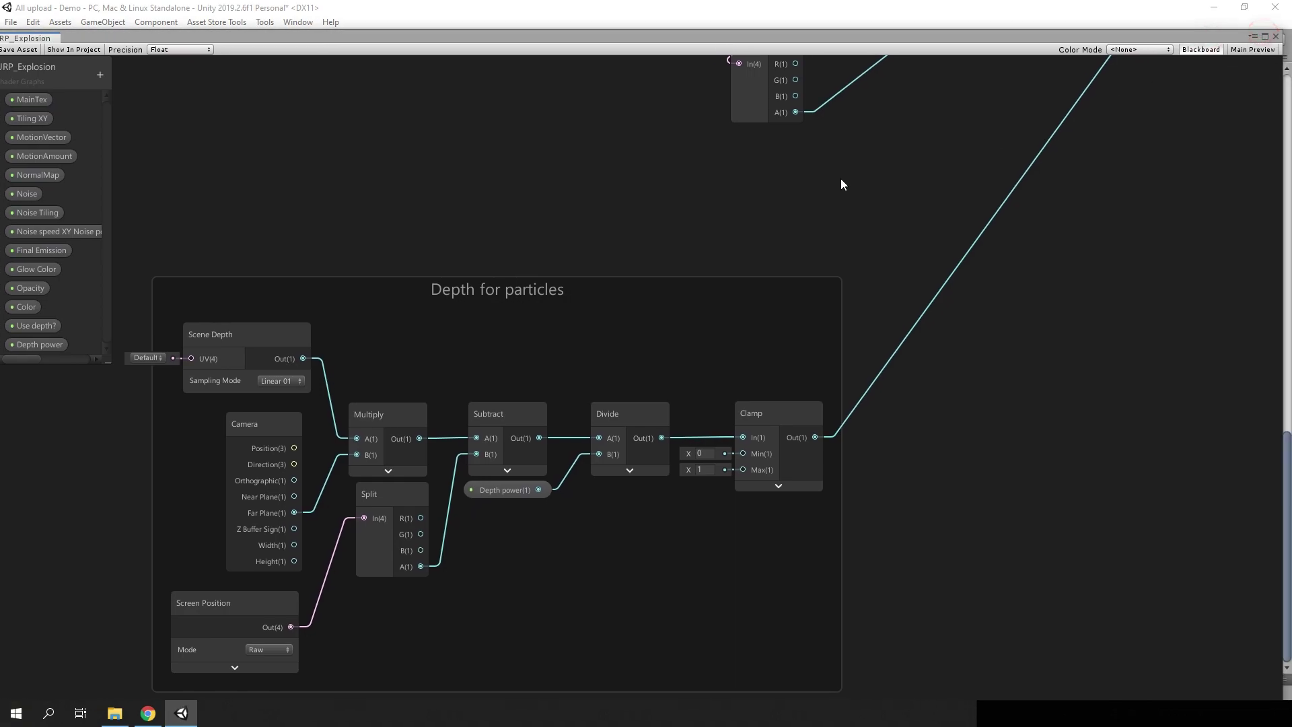
left_click(1264, 37)
scroll(736, 363, "down", 2)
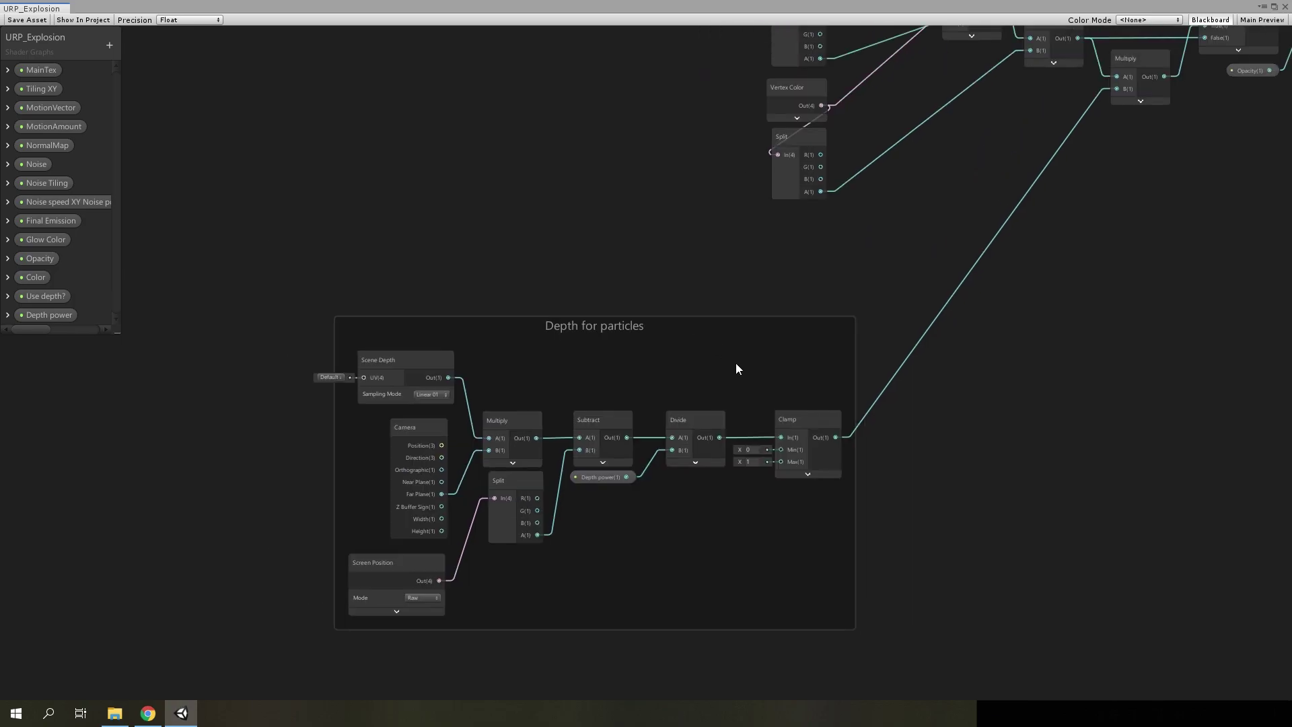
scroll(689, 313, "down", 2)
scroll(653, 341, "down", 2)
scroll(723, 189, "up", 2)
scroll(539, 248, "up", 1)
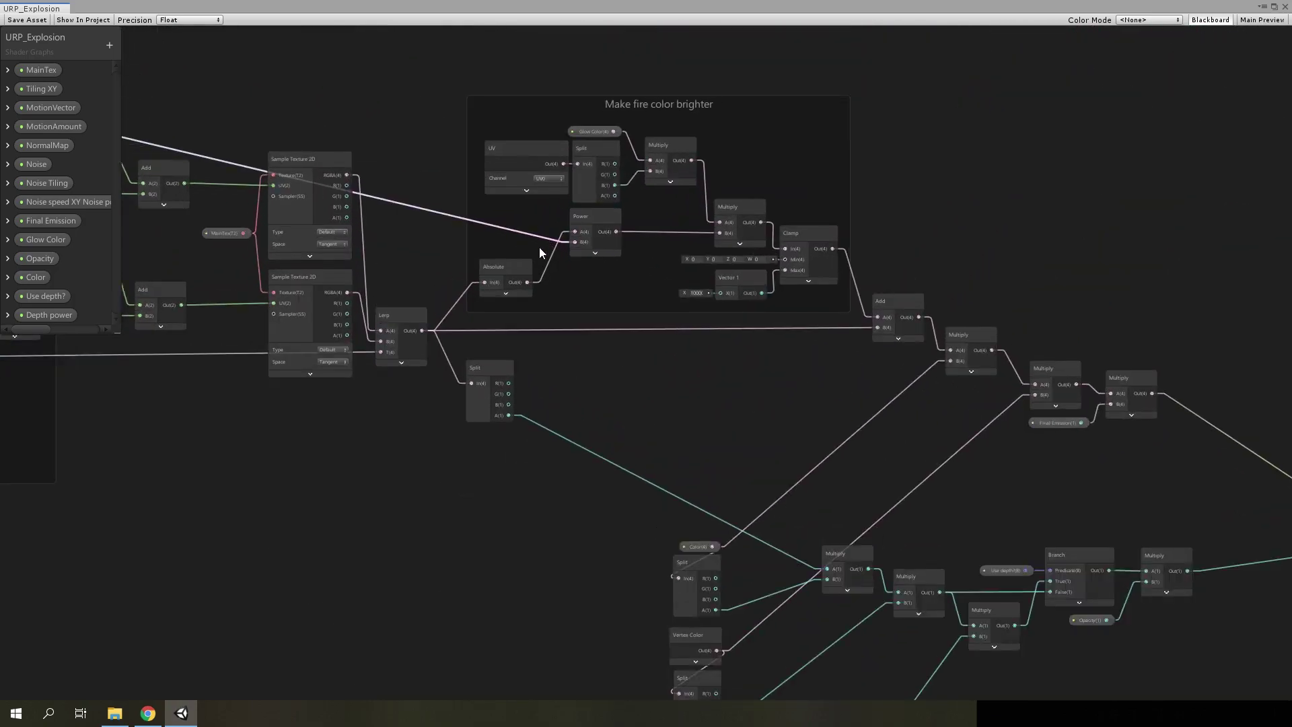
scroll(437, 321, "up", 1)
scroll(454, 338, "up", 1)
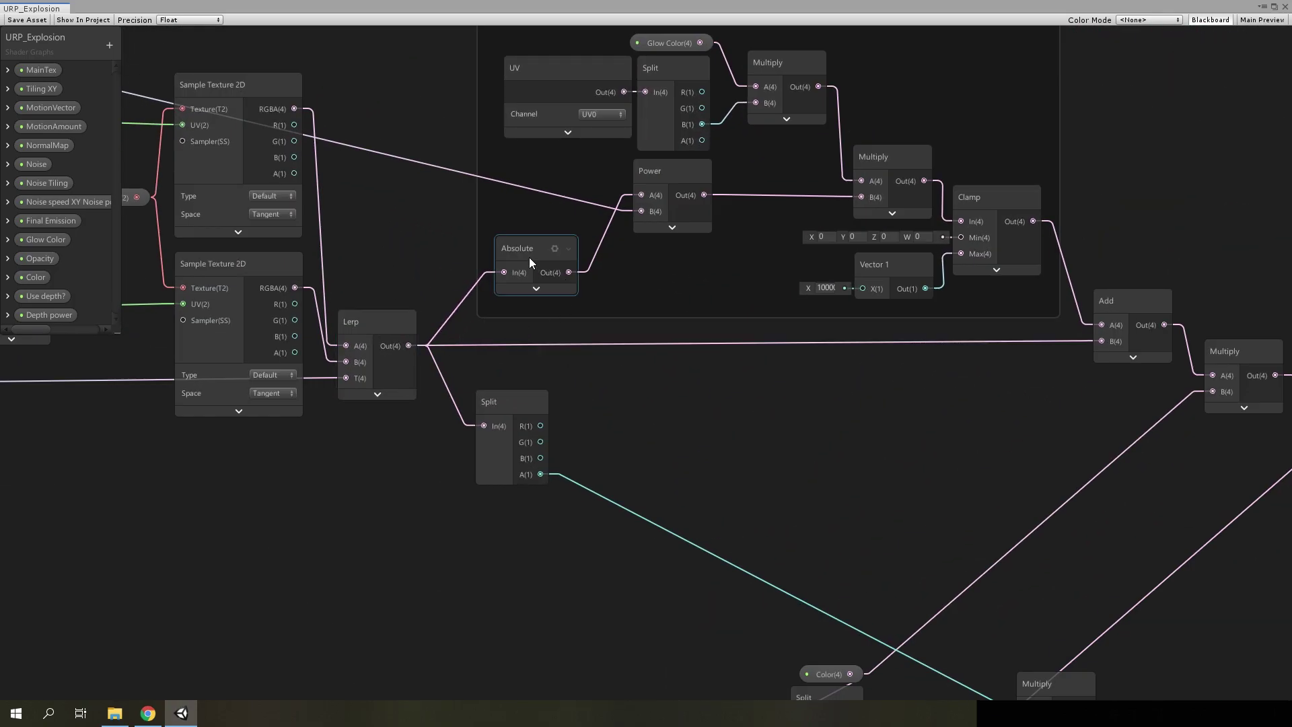
scroll(715, 361, "down", 1)
Inspect the Lerp, Add and Vector 1 nodes of the Make fire color brighter group and the opacity chain
left_click(434, 361)
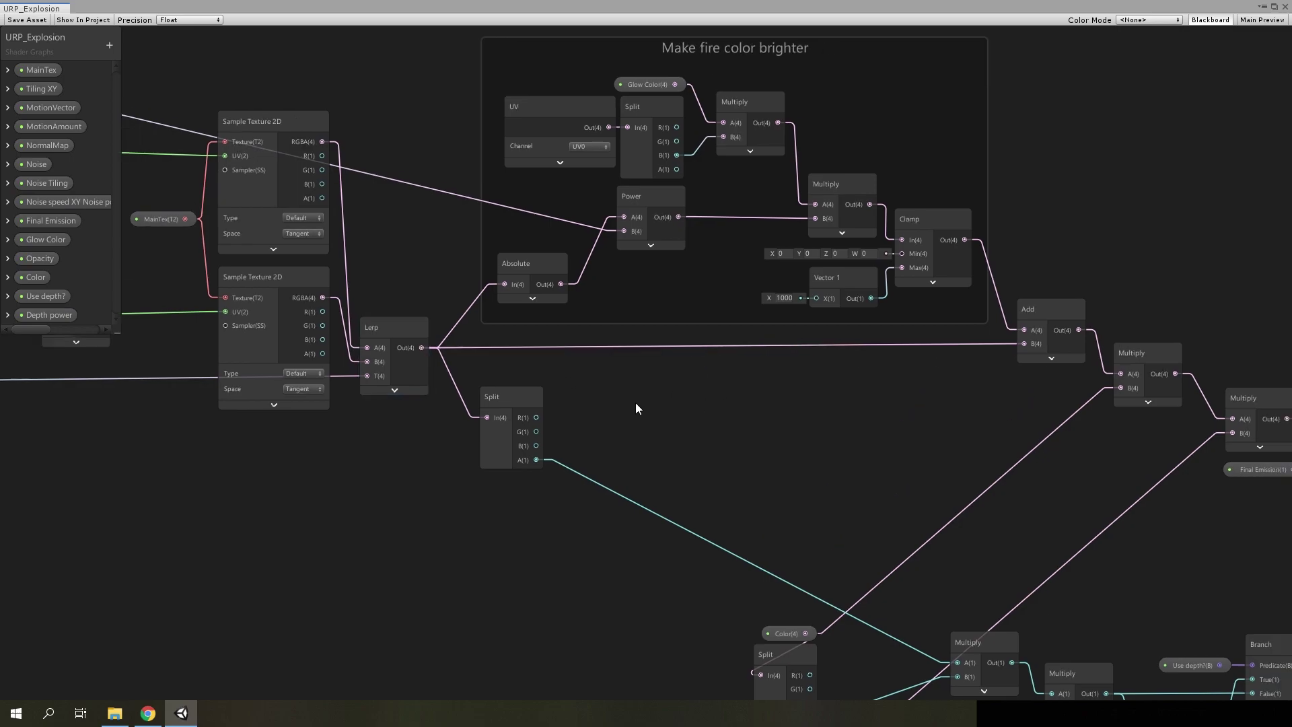
middle_click_drag(434, 357, 203, 366)
left_click(849, 358)
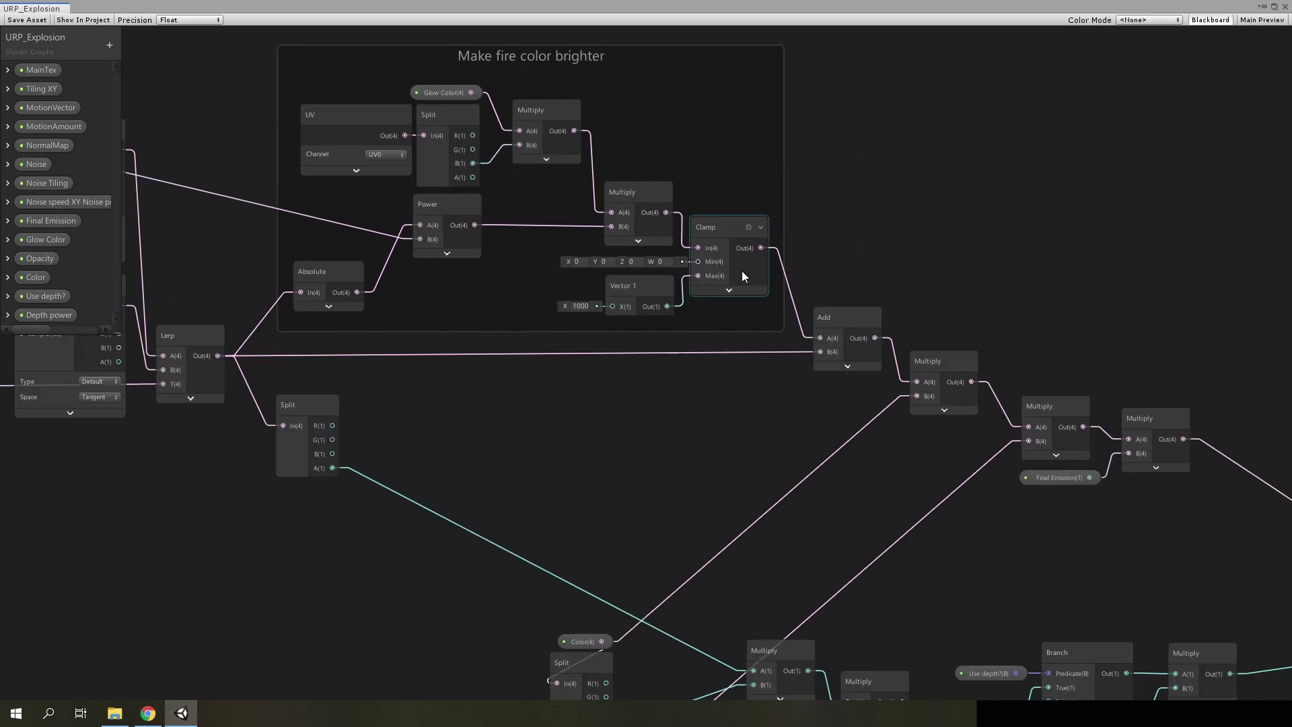
left_click(636, 288)
left_click(590, 338)
middle_click_drag(662, 432, 565, 237)
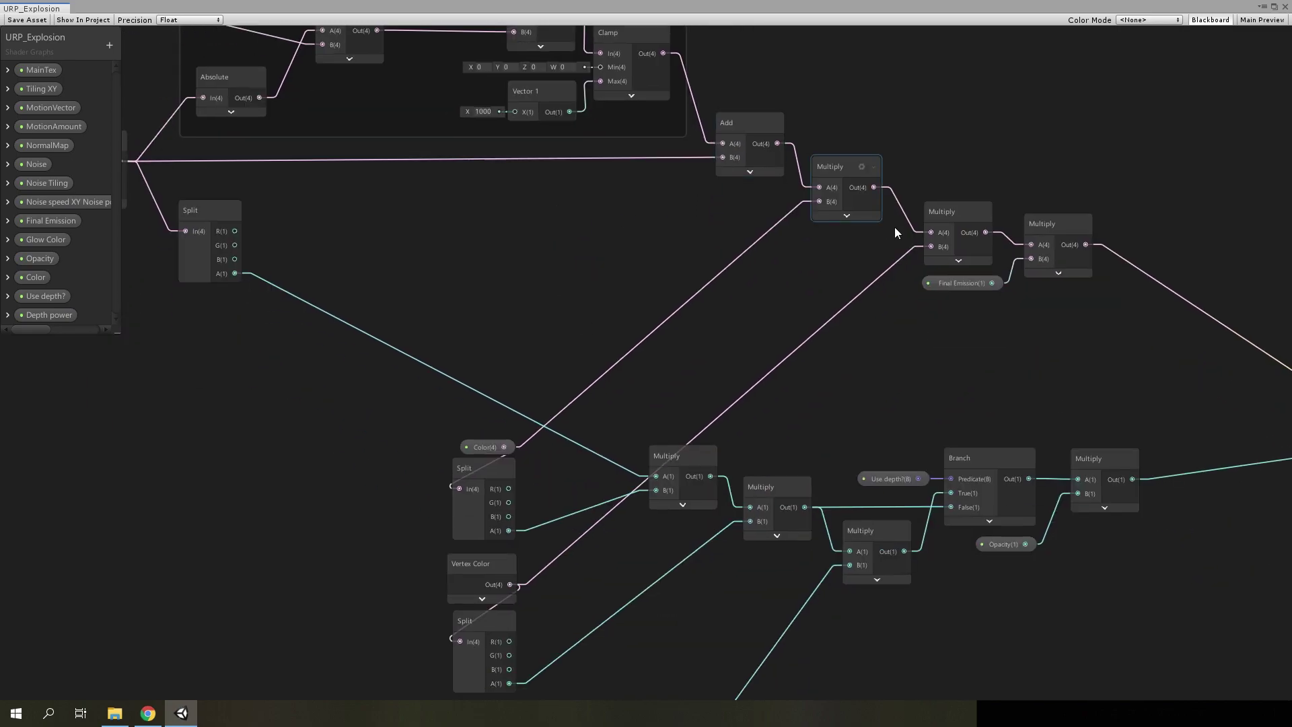
middle_click_drag(588, 358, 579, 262)
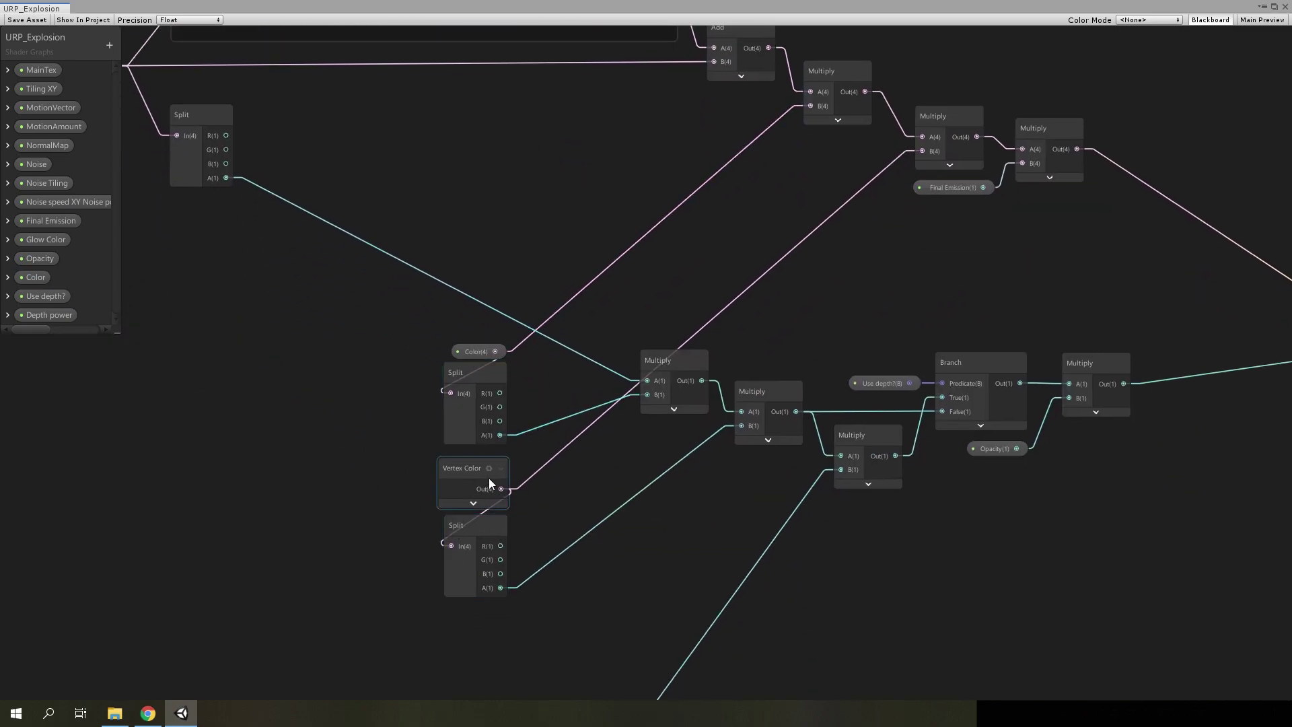
middle_click_drag(581, 355, 412, 518)
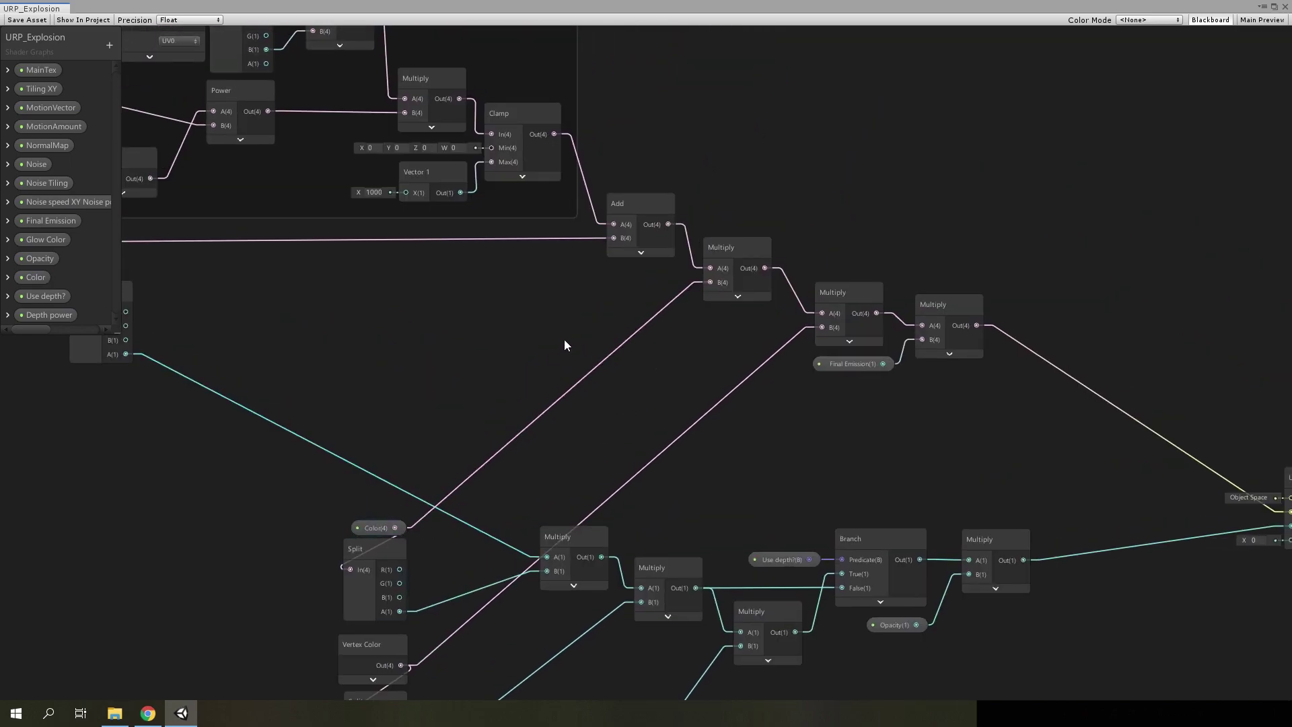
mouse_move(564, 339)
middle_mouse_down()
mouse_move(765, 447)
mouse_move(1019, 412)
middle_mouse_up()
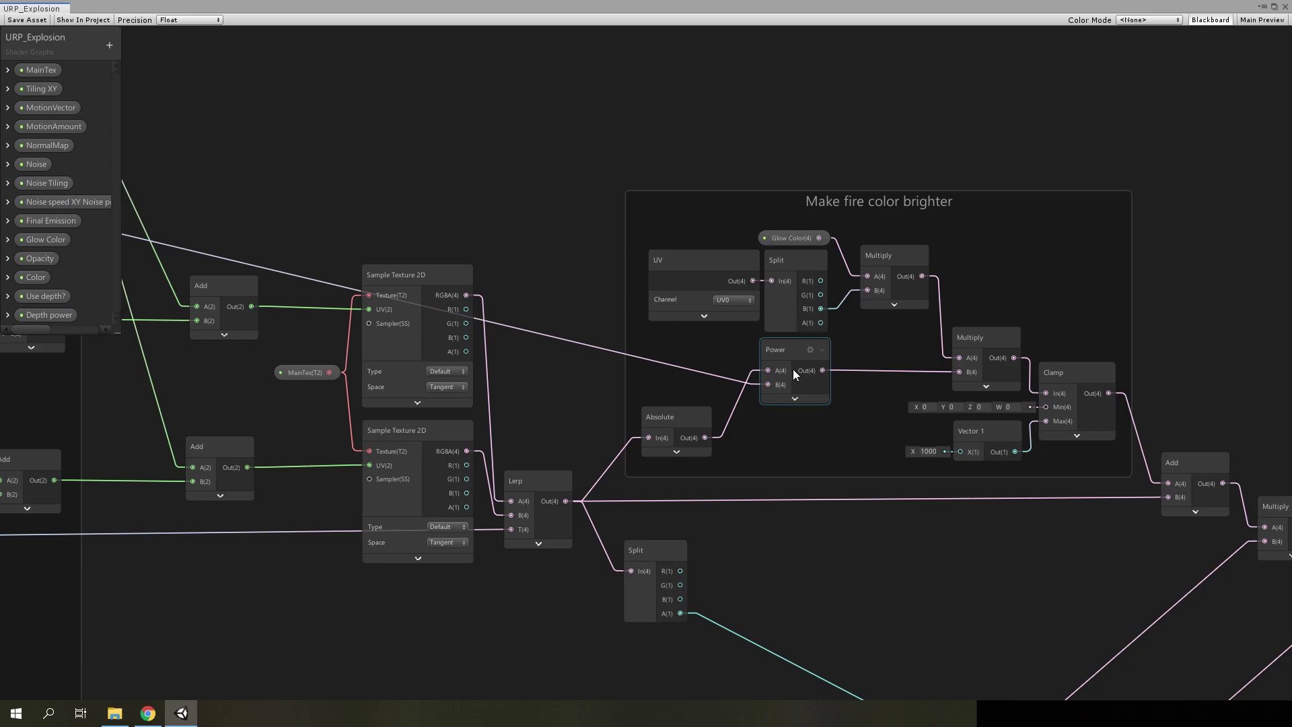
middle_click_drag(876, 355, 654, 364)
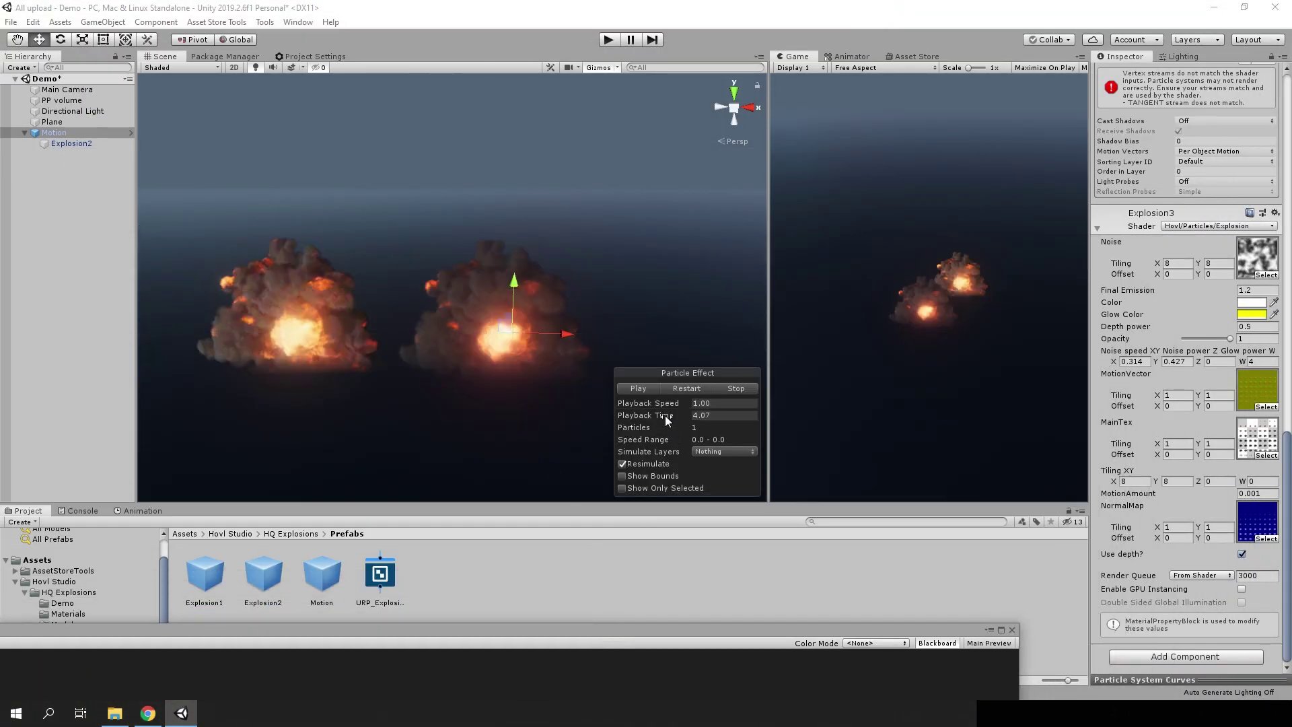
Scrub the effect to about 3.8 seconds and try a blue Glow Color
left_click_drag(665, 414, 616, 421)
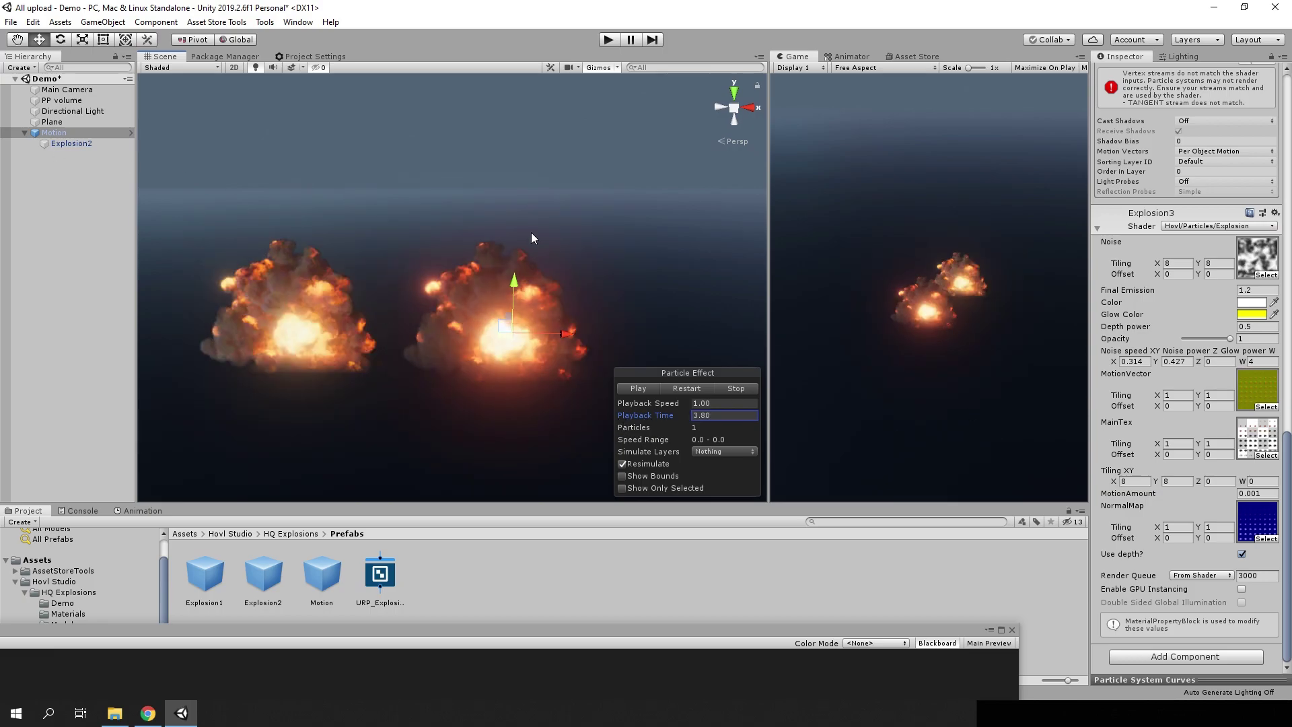
left_click(1256, 314)
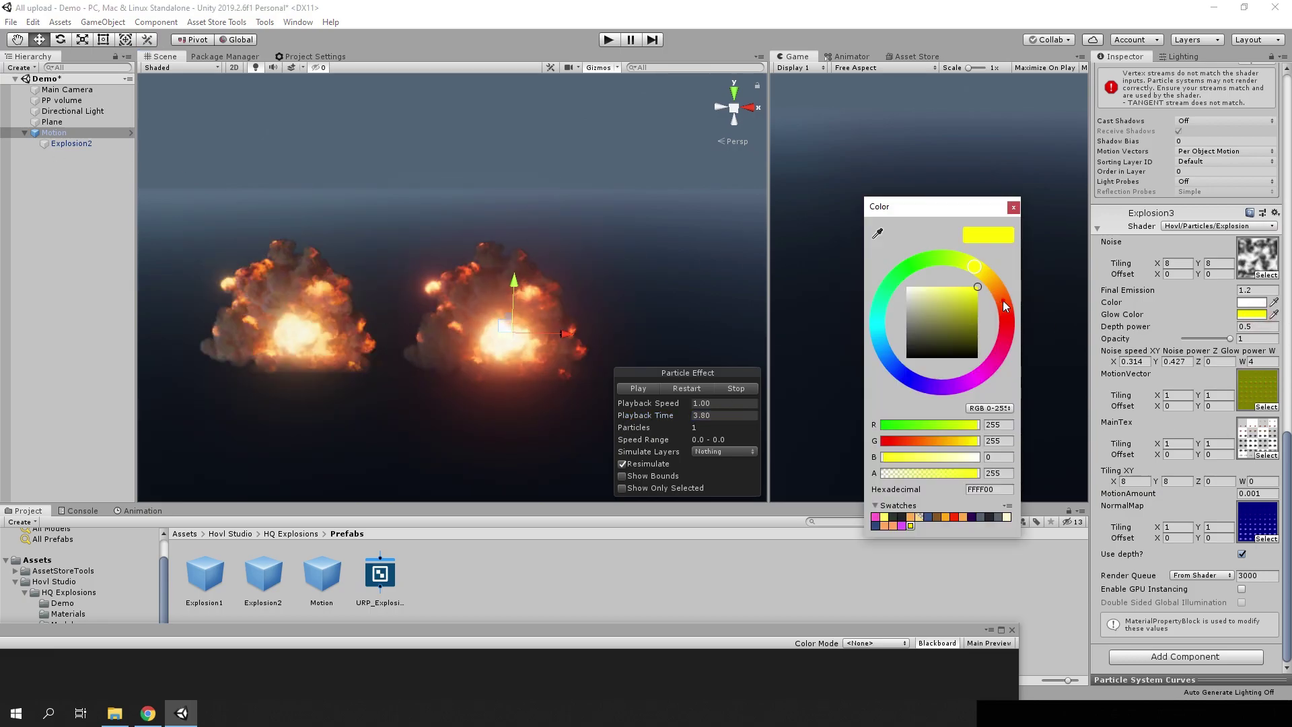
mouse_move(1002, 300)
left_mouse_down()
mouse_move(880, 396)
mouse_move(855, 378)
left_mouse_up()
left_click(1013, 206)
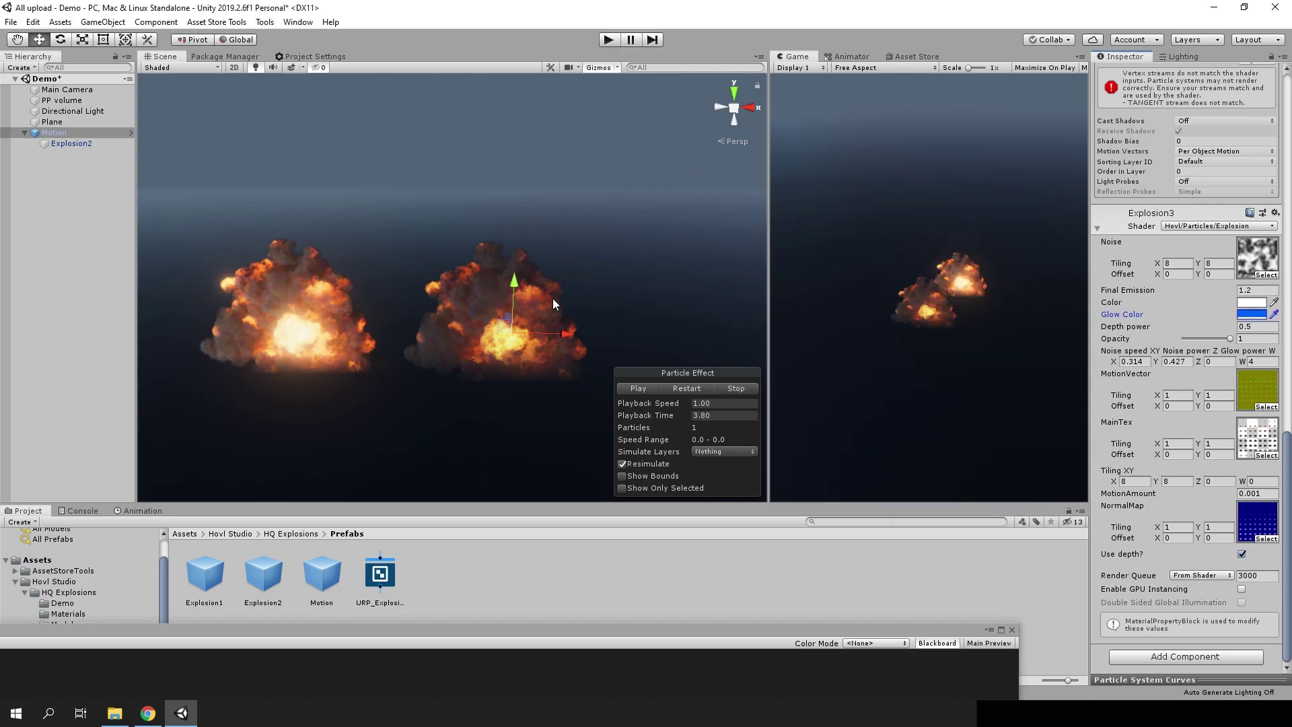
Make Custom1 X a constant value and raise it
scroll(1211, 336, "up", 5)
scroll(1211, 336, "up", 5)
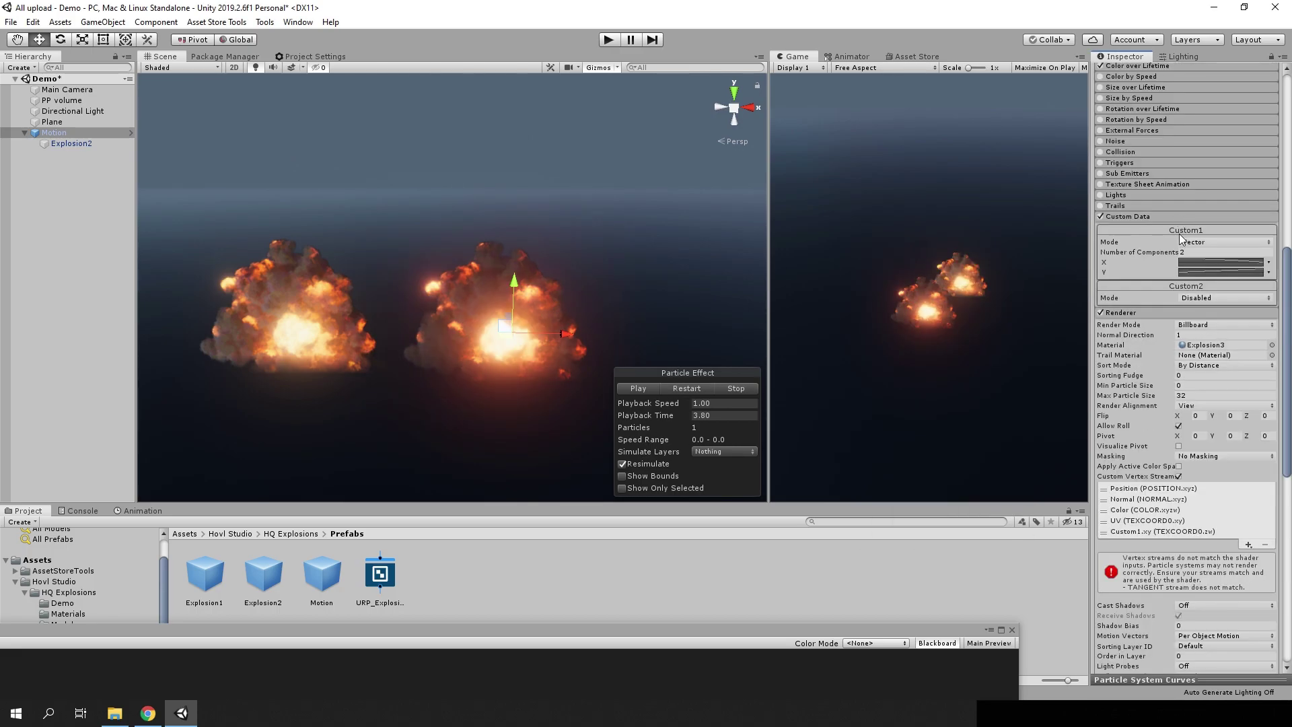
scroll(1212, 336, "up", 5)
left_click(1268, 382)
left_click(1155, 397)
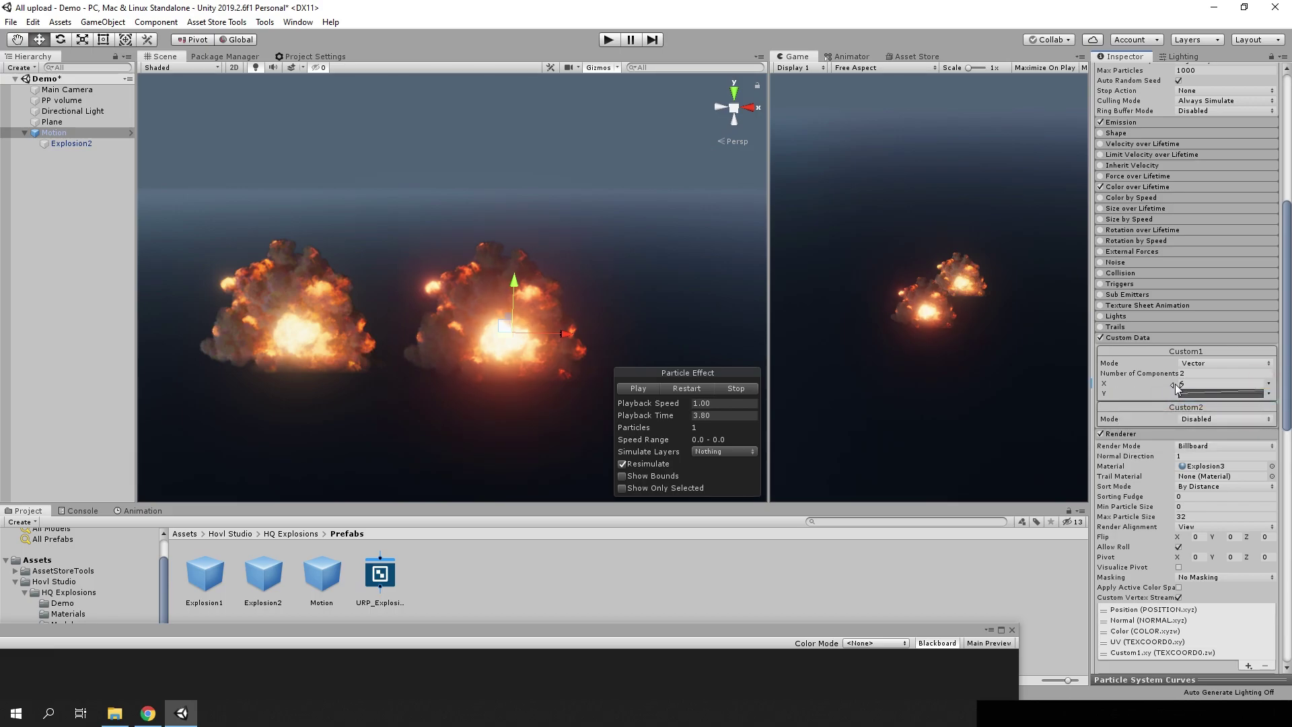
left_click_drag(1171, 389, 1202, 384)
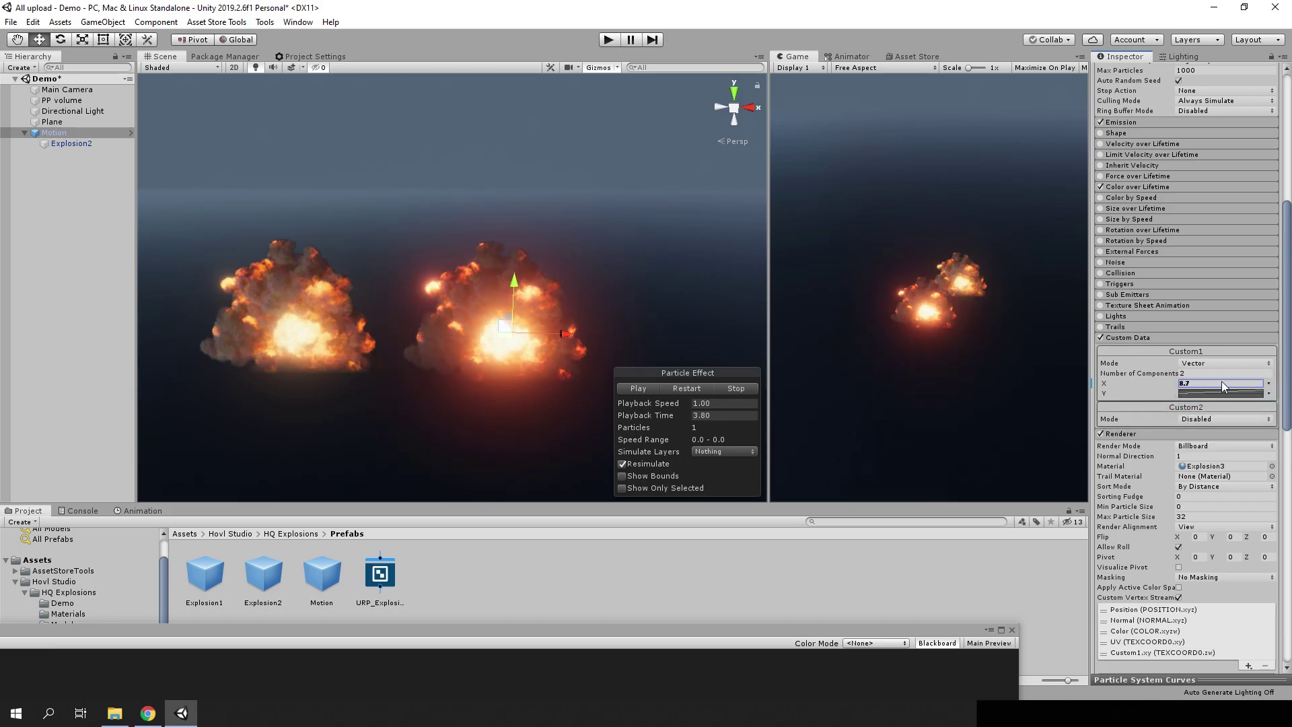
left_click(1202, 385)
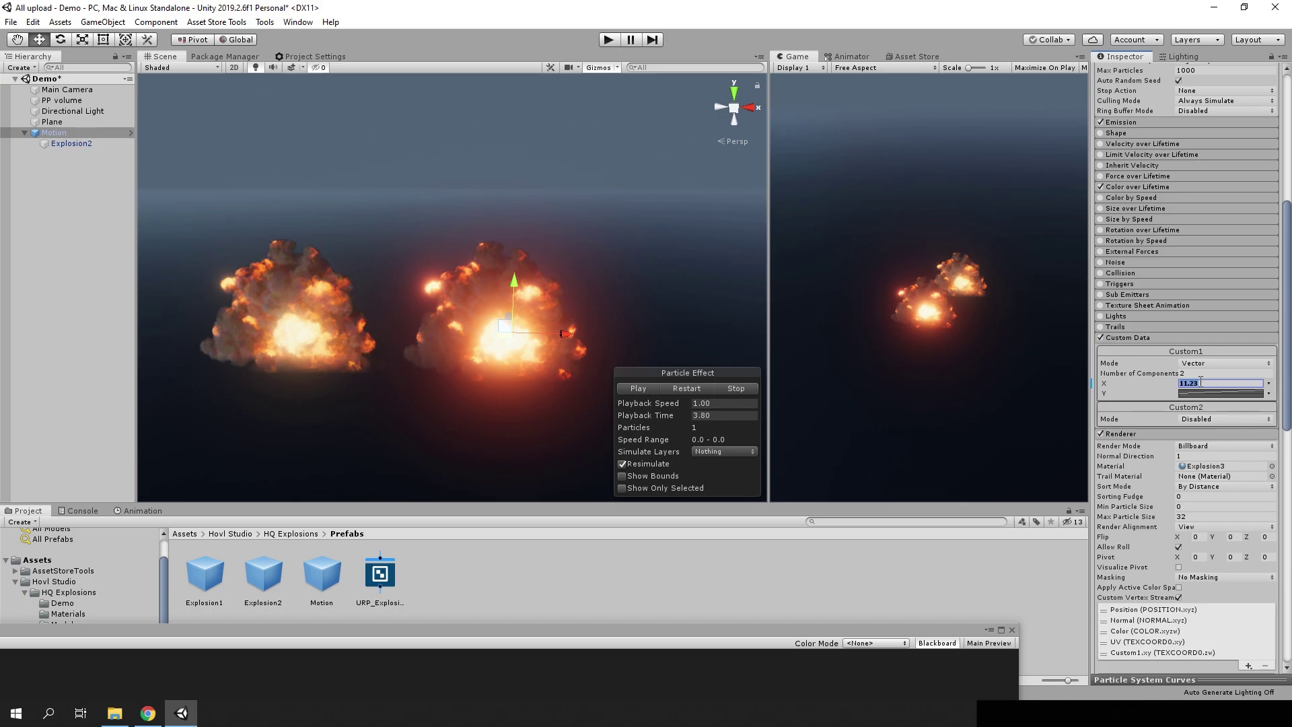
Preview a higher Glow power, restore it to 4, and enlarge the shader graph window
scroll(1199, 430, "down", 5)
scroll(1199, 430, "down", 5)
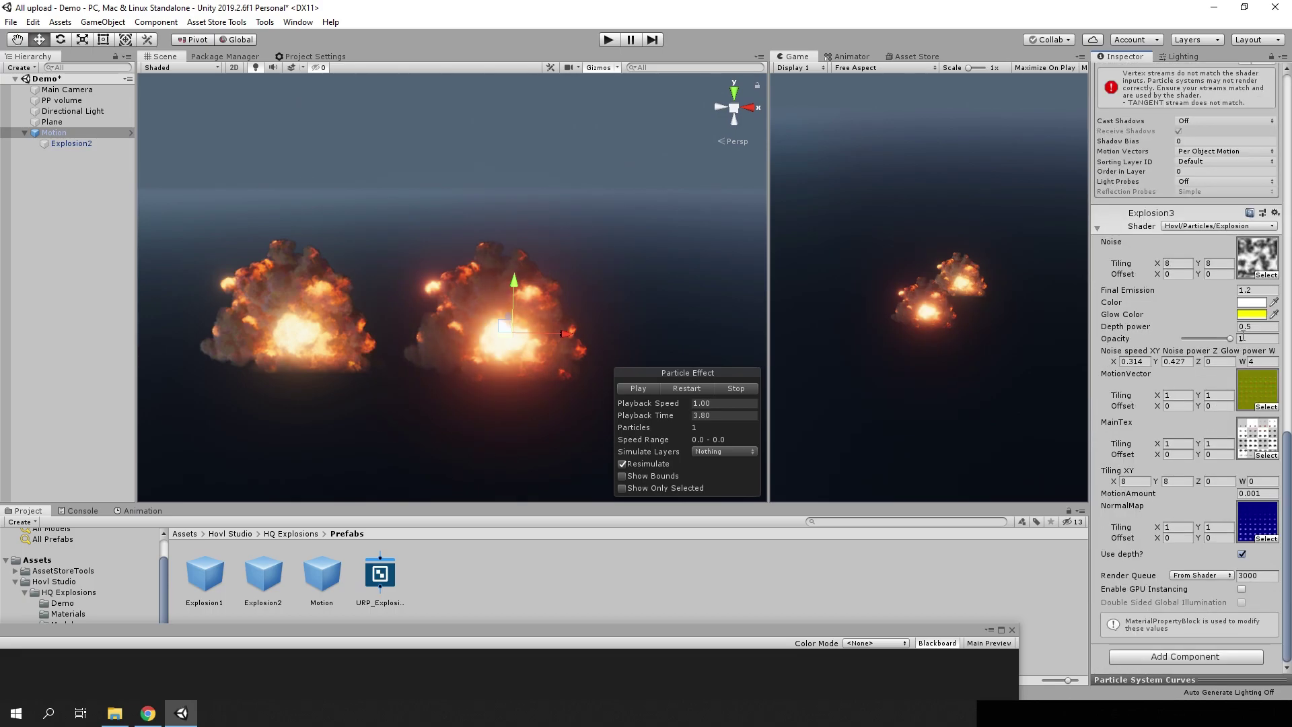
left_click_drag(1243, 361, 1249, 378)
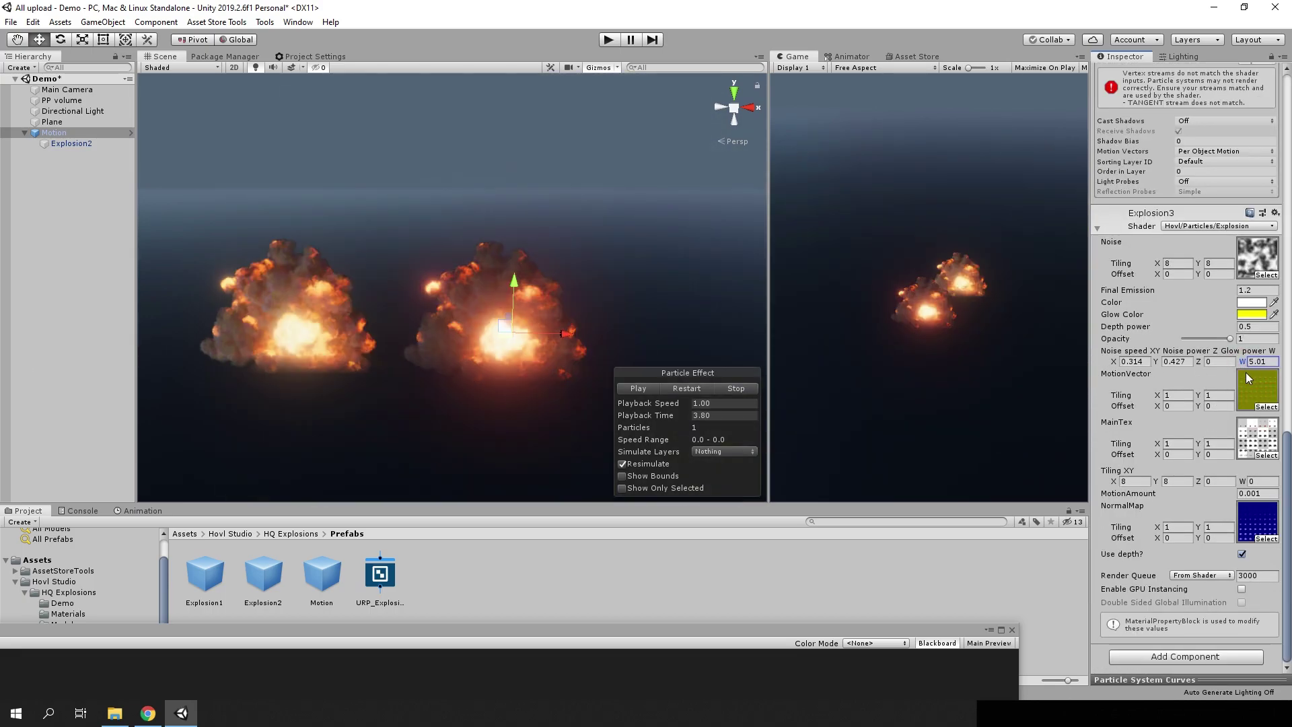
key("ctrl+z")
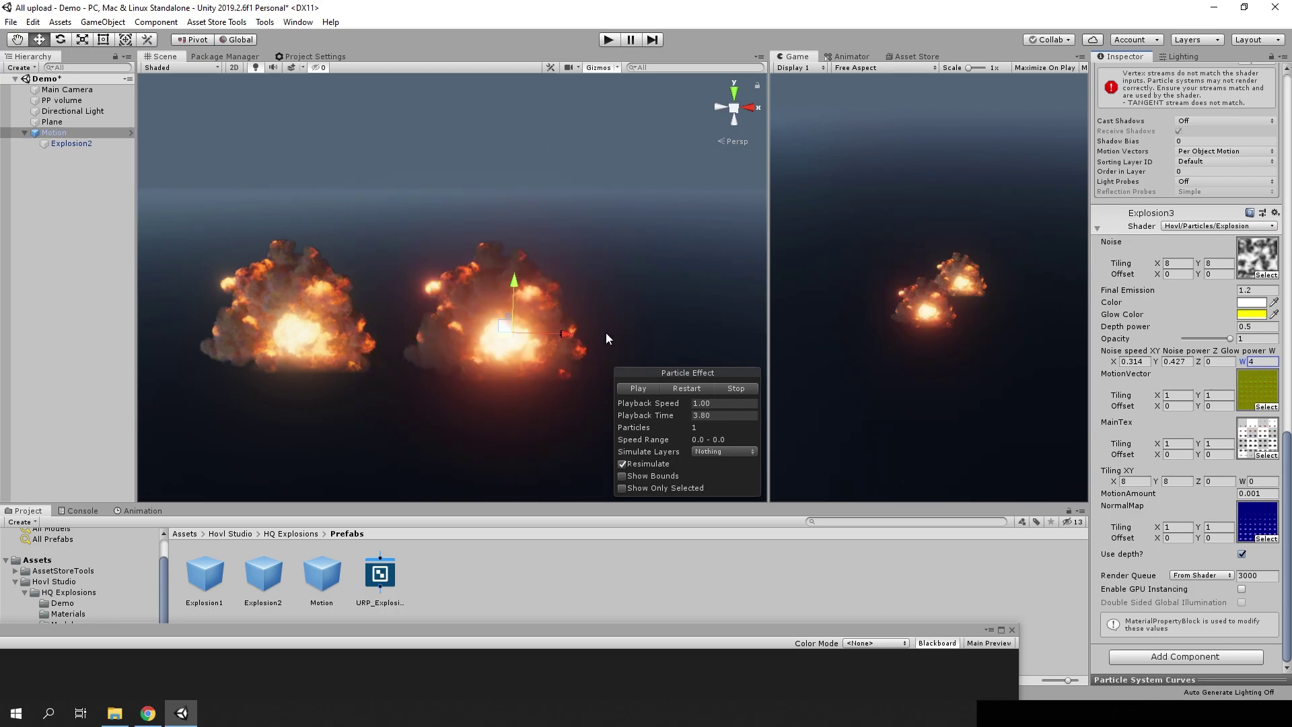
left_click_drag(430, 624, 599, 88)
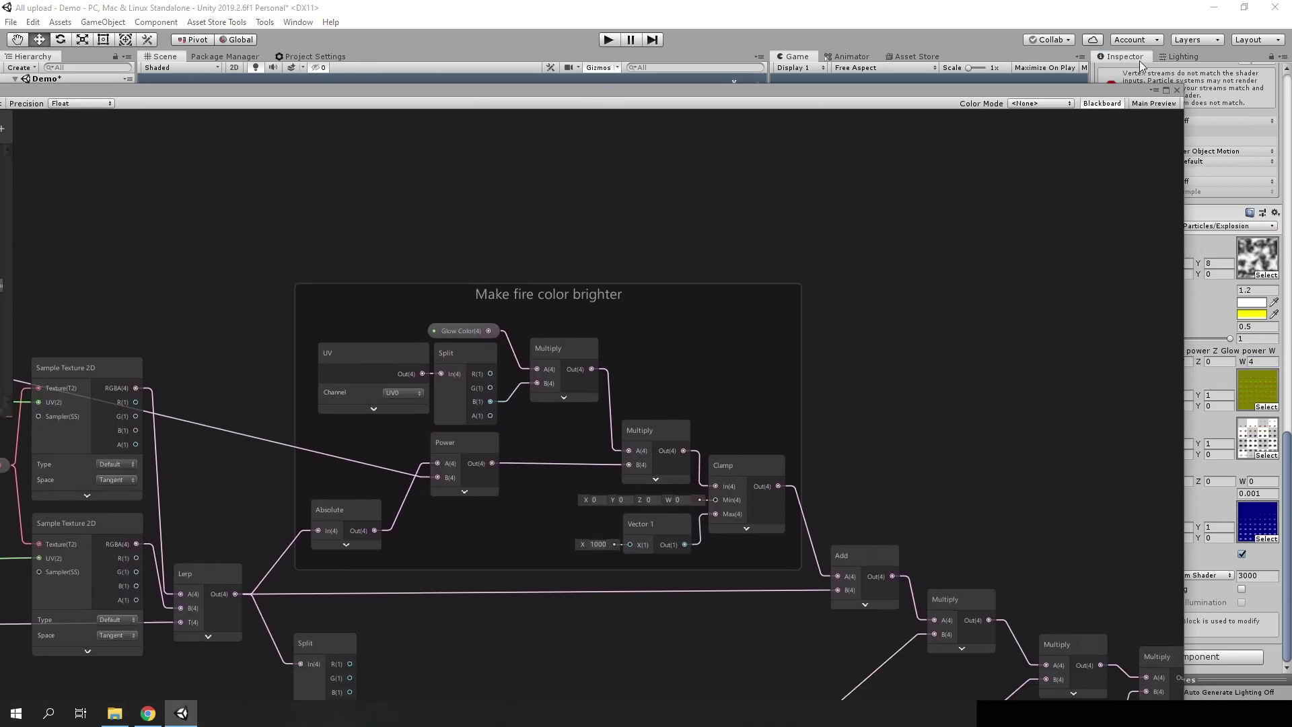
Maximize the shader graph and select the Vector 1 node feeding the clamp
left_click(1166, 90)
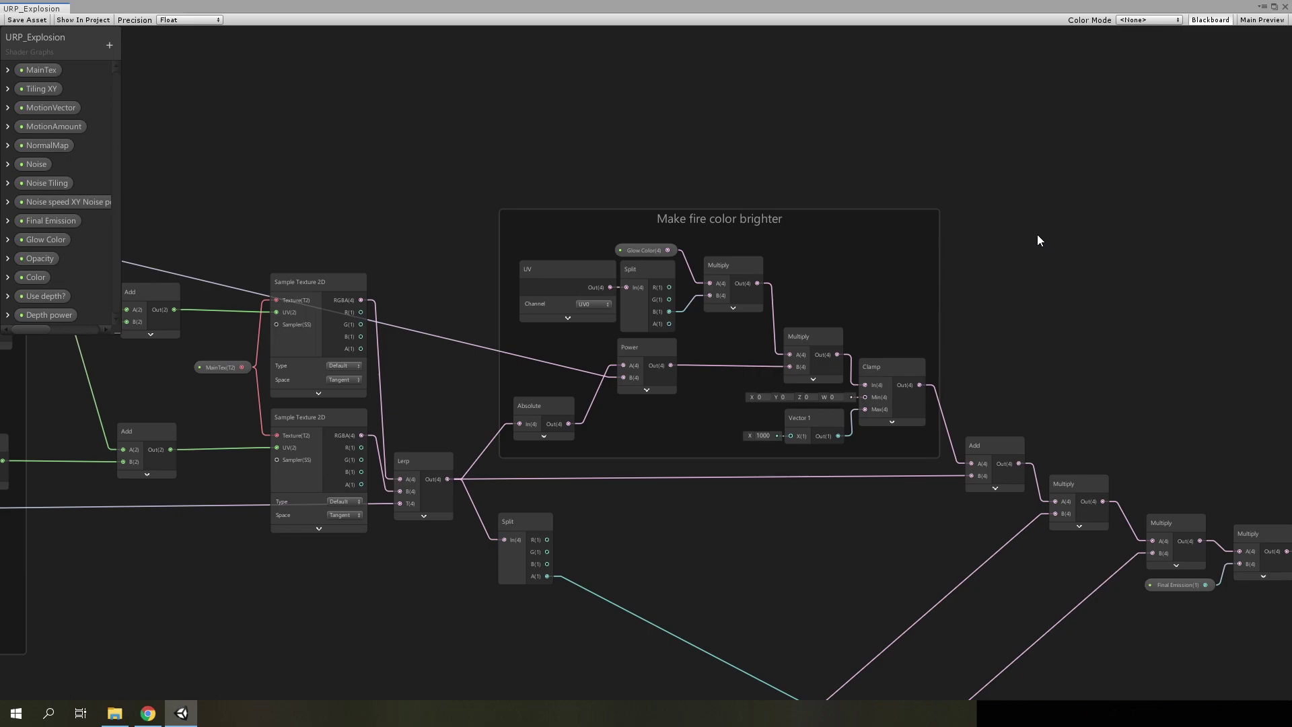
left_click(633, 381)
middle_click_drag(1051, 313, 981, 219)
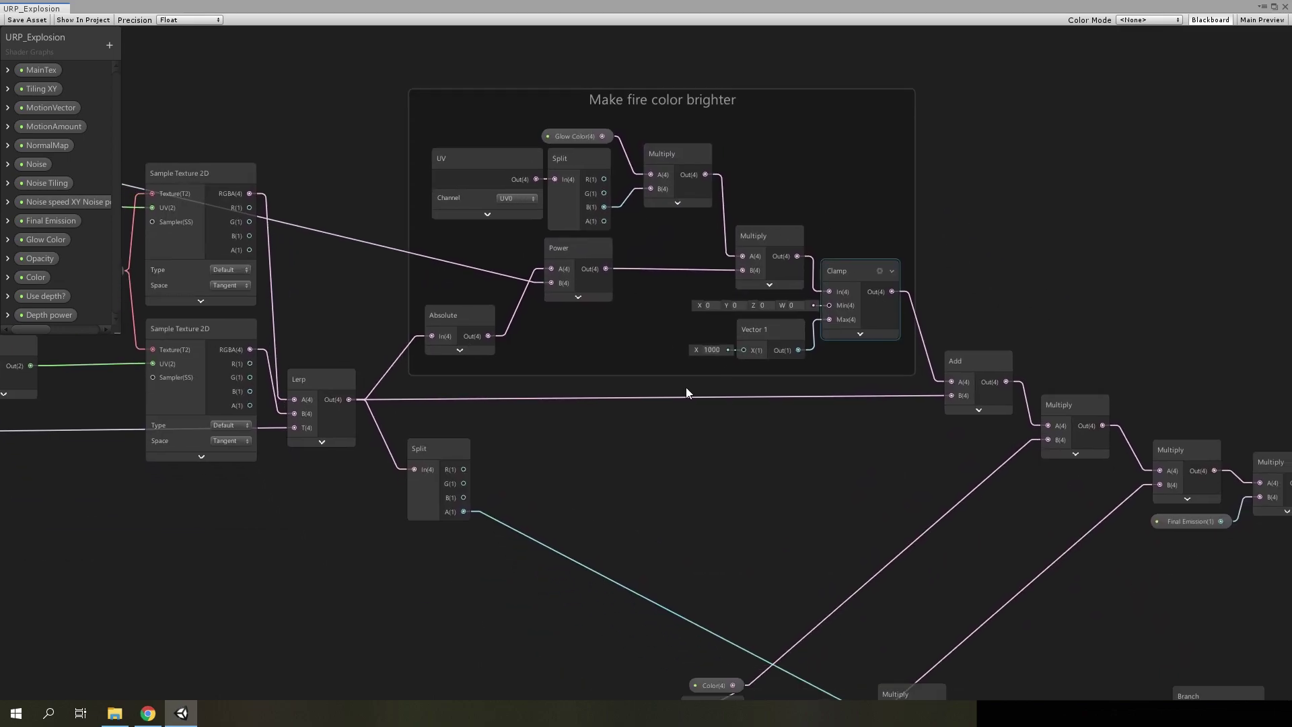
left_click(753, 330)
left_click_drag(775, 331, 770, 331)
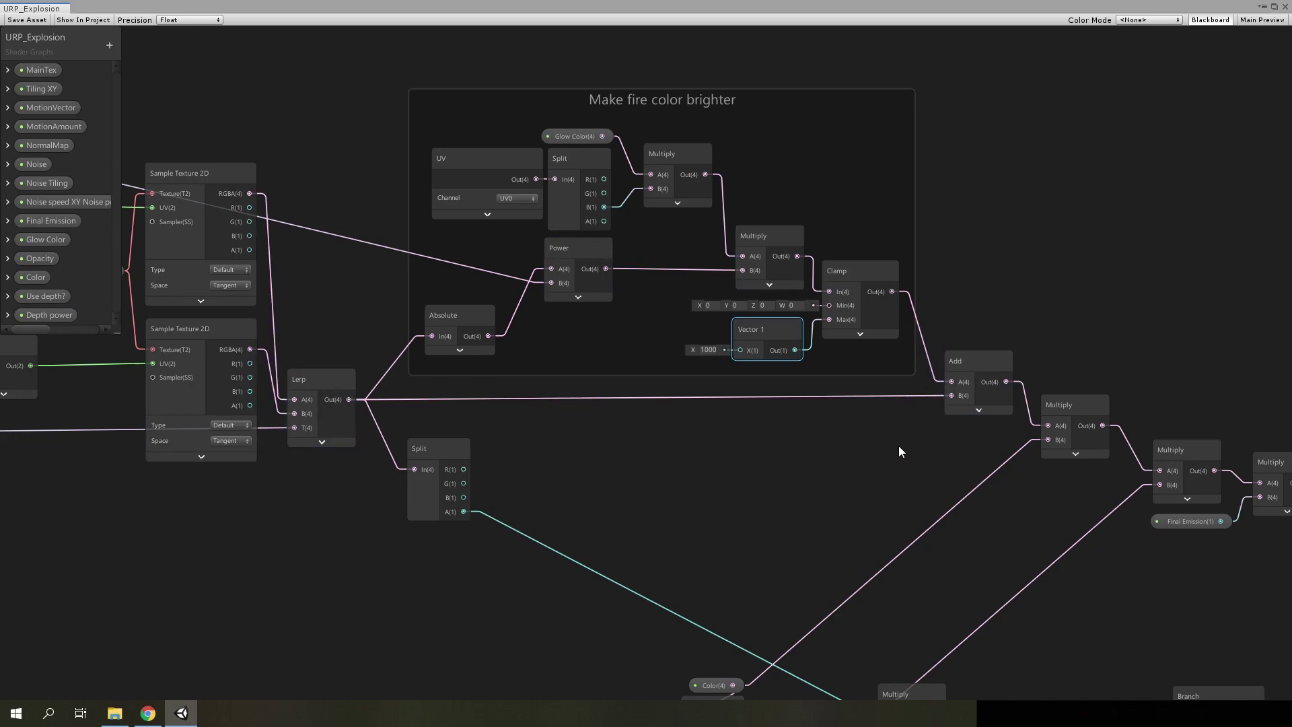
Zoom out to show the distortion, Sequence Motion and fire-colour groups together
scroll(895, 437, "up", 1)
mouse_move(893, 427)
middle_mouse_down()
mouse_move(662, 439)
mouse_move(1066, 521)
middle_mouse_up()
scroll(663, 439, "down", 2)
scroll(681, 443, "down", 2)
scroll(622, 564, "down", 2)
middle_click_drag(623, 560, 944, 486)
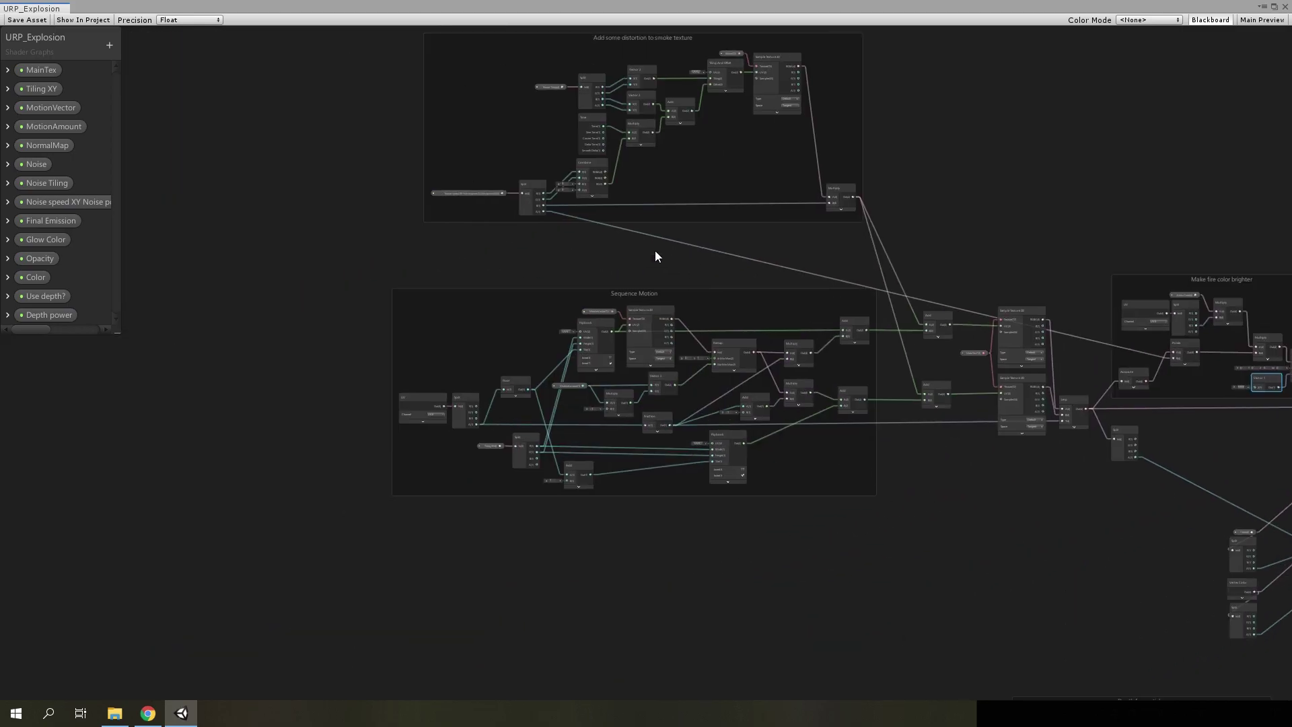
Pan across the Sequence Motion and Make fire color brighter groups
middle_click_drag(655, 251, 726, 334)
scroll(792, 389, "up", 3)
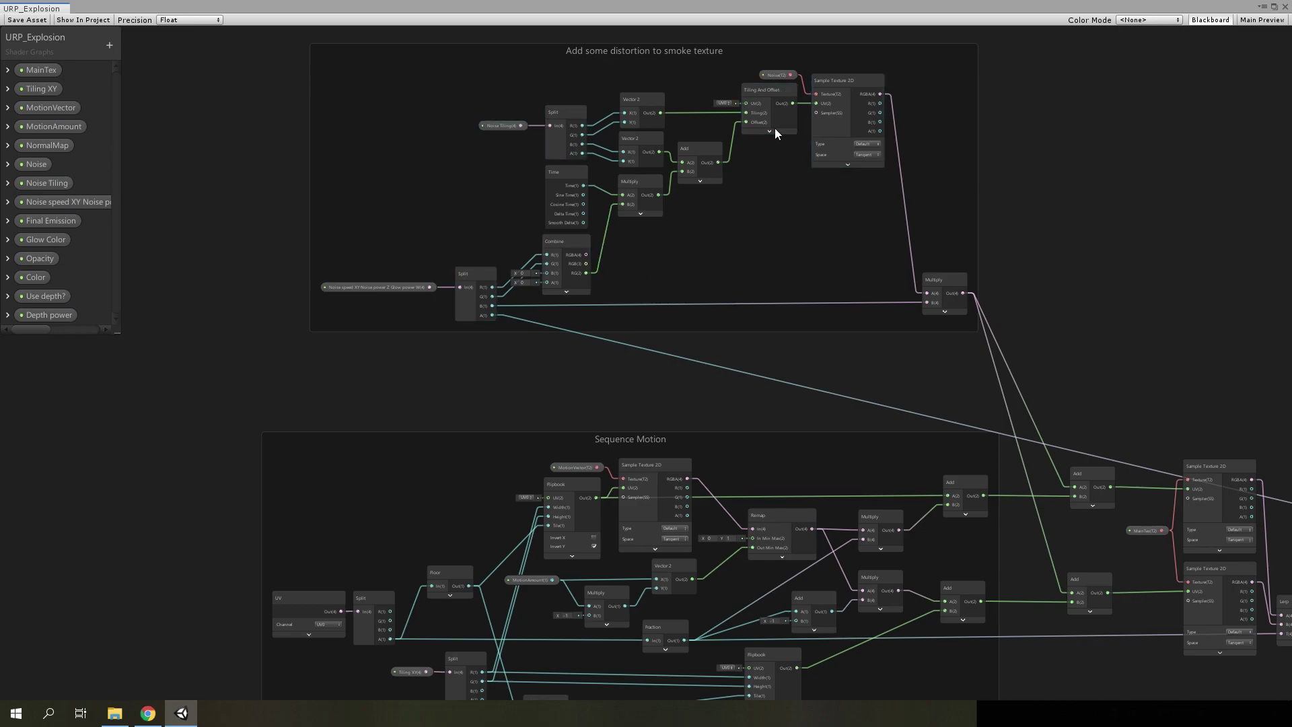
middle_click_drag(672, 402, 689, 130)
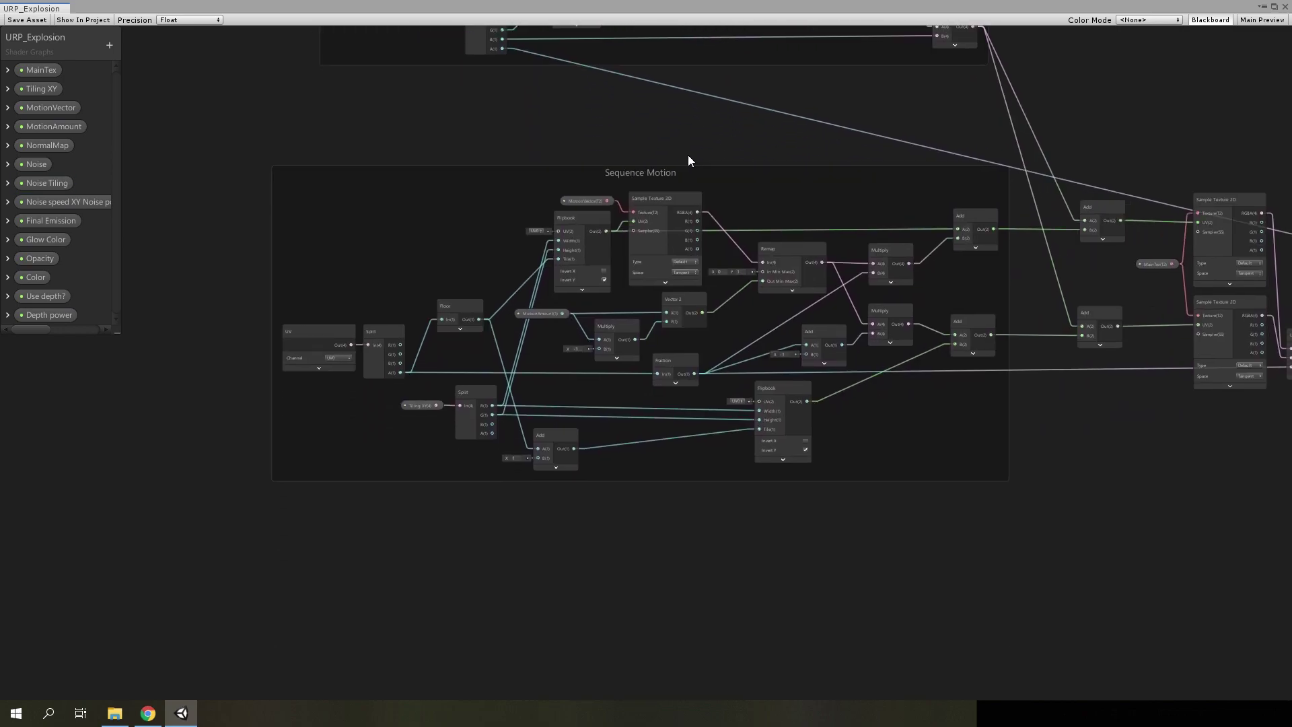
scroll(773, 294, "up", 3)
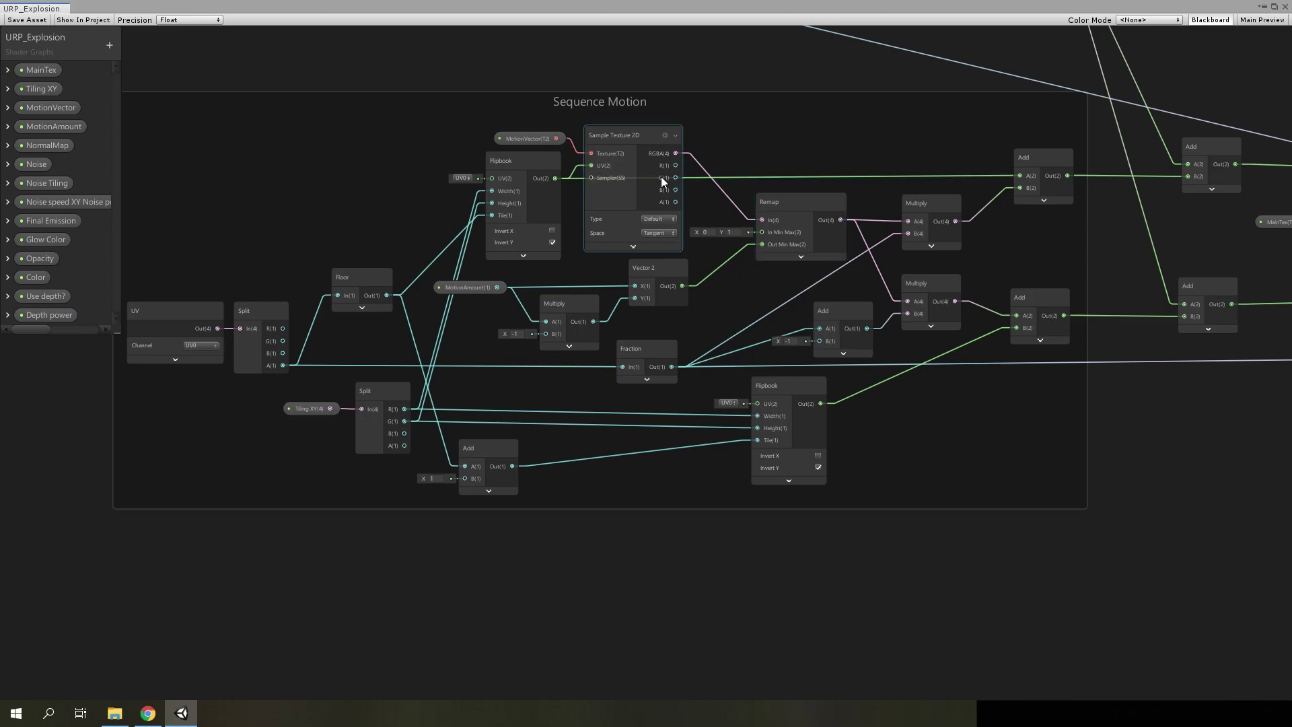
middle_click_drag(792, 175, 729, 206)
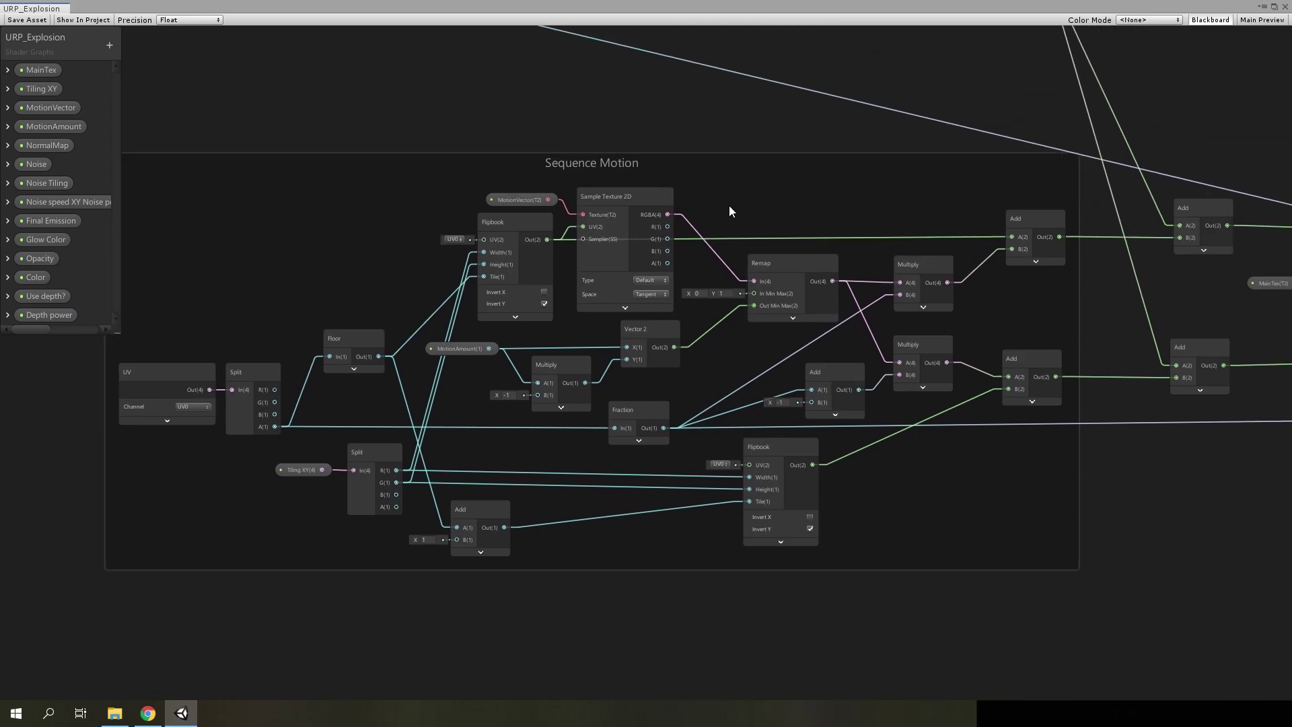
scroll(952, 385, "down", 1)
middle_click_drag(951, 385, 688, 455)
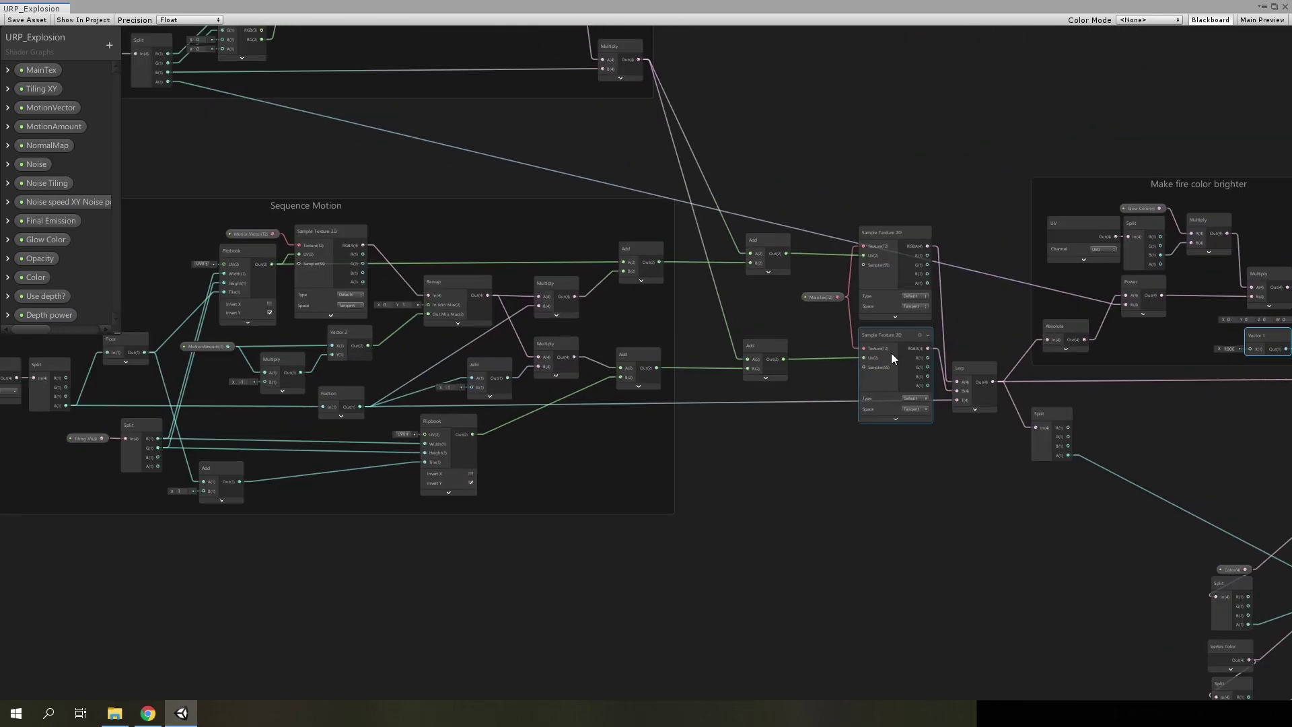
scroll(899, 268, "up", 2)
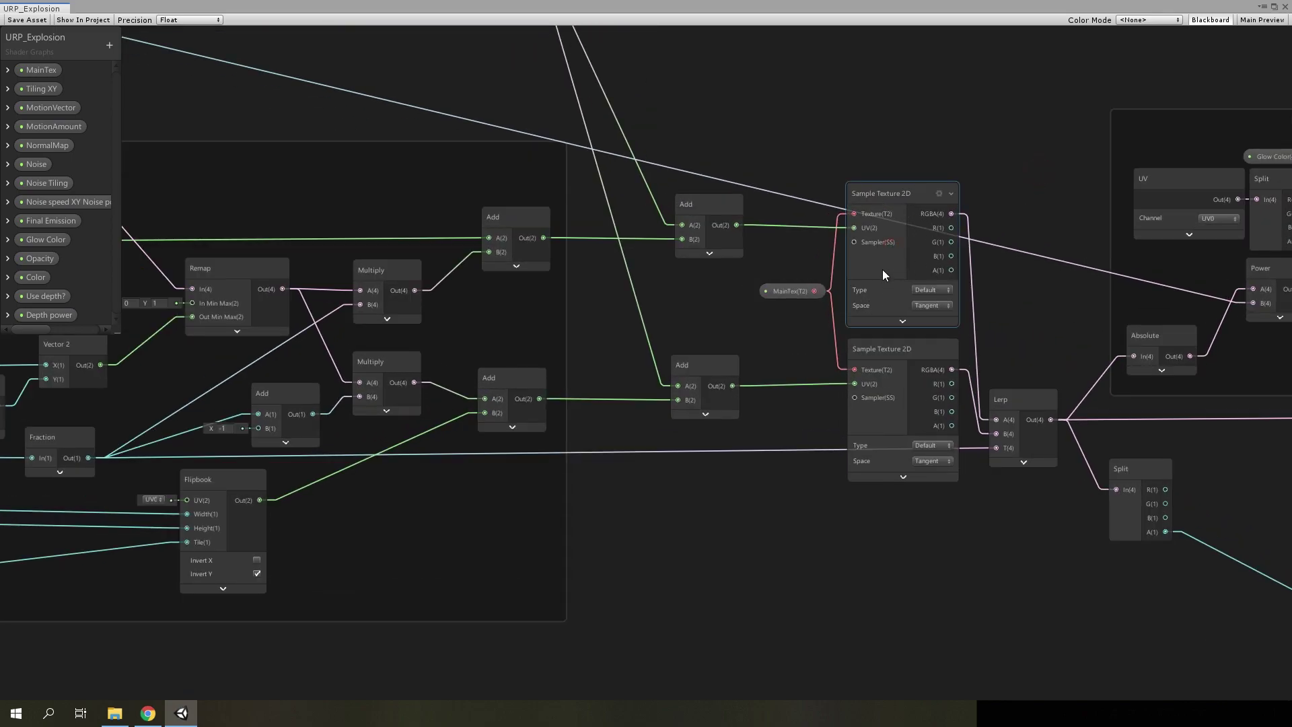
middle_click_drag(892, 268, 759, 239)
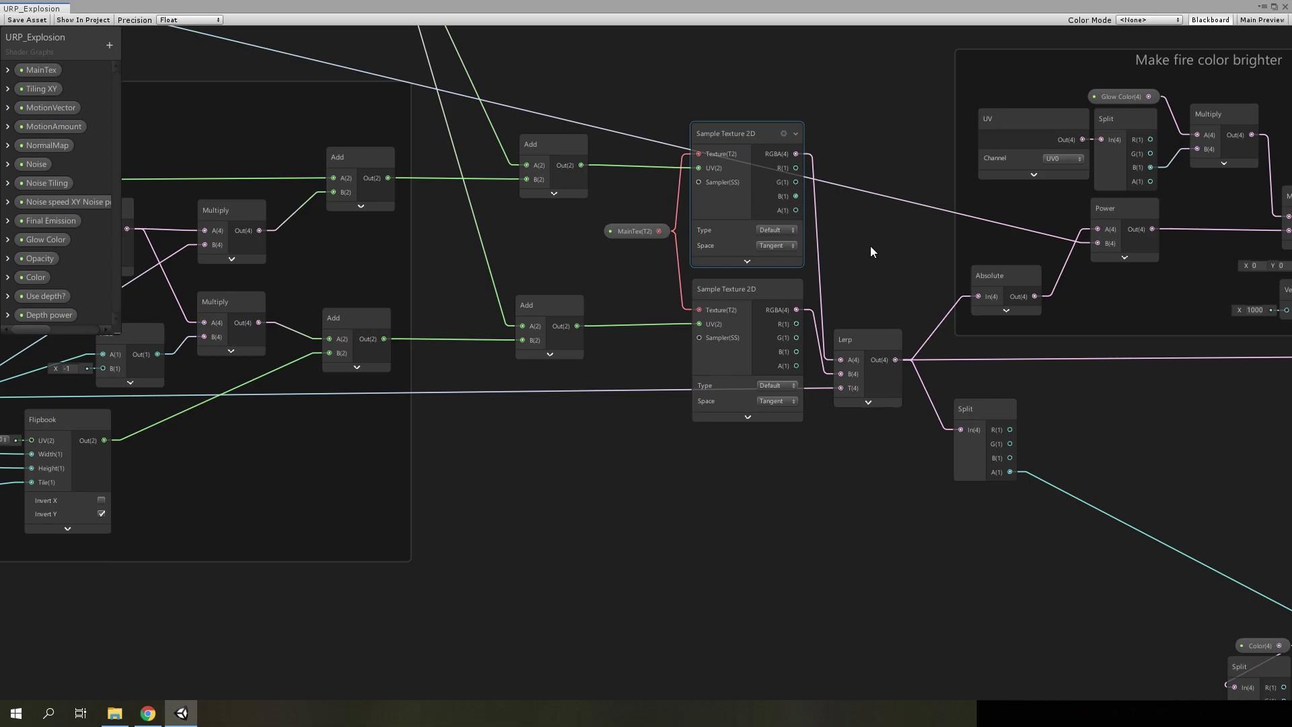
Deselect the Sample Texture 2D node and zoom into the Sequence Motion flipbook nodes
left_click(881, 291)
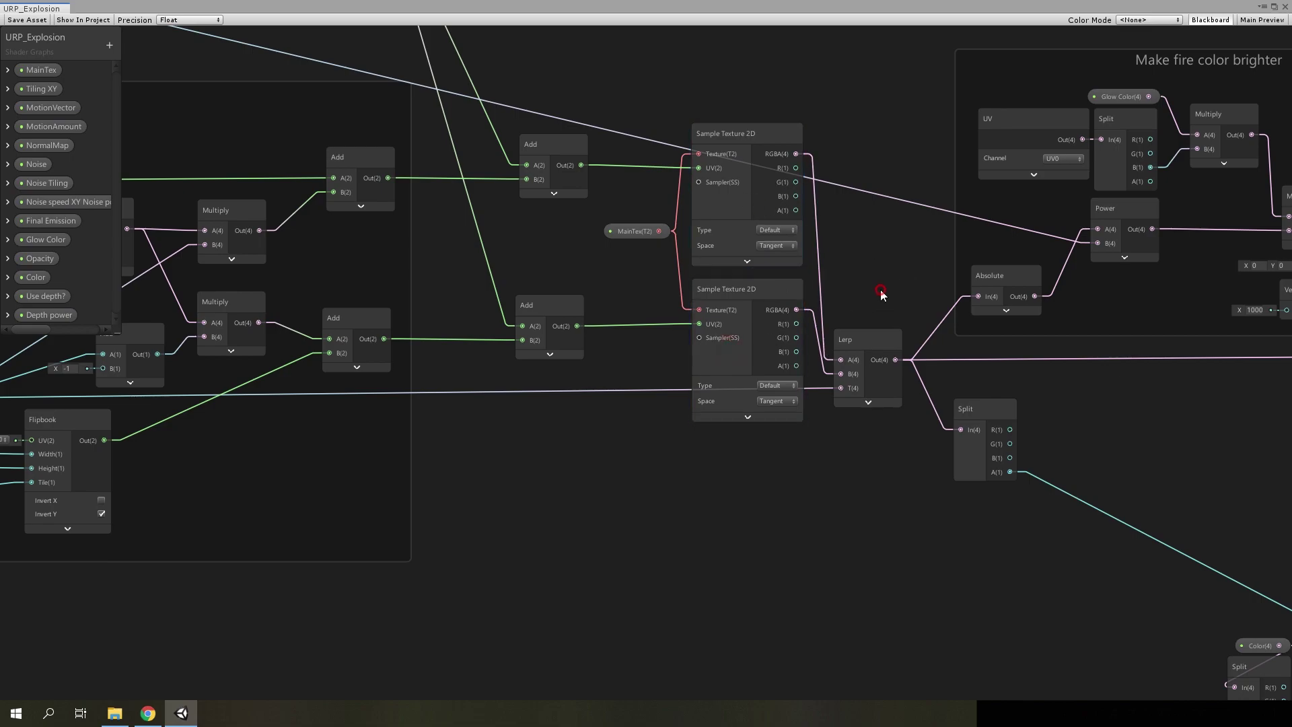
scroll(514, 471, "down", 2)
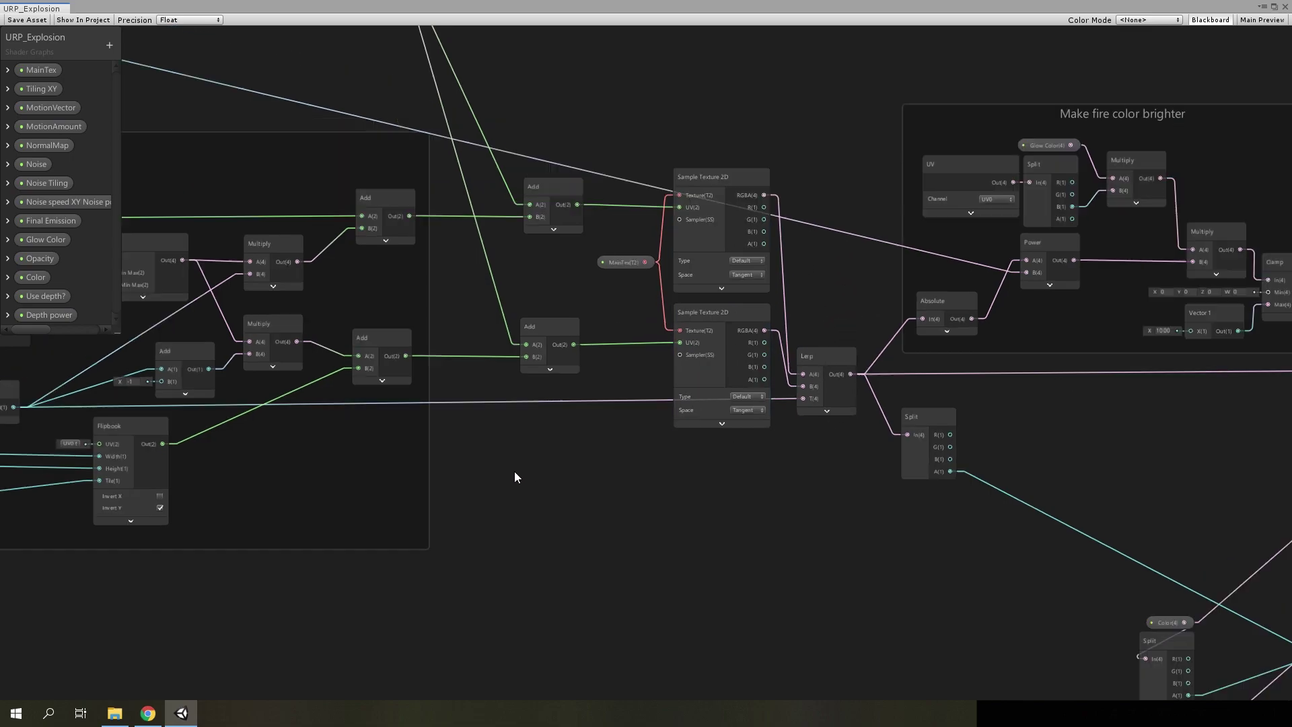
middle_click_drag(514, 471, 910, 470)
scroll(691, 439, "up", 1)
scroll(685, 342, "up", 1)
scroll(685, 342, "up", 1)
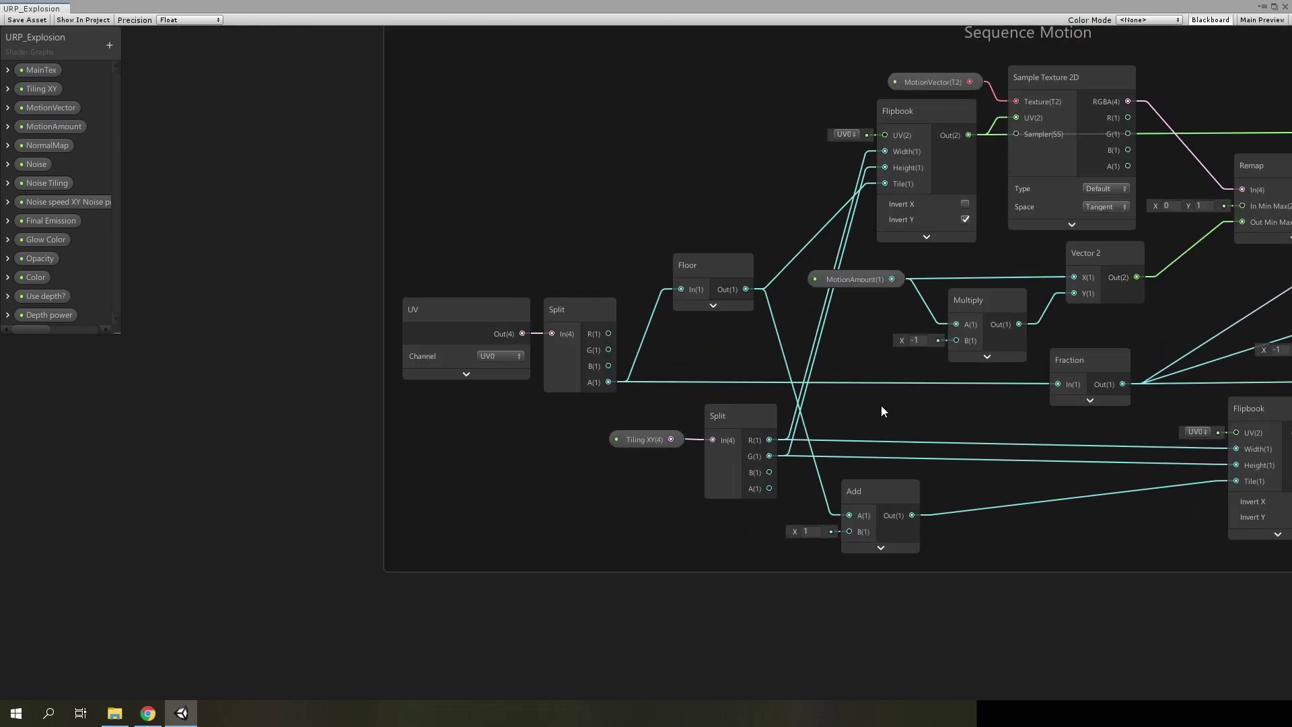
scroll(954, 343, "up", 2)
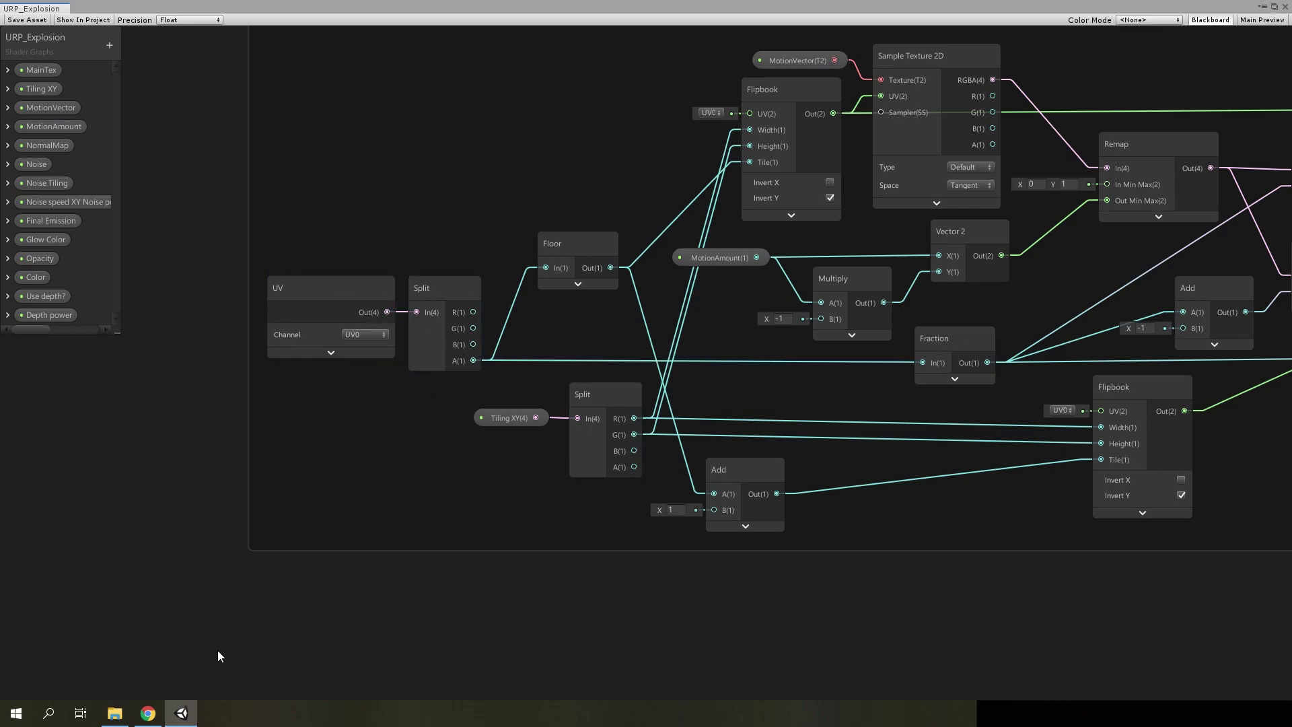
Switch to Chrome's first Shader Forge tab showing the Frac node reference
left_click(148, 713)
left_click(241, 8)
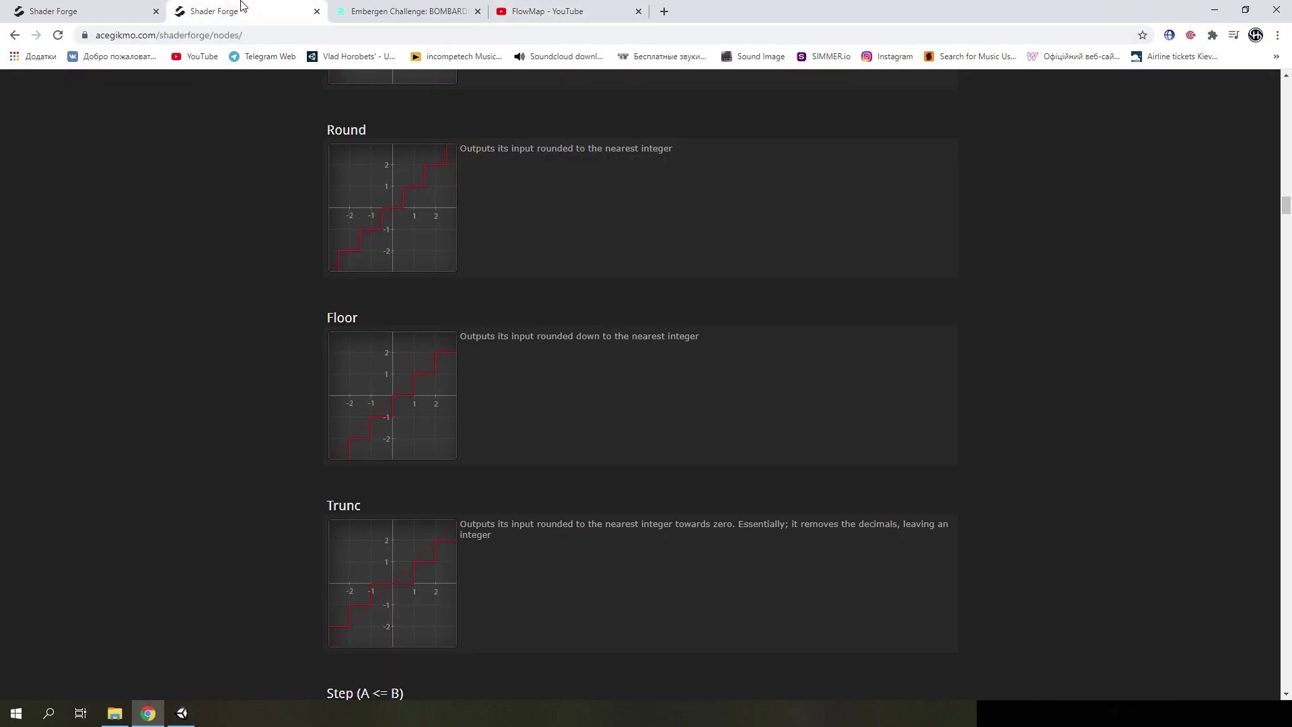
key("ctrl+shift+Tab")
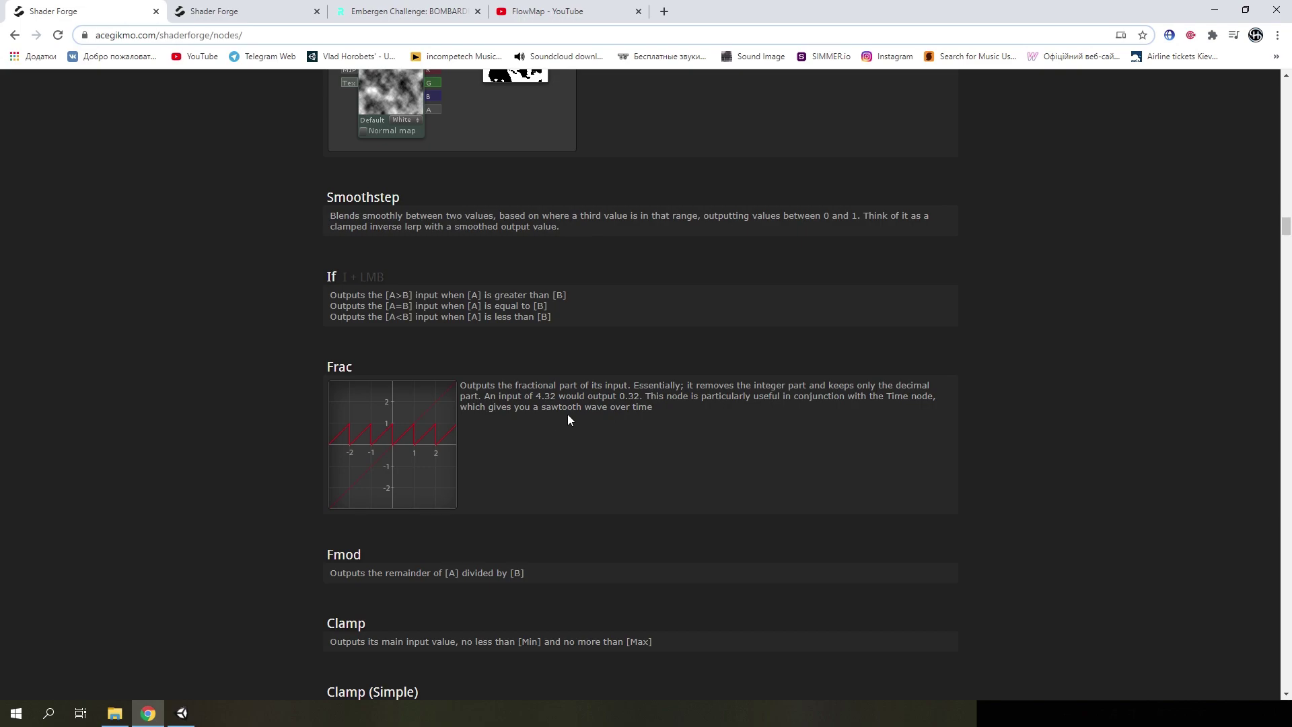
Back in Unity, frame the Sequence Motion group's UV, Split, Floor and Fraction nodes
left_click(195, 712)
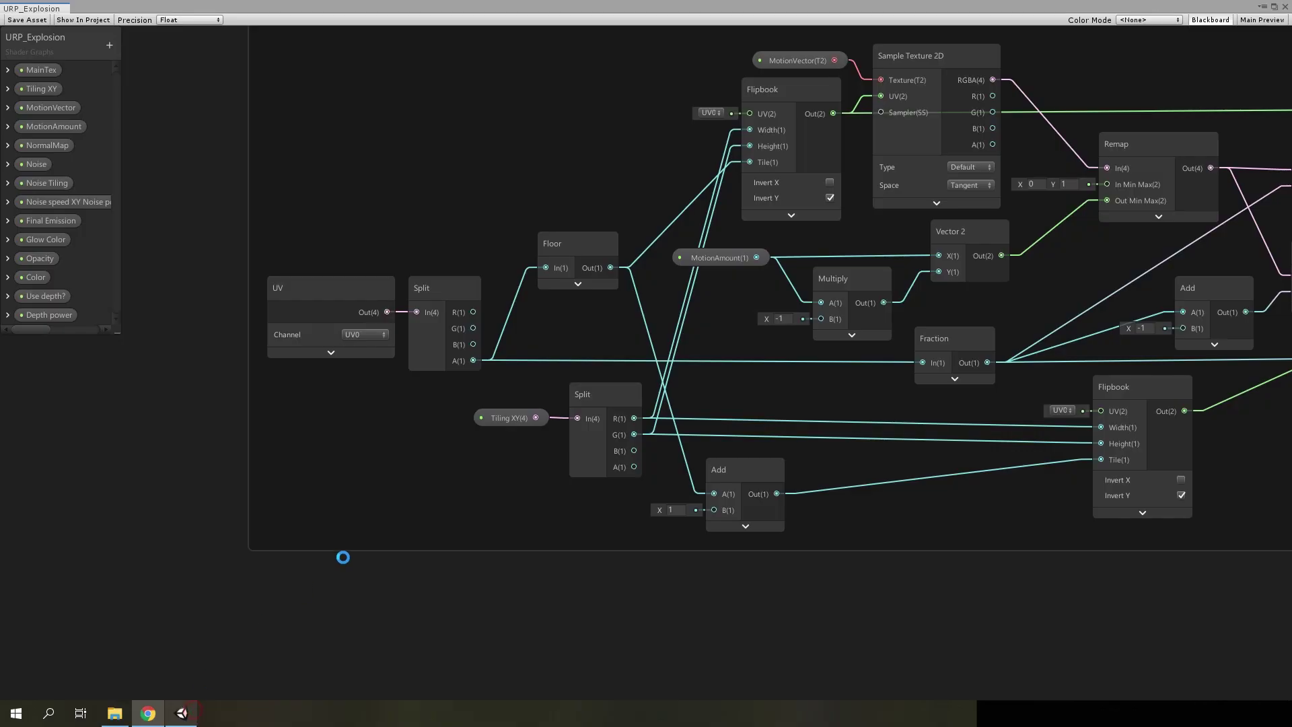
middle_click_drag(981, 412, 735, 447)
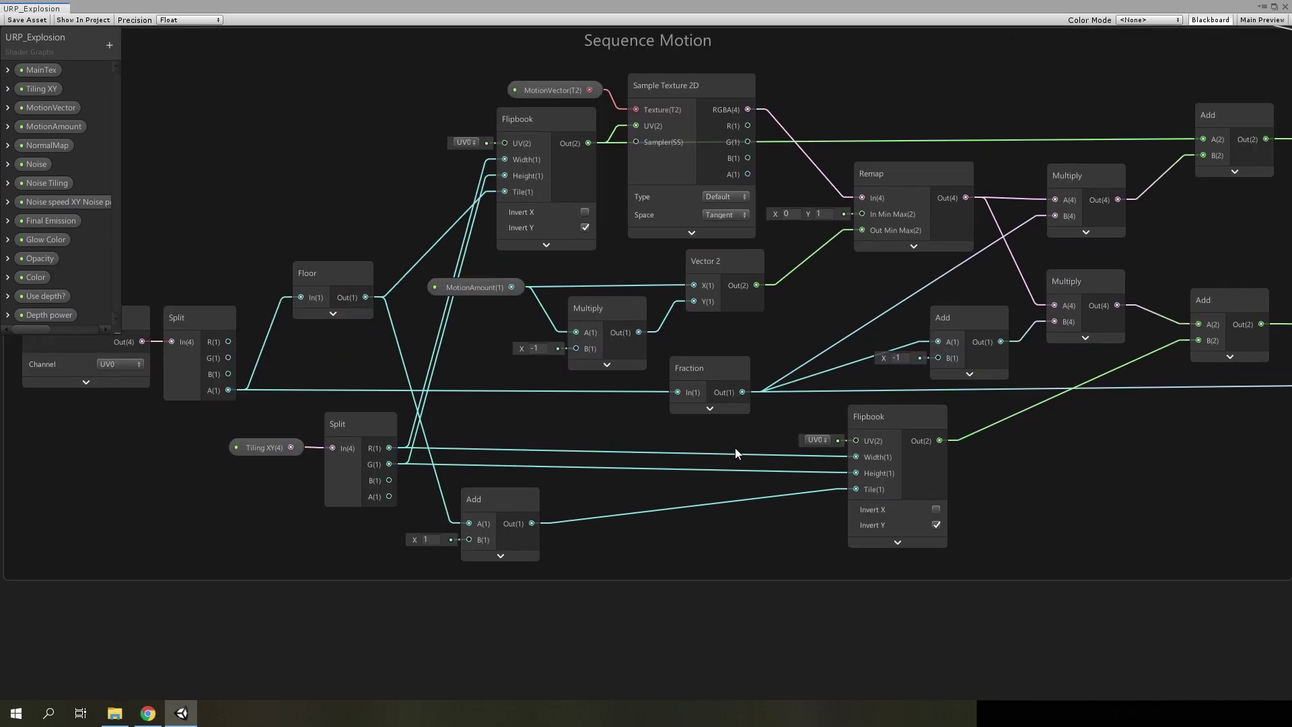
middle_click_drag(328, 399, 564, 374)
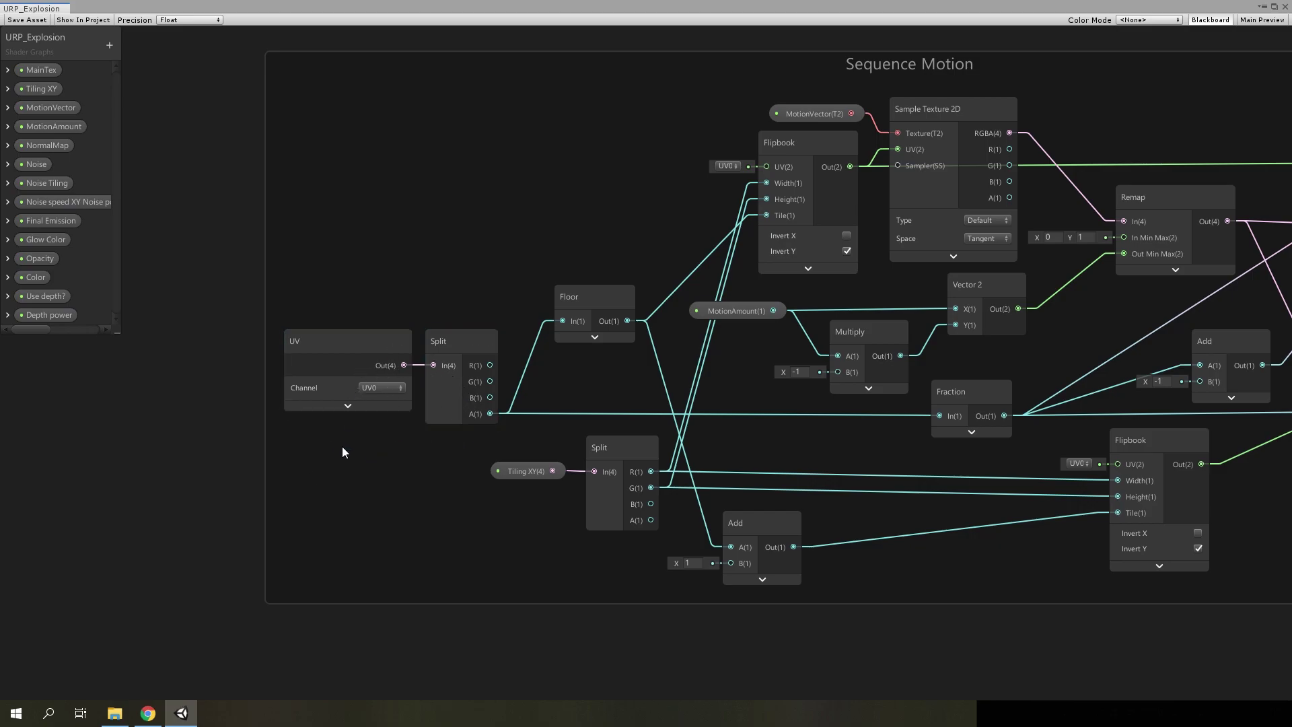
double_click(618, 7)
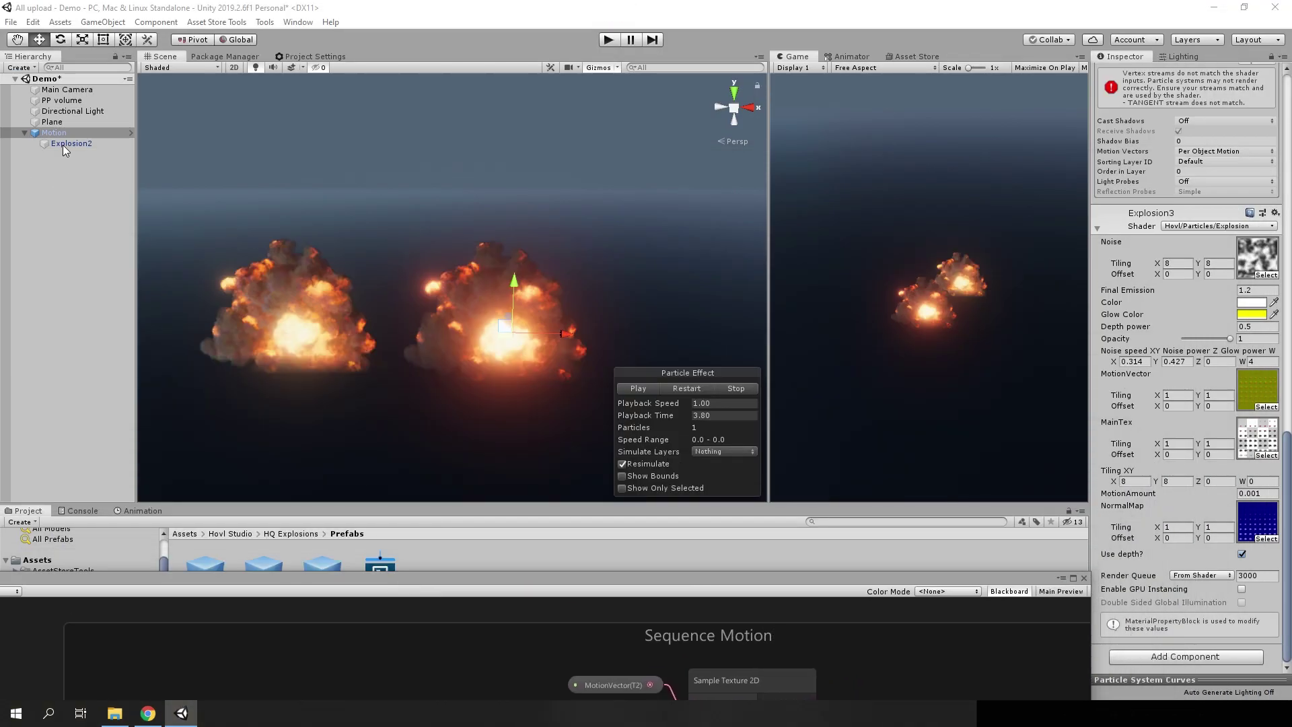
scroll(1183, 340, "up", 10)
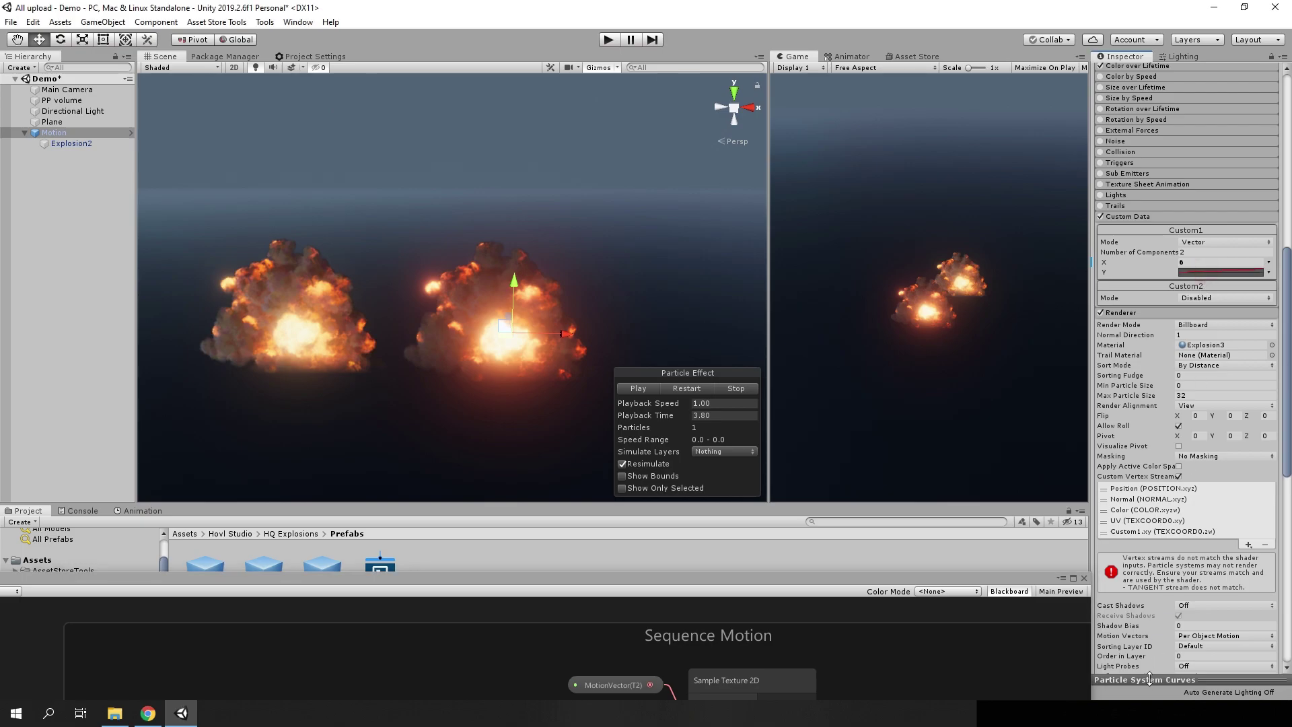
left_click_drag(1147, 681, 1110, 515)
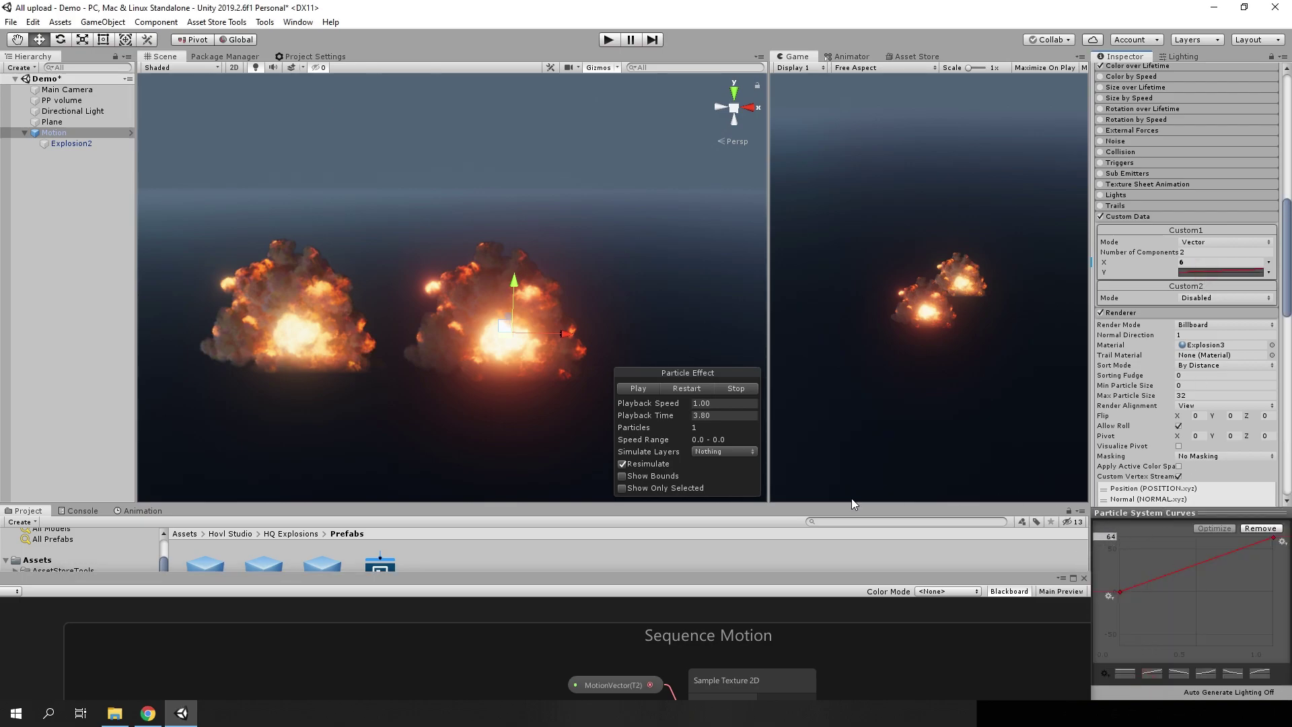
left_click_drag(679, 595, 704, 144)
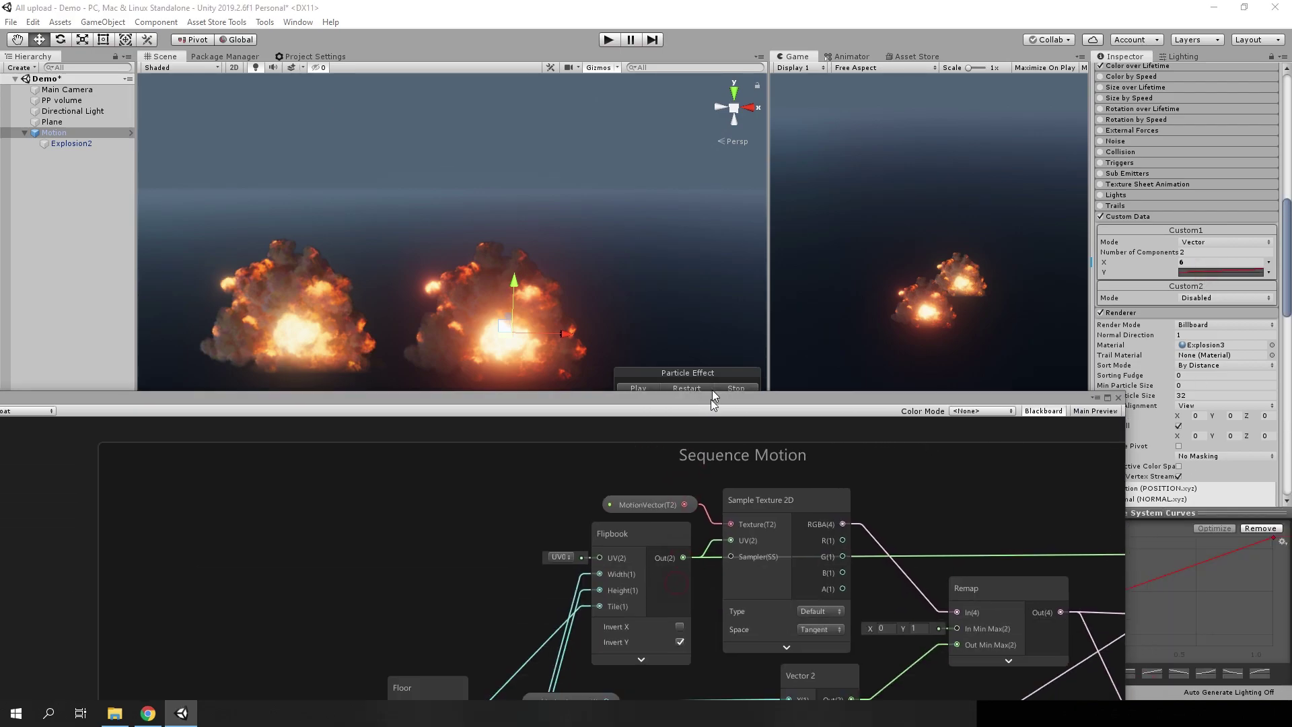
left_click(1101, 140)
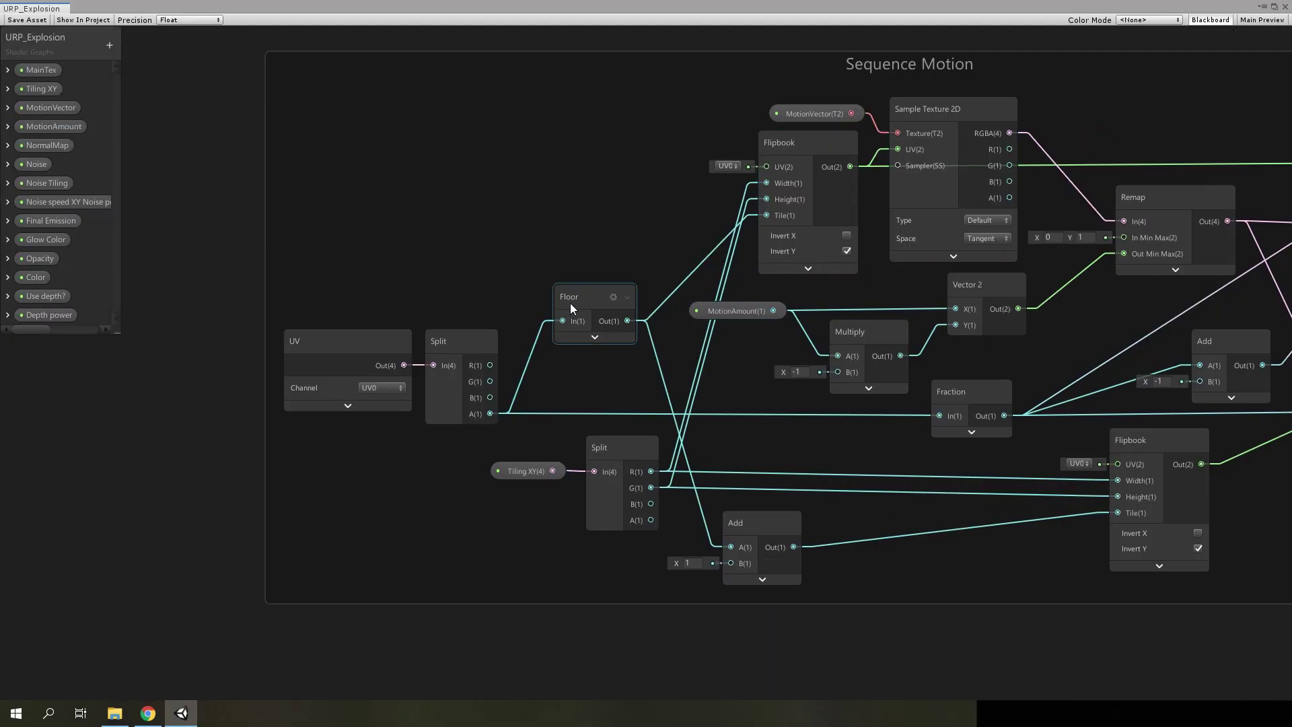
Read the Floor node entry in Chrome's Shader Forge tab, then return to Unity
left_click(148, 714)
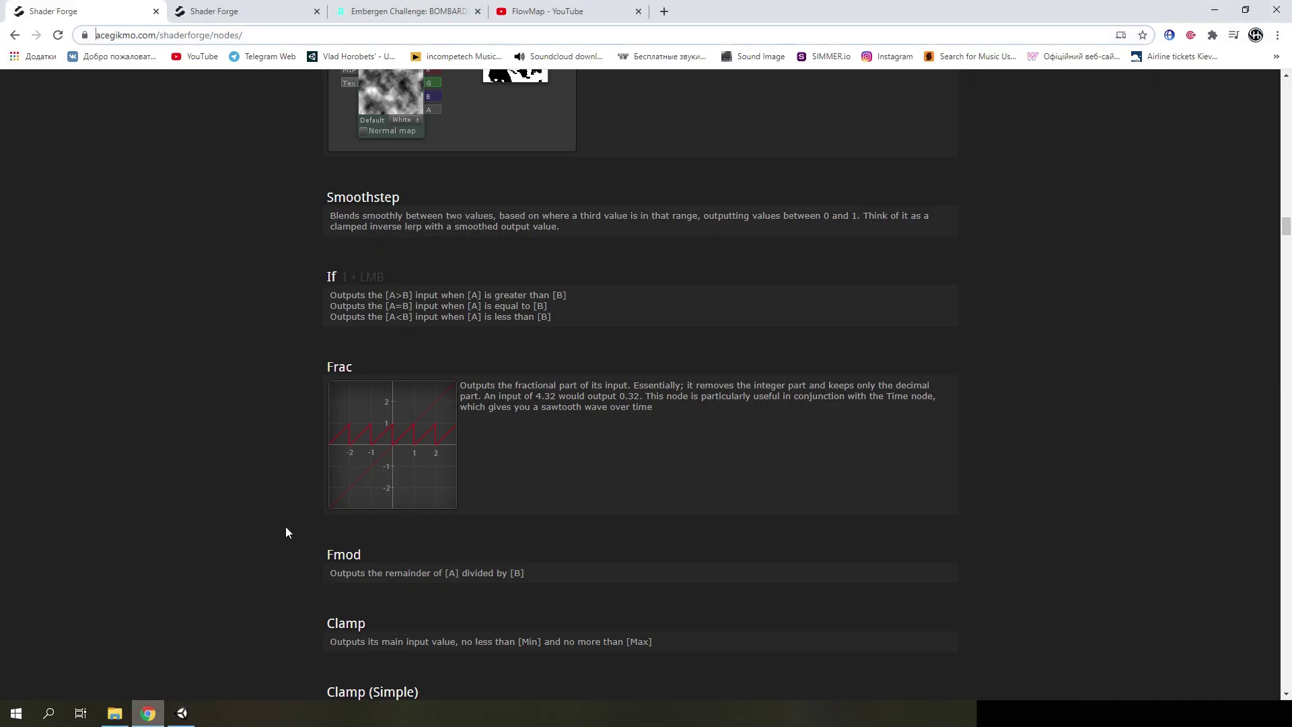
left_click(239, 9)
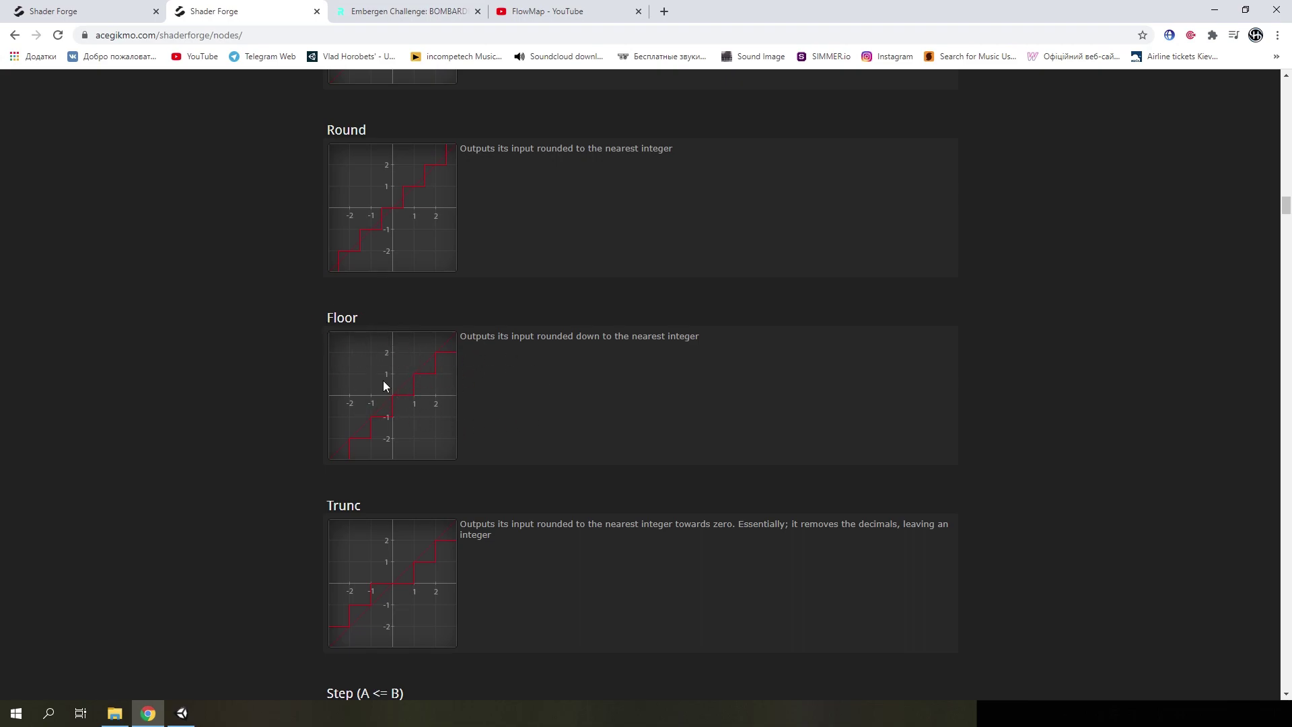
scroll(456, 417, "up", 2)
scroll(444, 423, "down", 2)
left_click(182, 713)
scroll(772, 471, "down", 1)
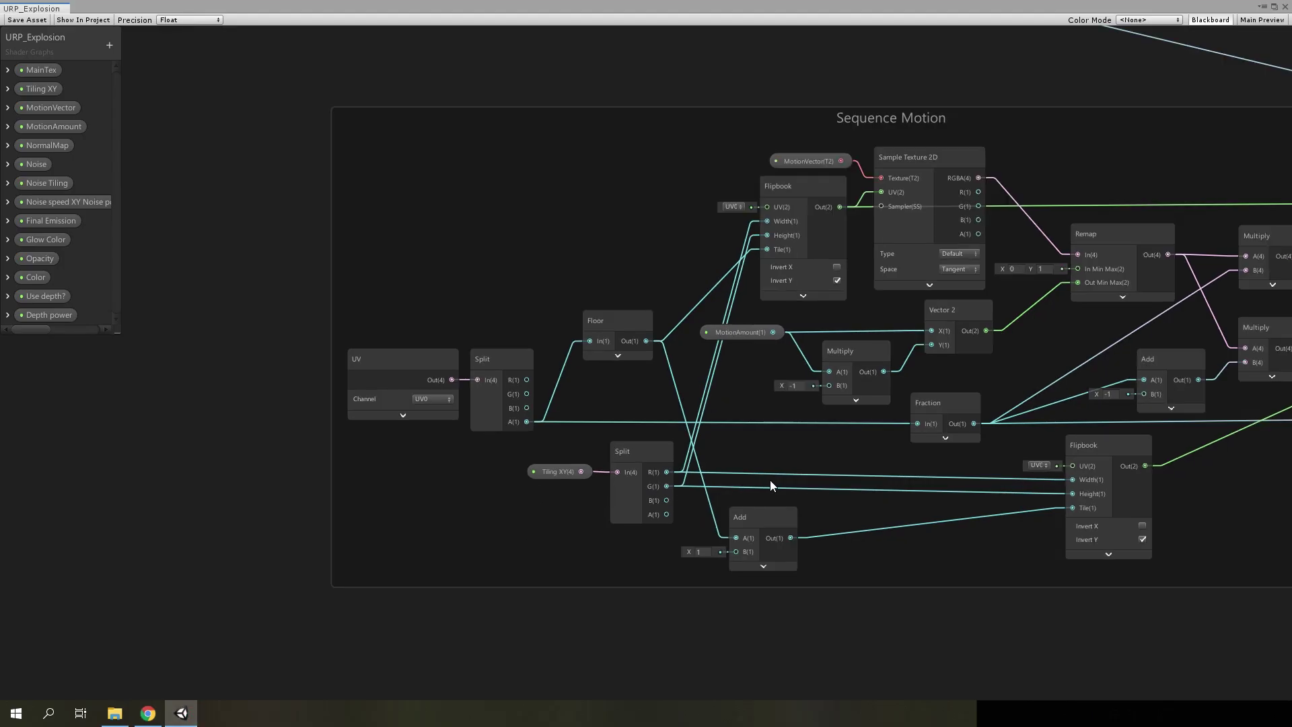
middle_click_drag(789, 456, 735, 496)
scroll(639, 384, "up", 1)
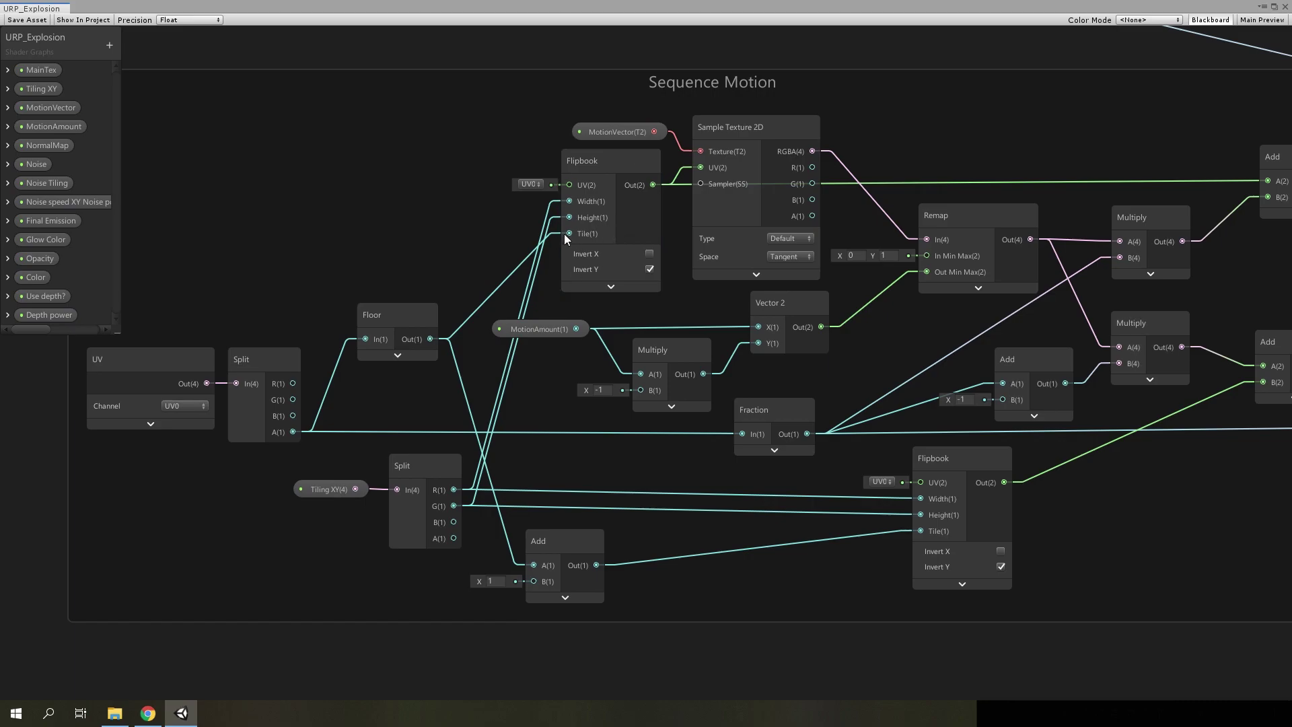
middle_click_drag(509, 287, 594, 281)
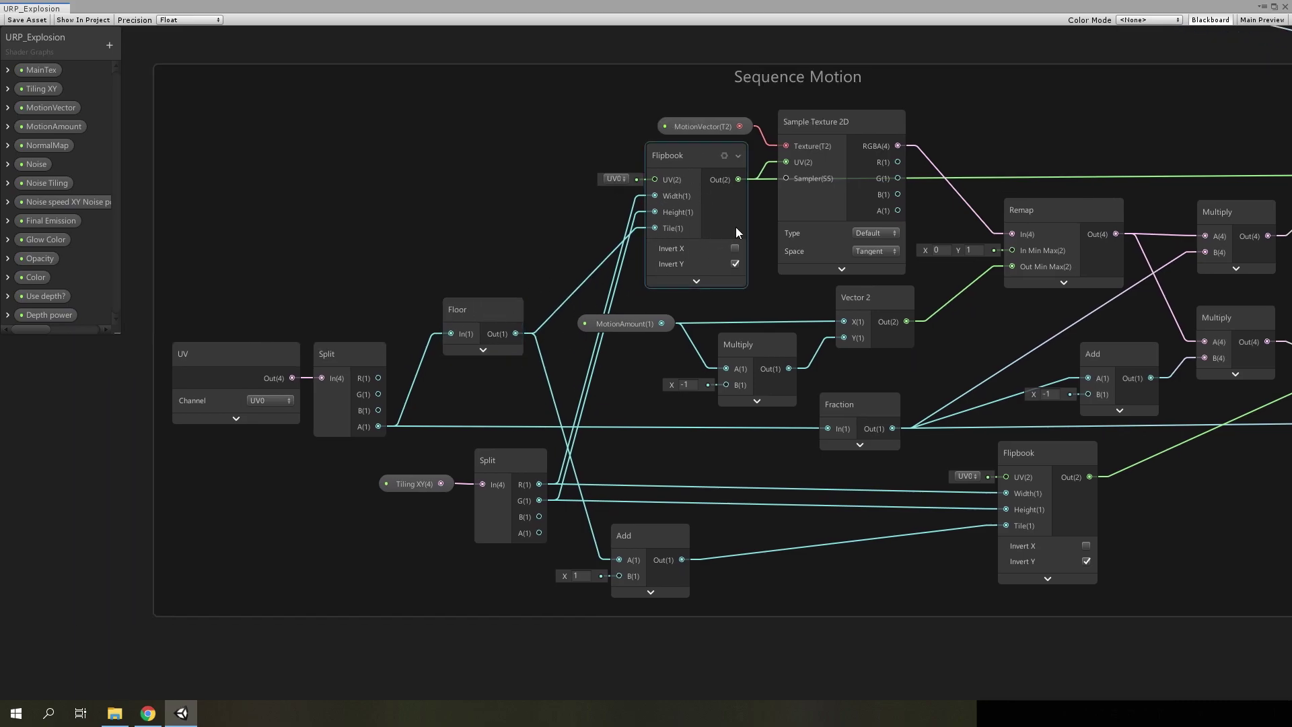
middle_click_drag(642, 418, 608, 255)
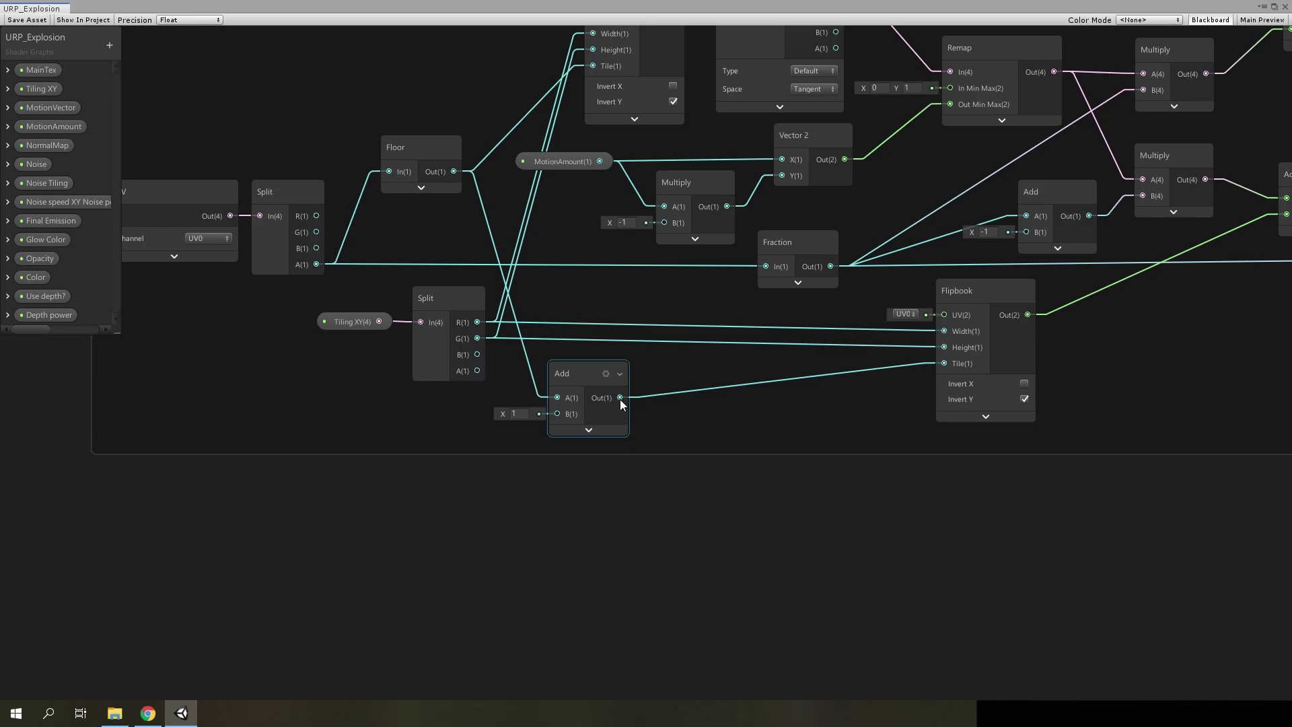
scroll(1140, 378, "down", 2)
scroll(1140, 378, "down", 2)
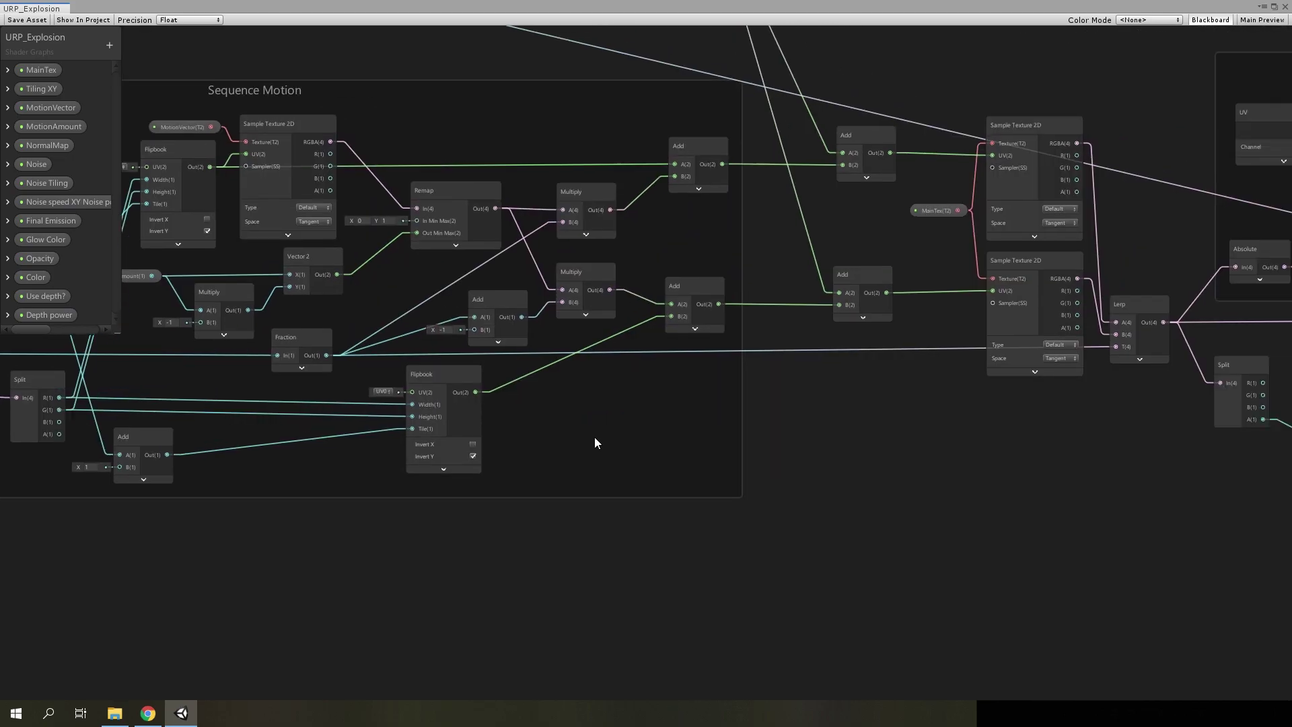
middle_click_drag(595, 437, 705, 515)
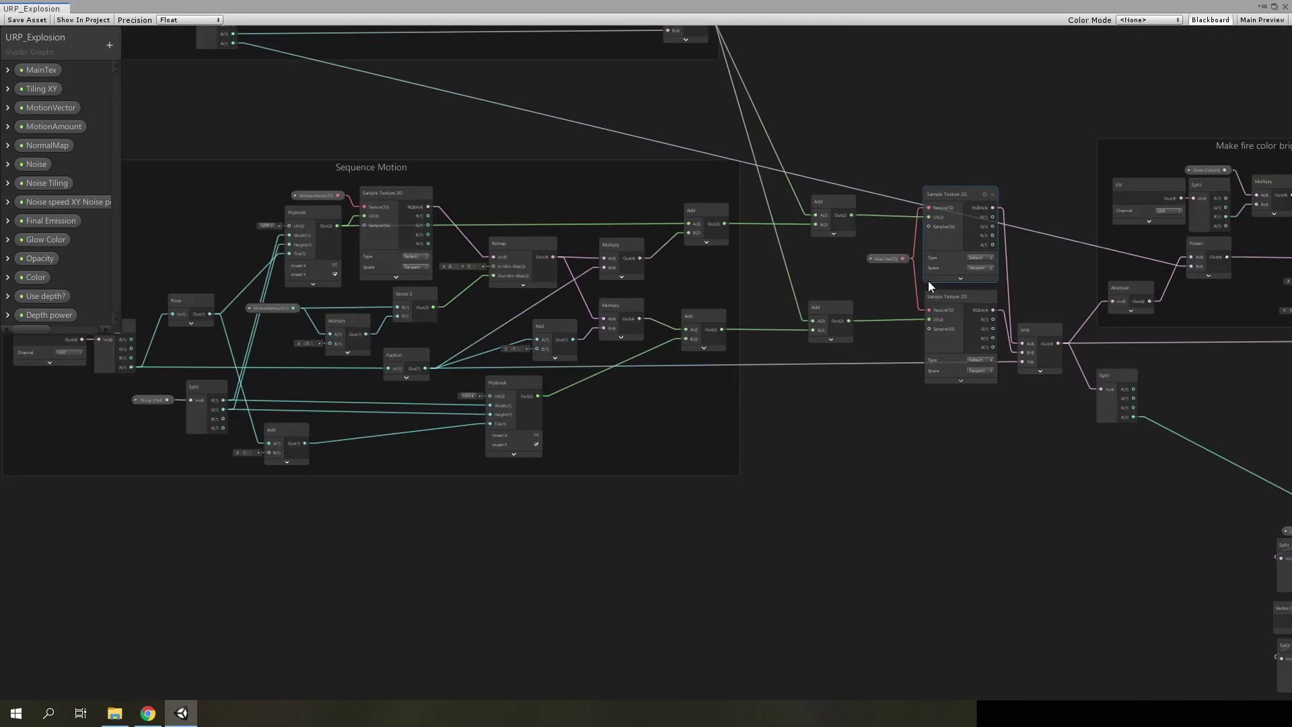
middle_click_drag(615, 417, 725, 427)
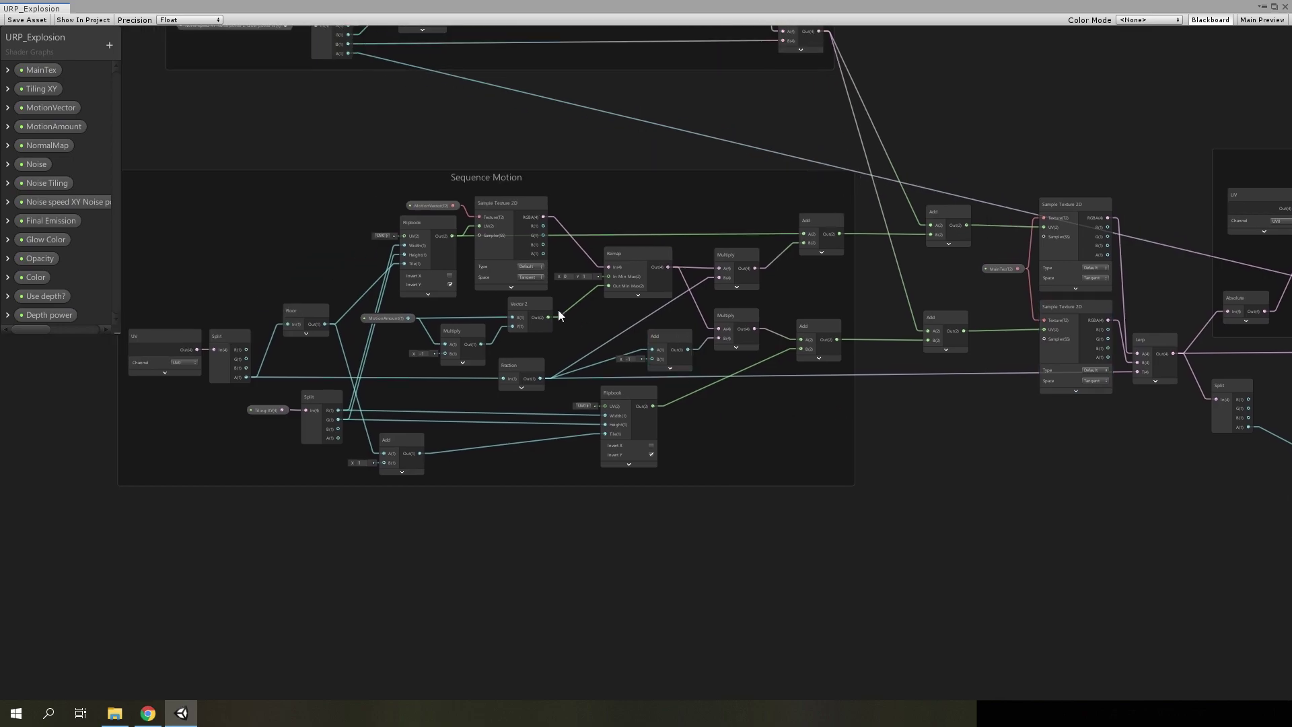
scroll(557, 310, "up", 3)
scroll(869, 420, "down", 3)
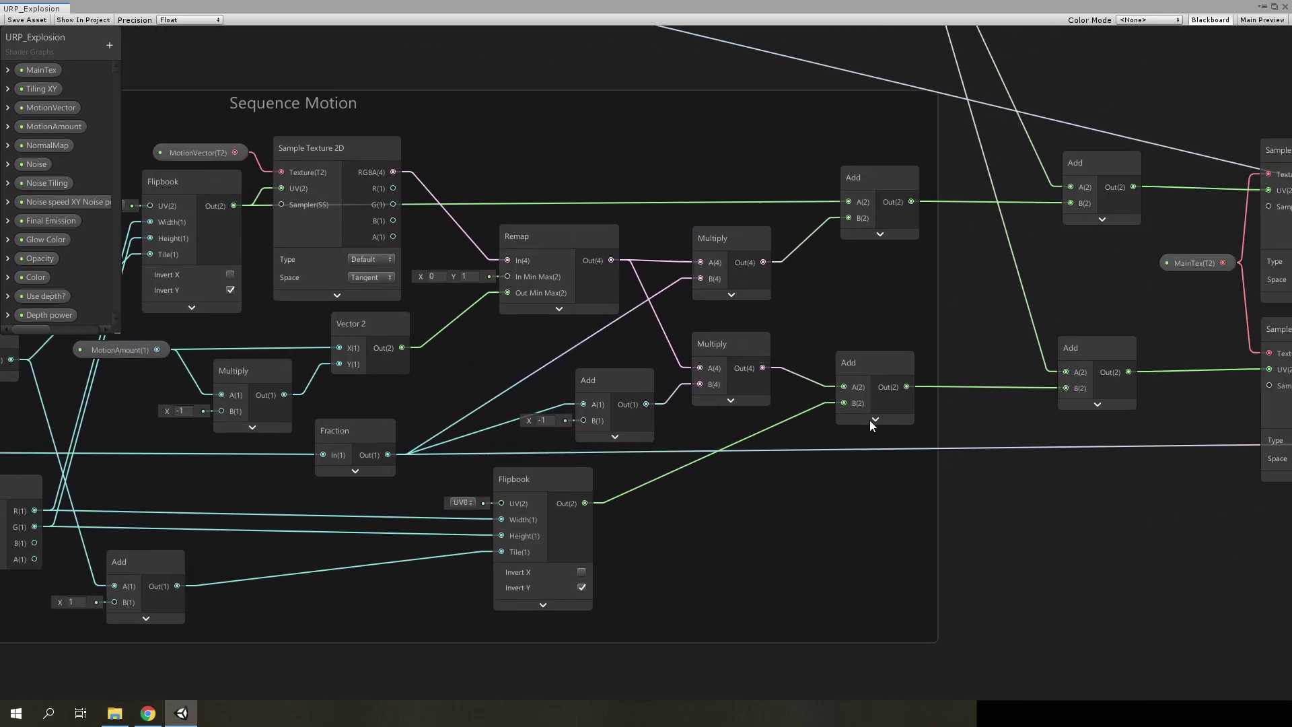
scroll(642, 406, "down", 2)
scroll(532, 411, "up", 3)
scroll(1007, 409, "down", 3)
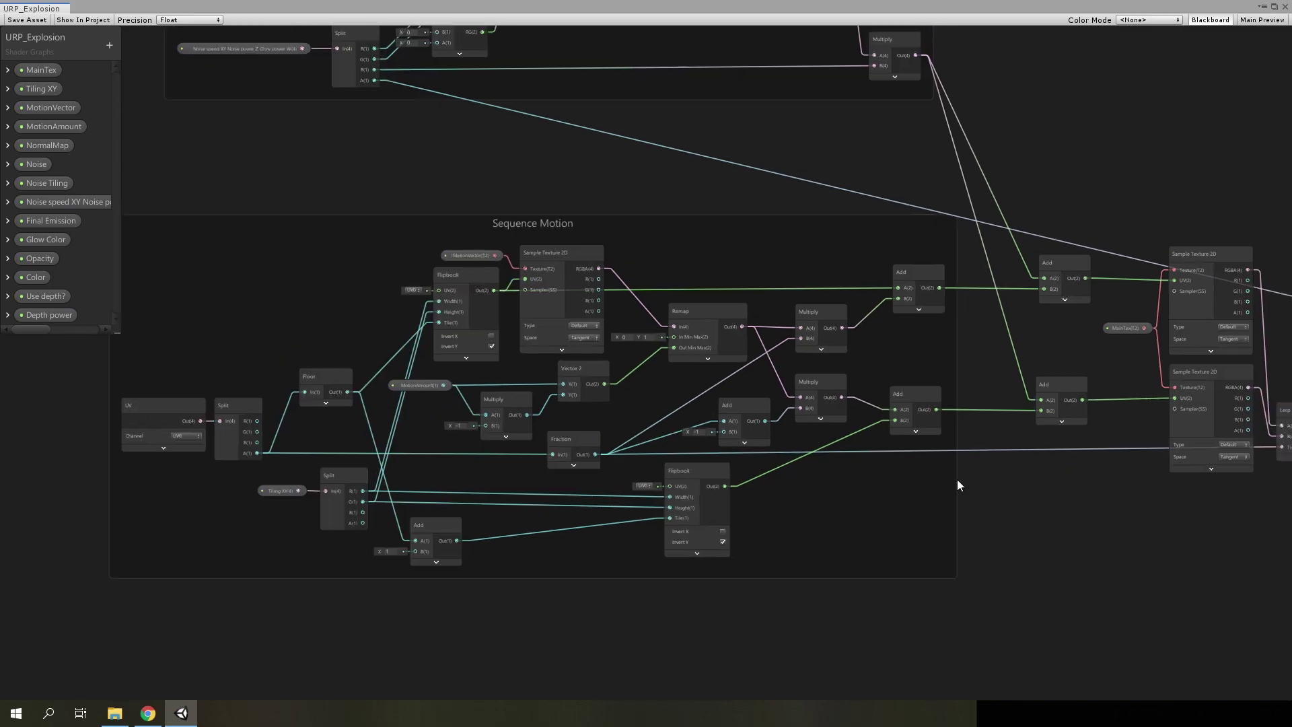
middle_click_drag(957, 479, 673, 467)
middle_click_drag(556, 345, 821, 257)
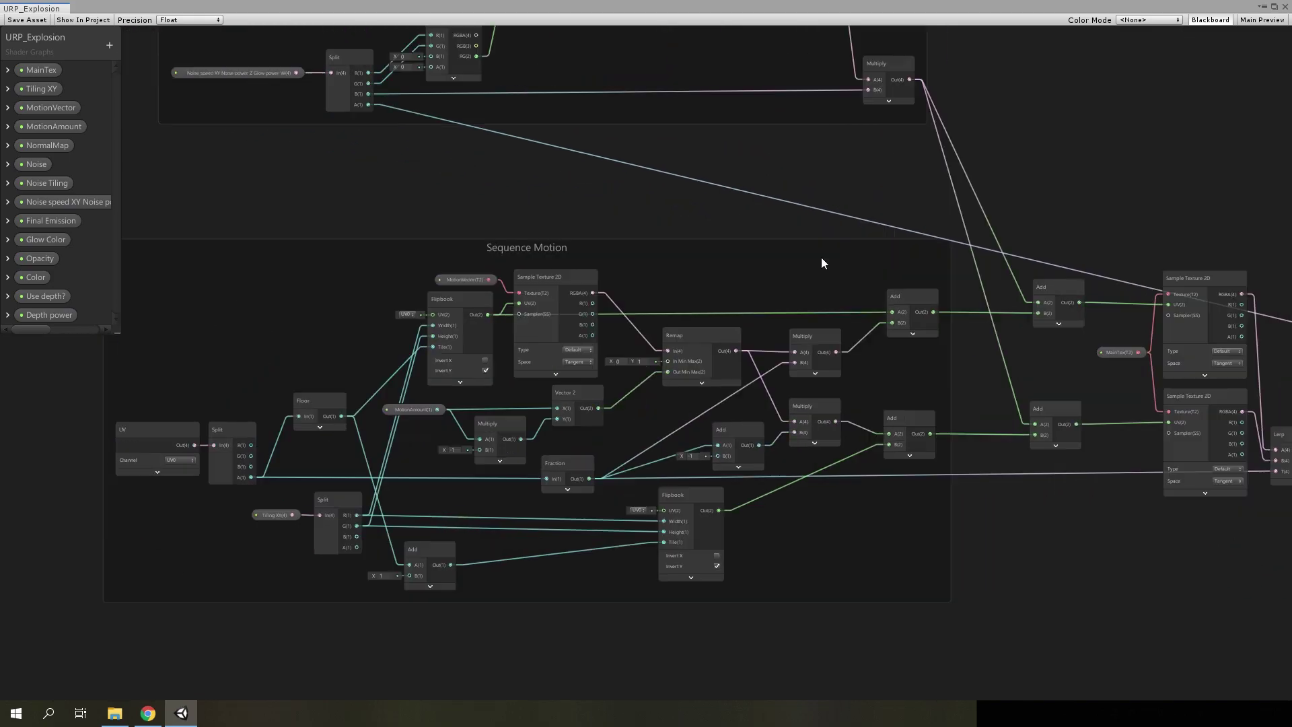
scroll(636, 281, "up", 2)
scroll(552, 272, "up", 1)
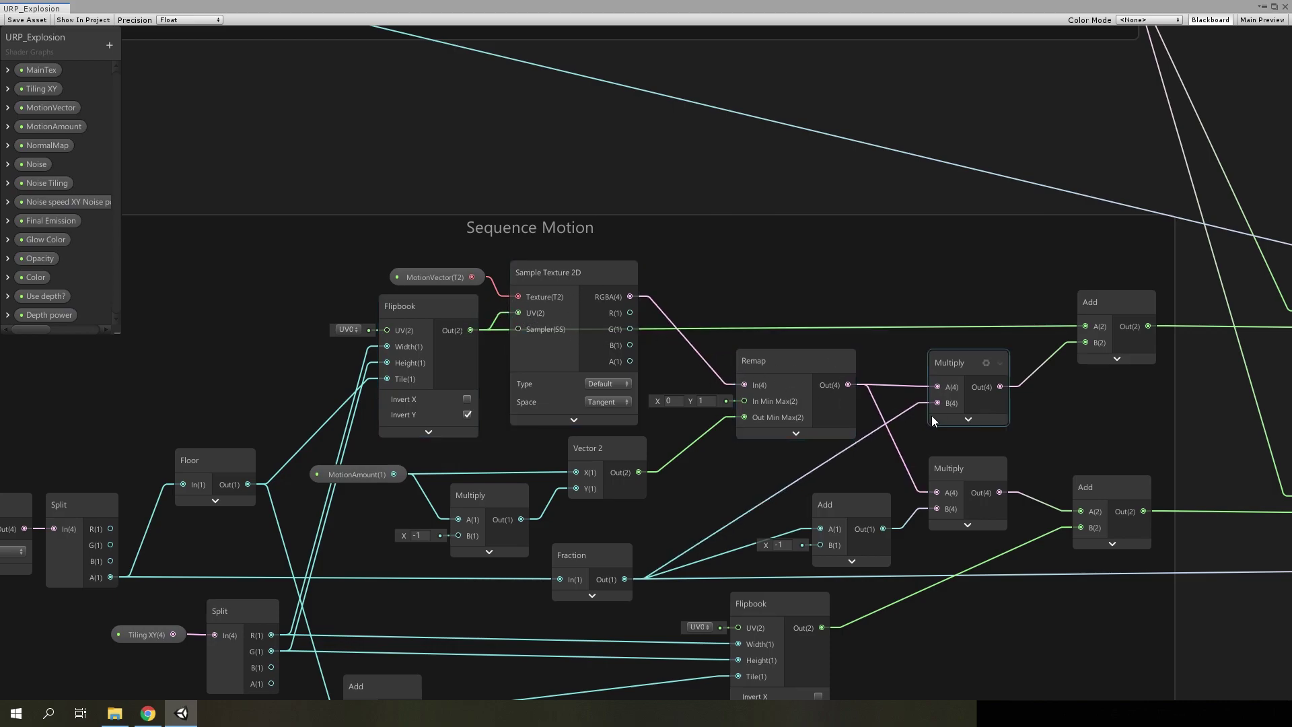
Pan through the texture sampling, Lerp and Sequence Motion nodes, selecting the top Sample Texture 2D
scroll(931, 414, "down", 3)
scroll(1089, 429, "down", 2)
middle_click_drag(1094, 431, 782, 406)
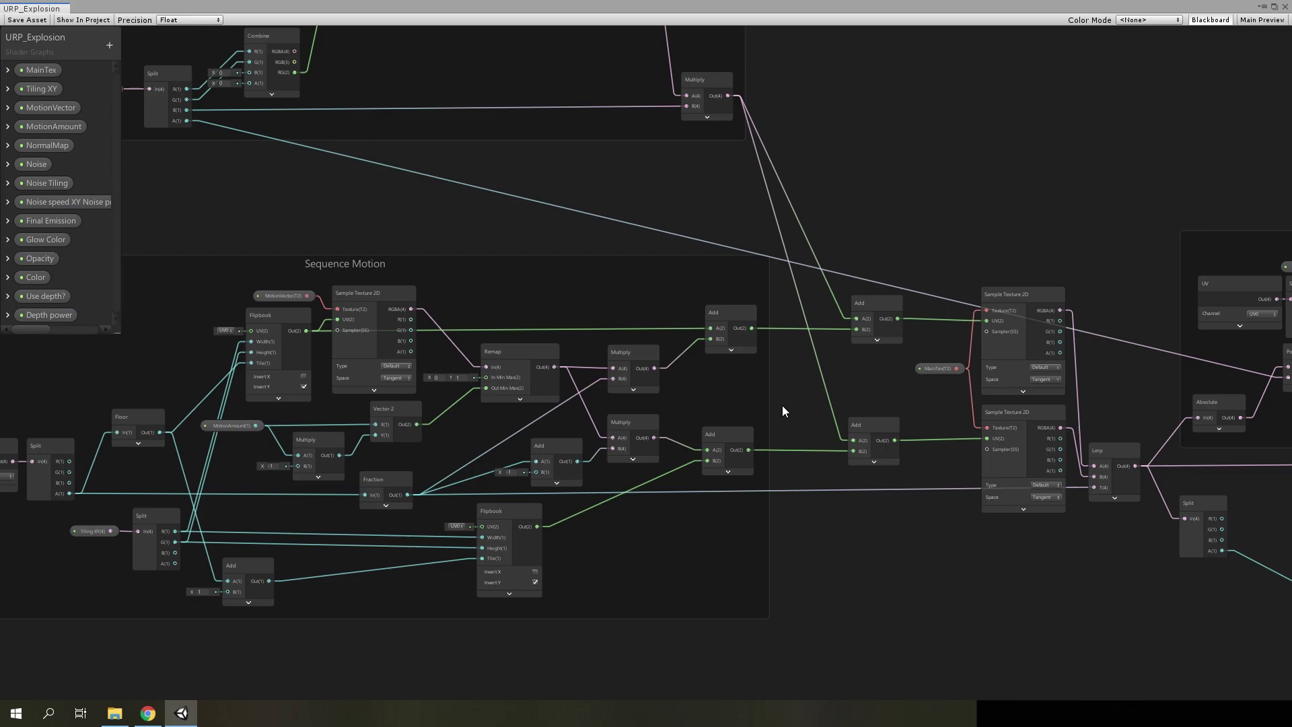
scroll(606, 397, "up", 1)
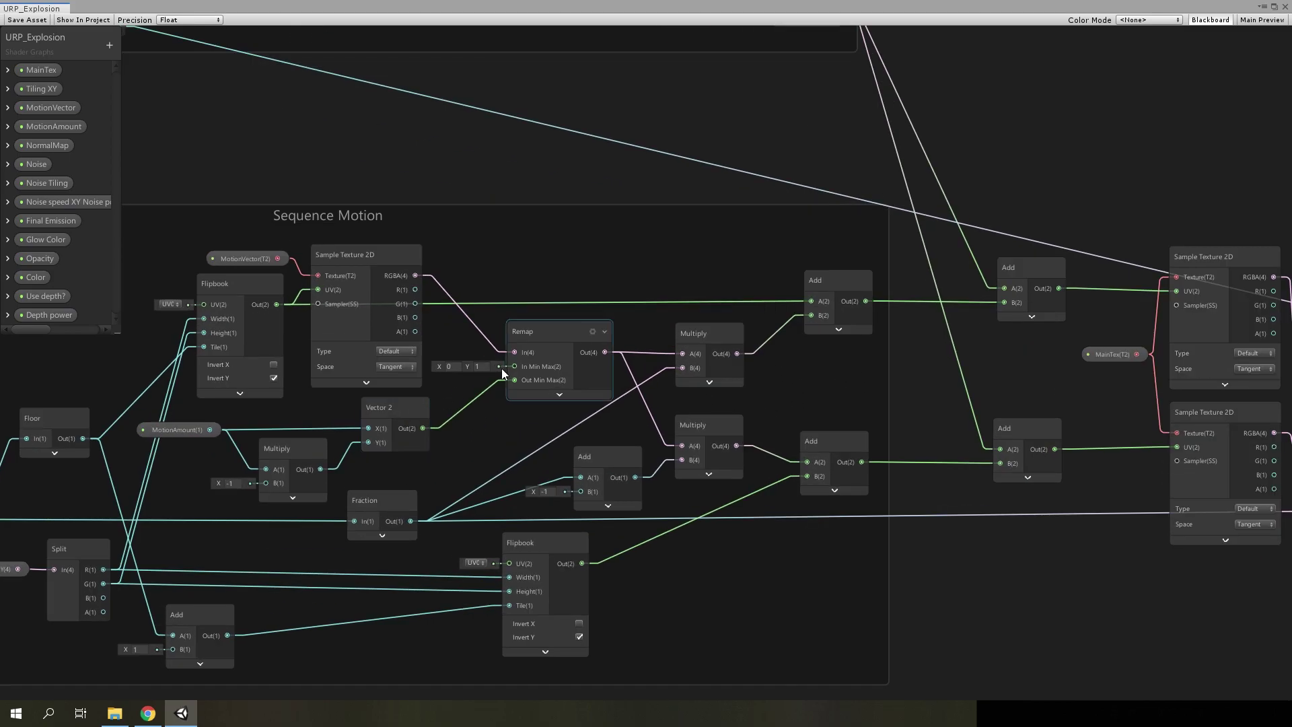
scroll(458, 336, "up", 1)
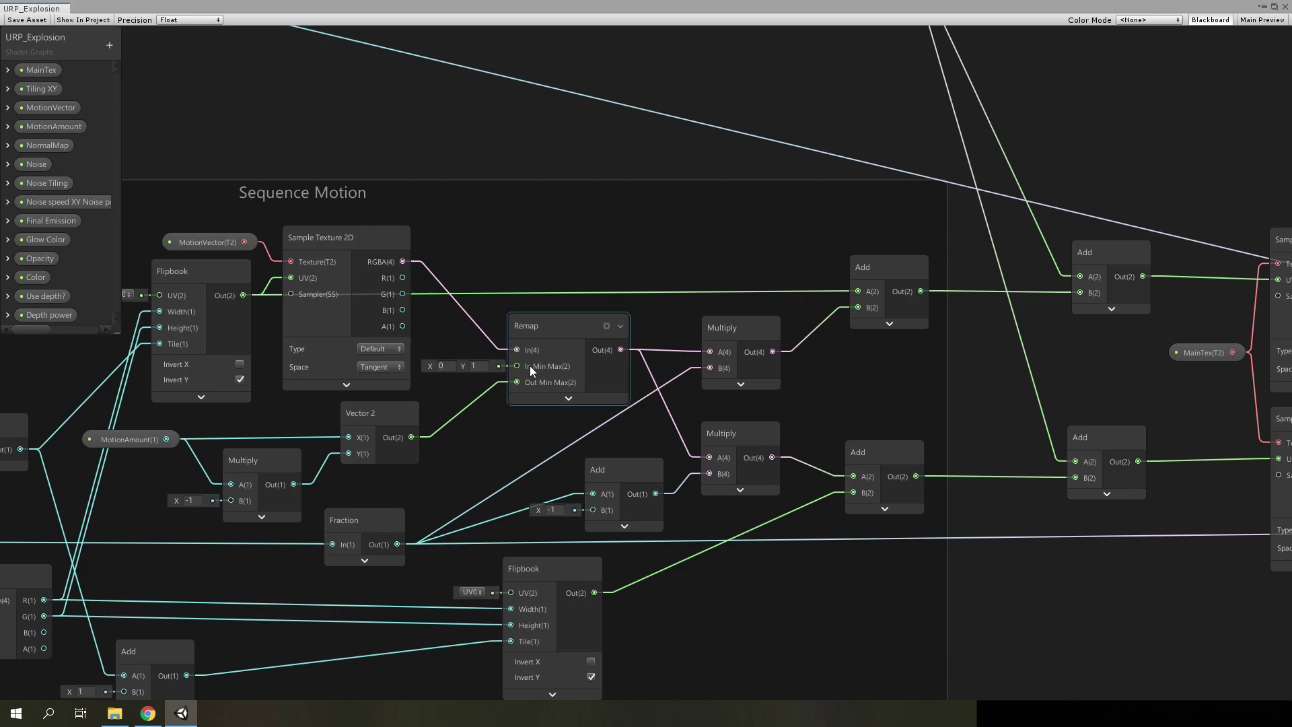
scroll(569, 371, "down", 1)
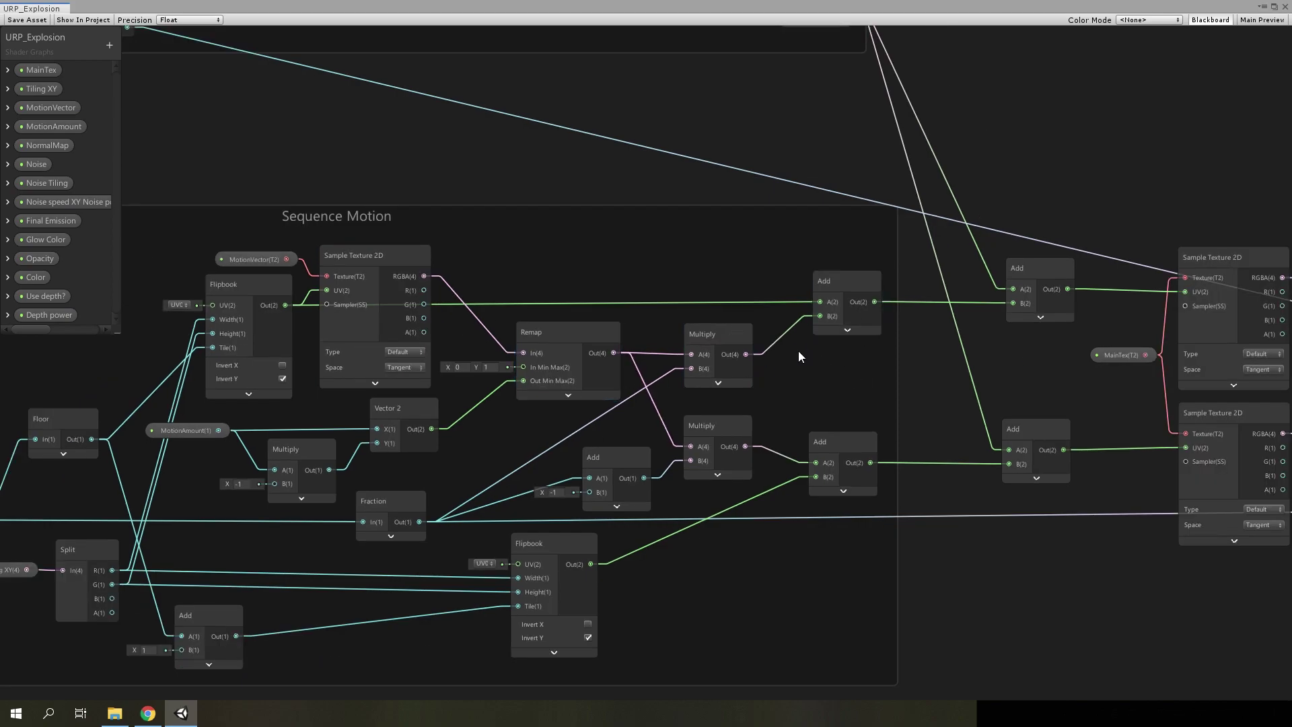
middle_click_drag(1057, 328, 961, 339)
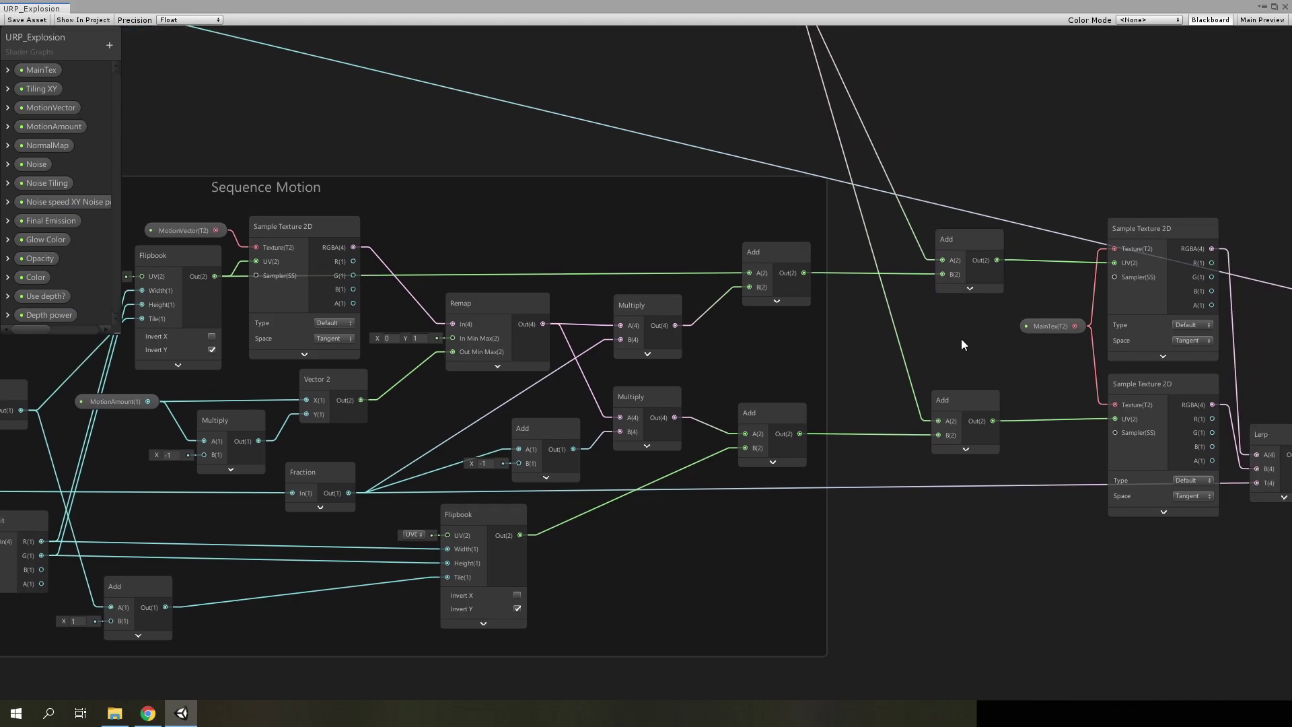
left_click(1122, 318)
middle_click_drag(718, 354, 928, 323)
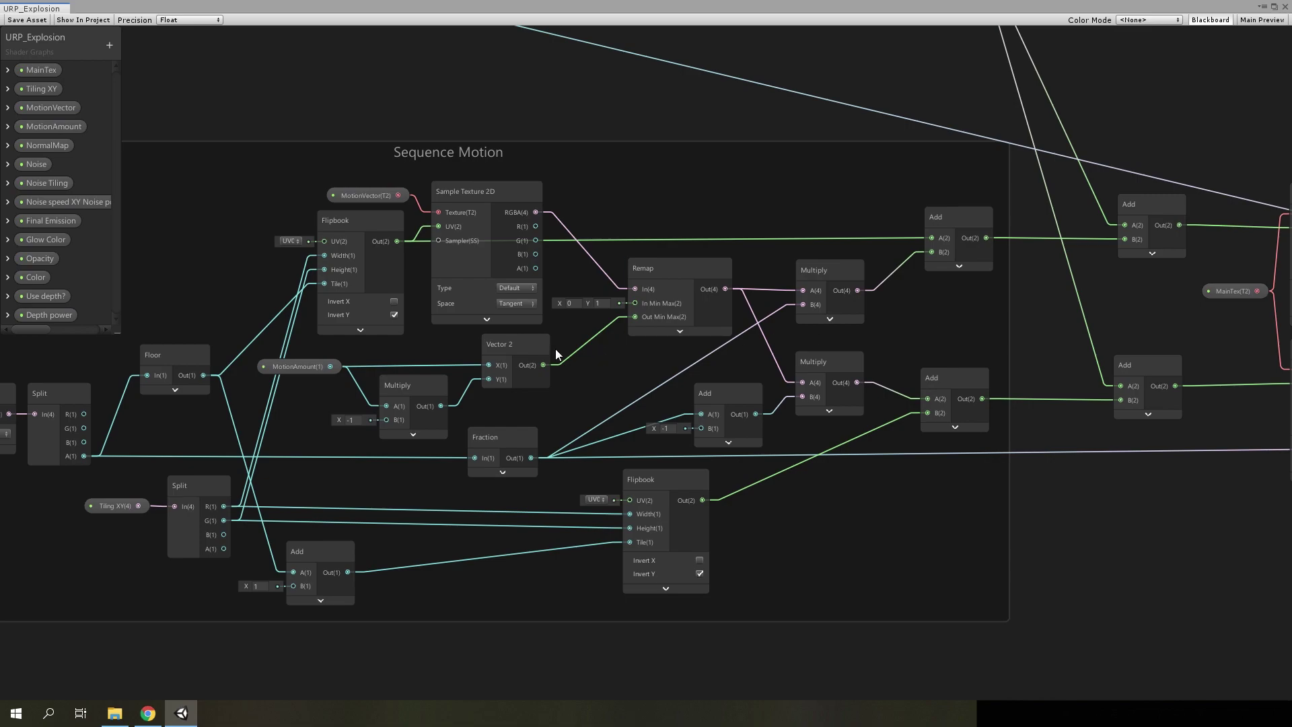
middle_click_drag(616, 360, 747, 355)
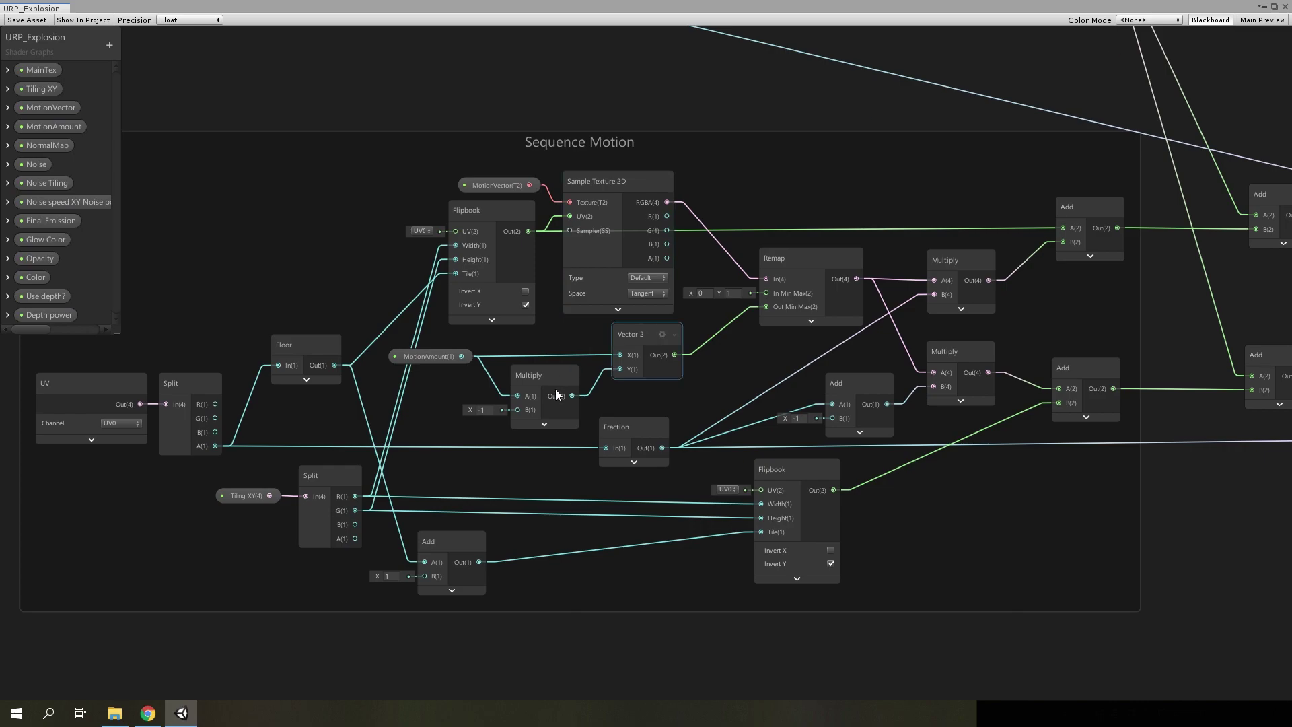
Inspect the MotionAmount property node, then close the shader graph window to get the save prompt
scroll(442, 389, "up", 1)
left_click(409, 358)
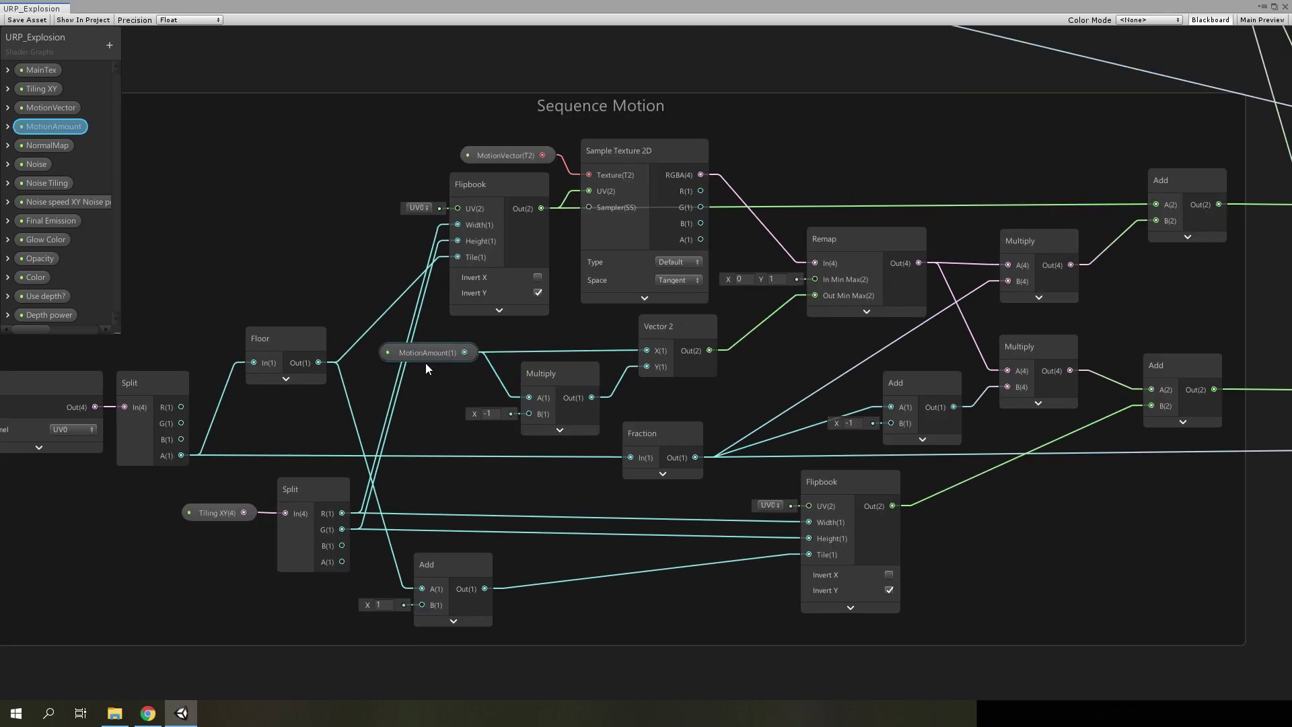
left_click(426, 364)
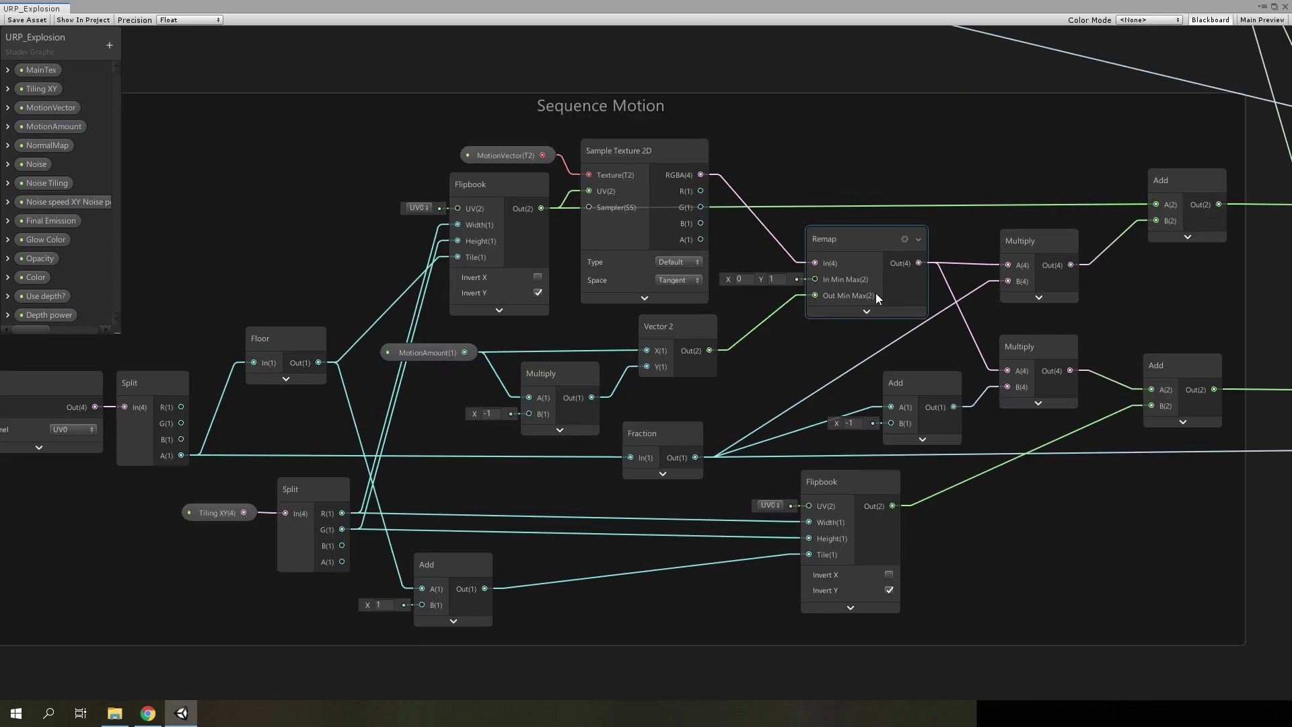
left_click(458, 351)
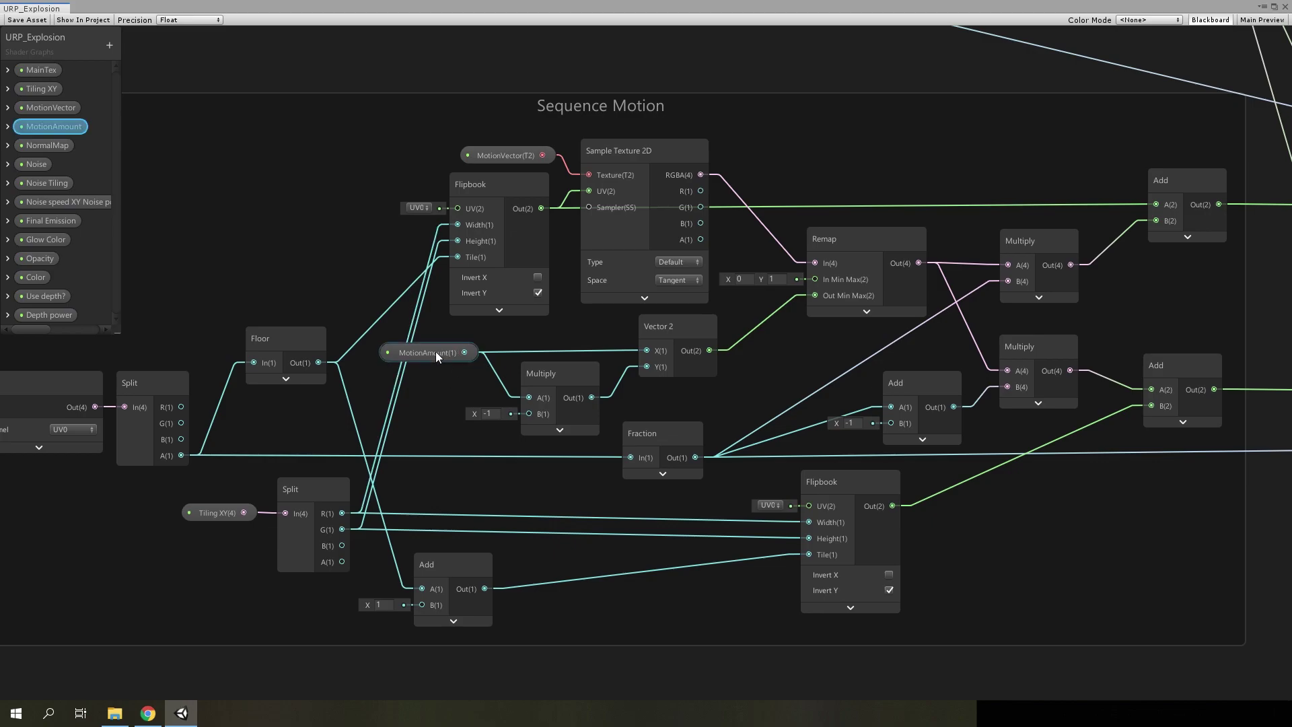
left_click(449, 365)
left_click(442, 361)
left_click(394, 374)
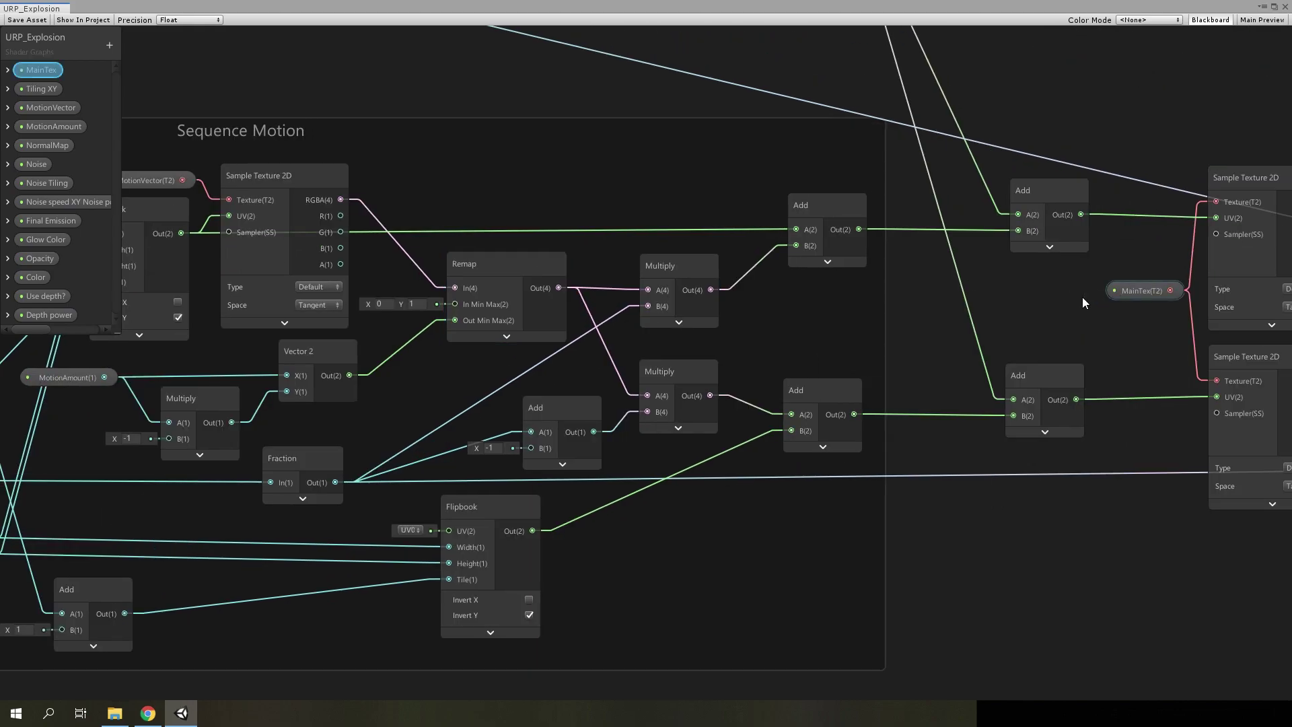
middle_click_drag(1083, 297, 879, 274)
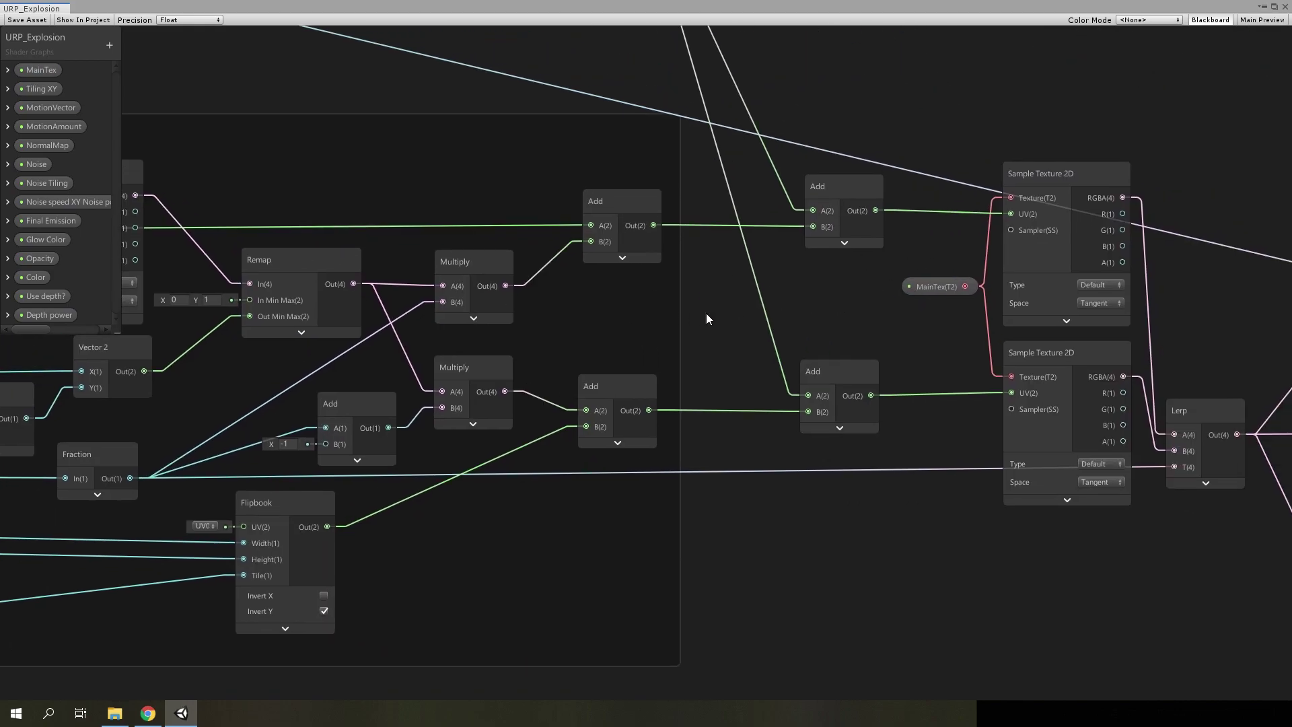
middle_click_drag(705, 319, 964, 296)
left_click(1285, 7)
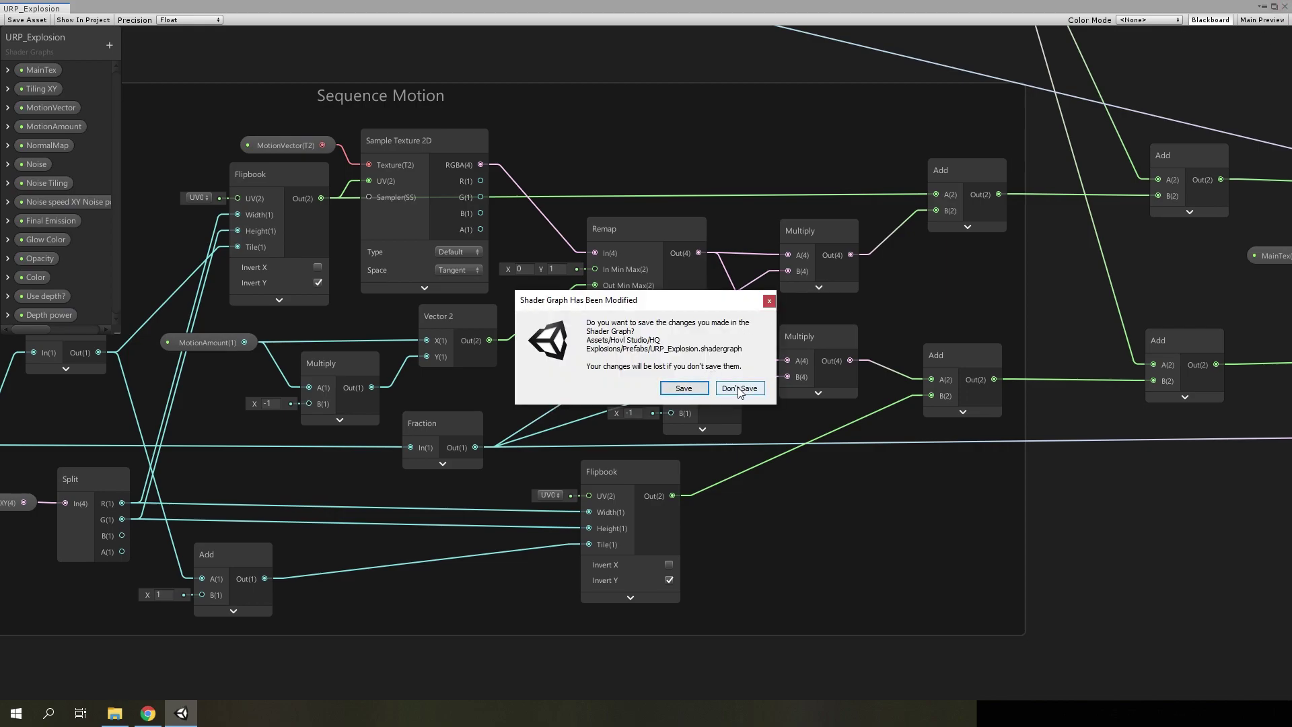
Close the shader graph without saving and set Explosion3's MotionAmount to 0.01
left_click(740, 388)
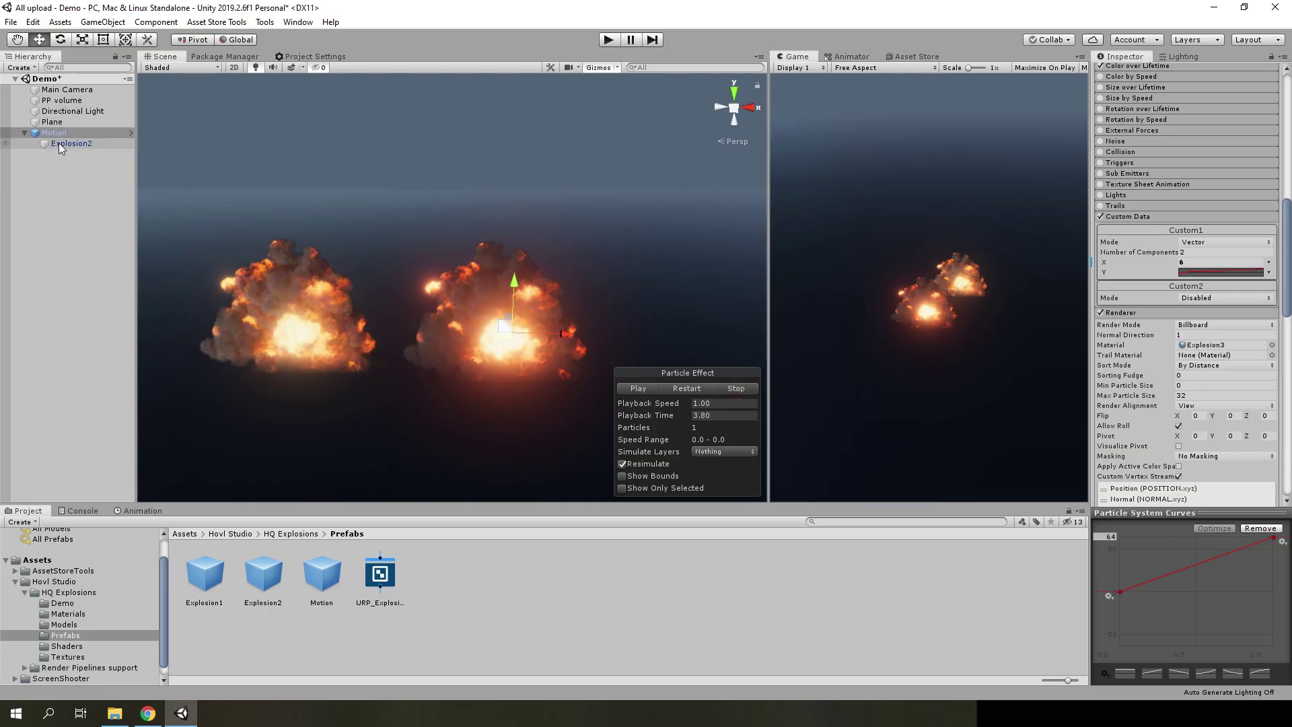
scroll(1167, 519, "down", 10)
scroll(1168, 520, "down", 3)
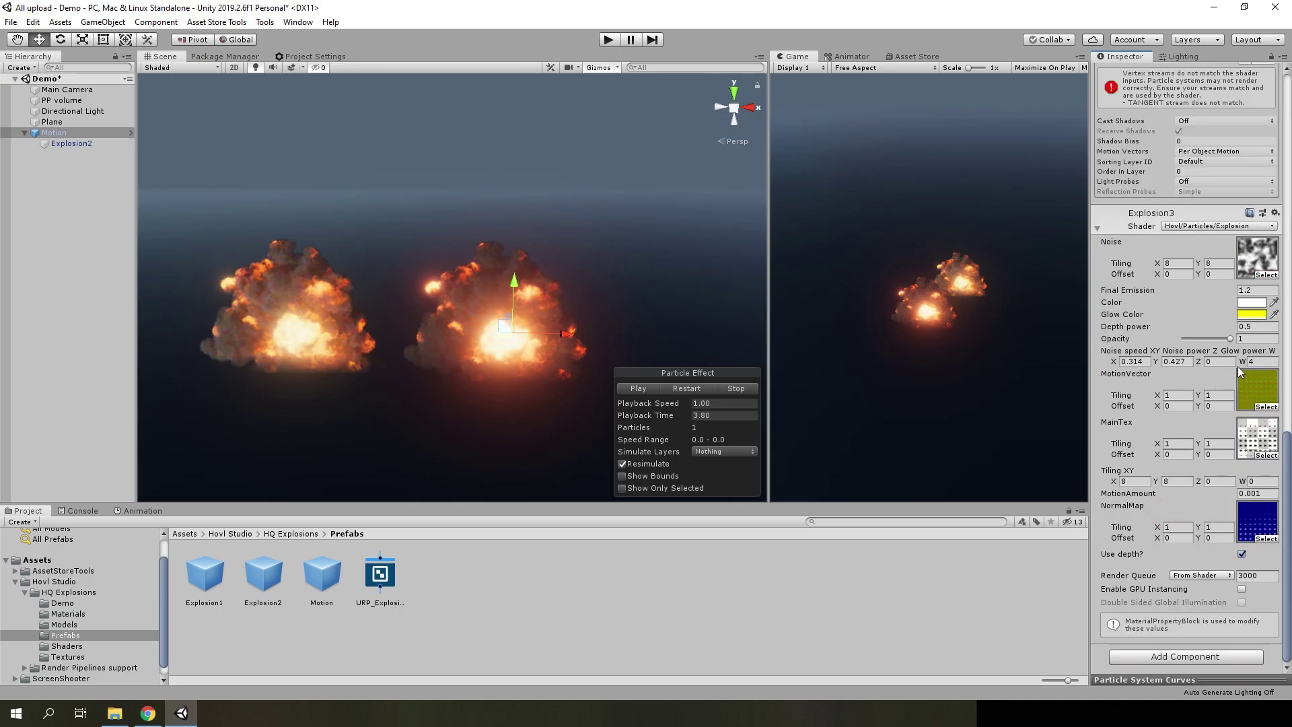
left_click(1251, 493)
type("0.01")
Replay the explosions, pausing, scrubbing back and restarting to preview the motion
left_click(647, 388)
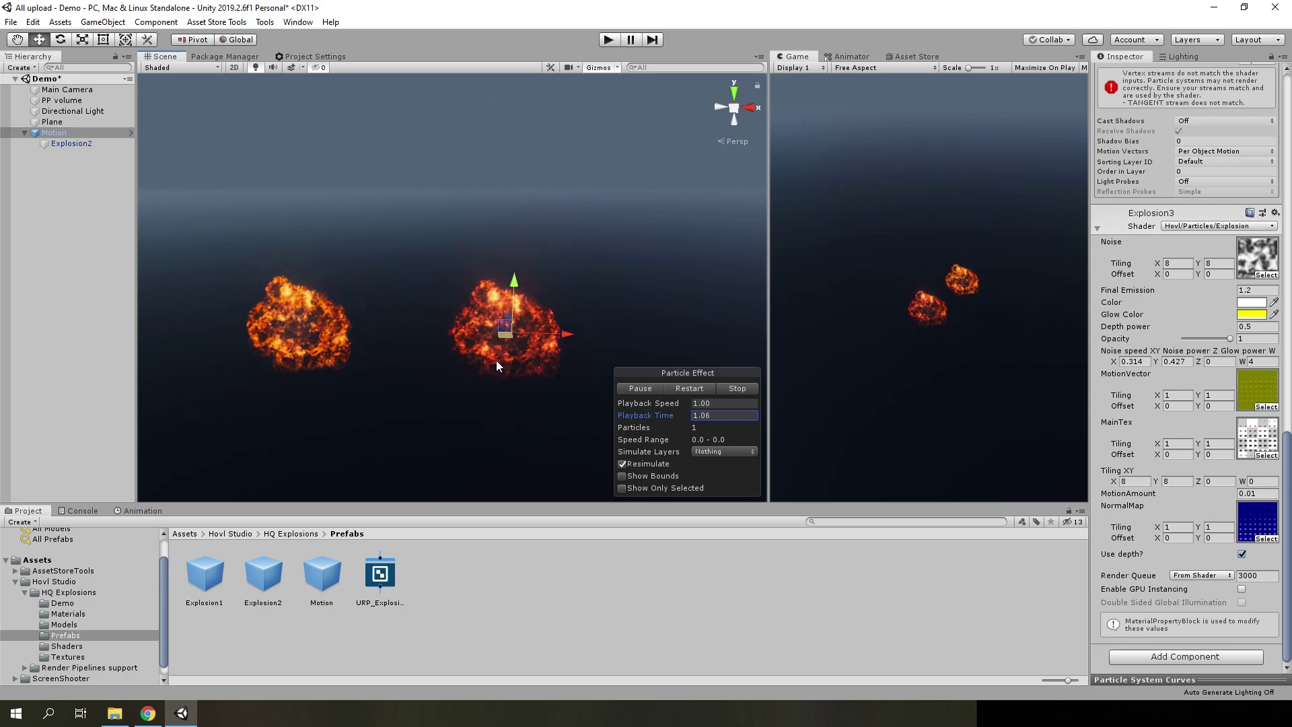
left_click(645, 389)
mouse_move(675, 417)
left_mouse_down()
mouse_move(588, 444)
mouse_move(681, 408)
left_mouse_up()
left_click(694, 390)
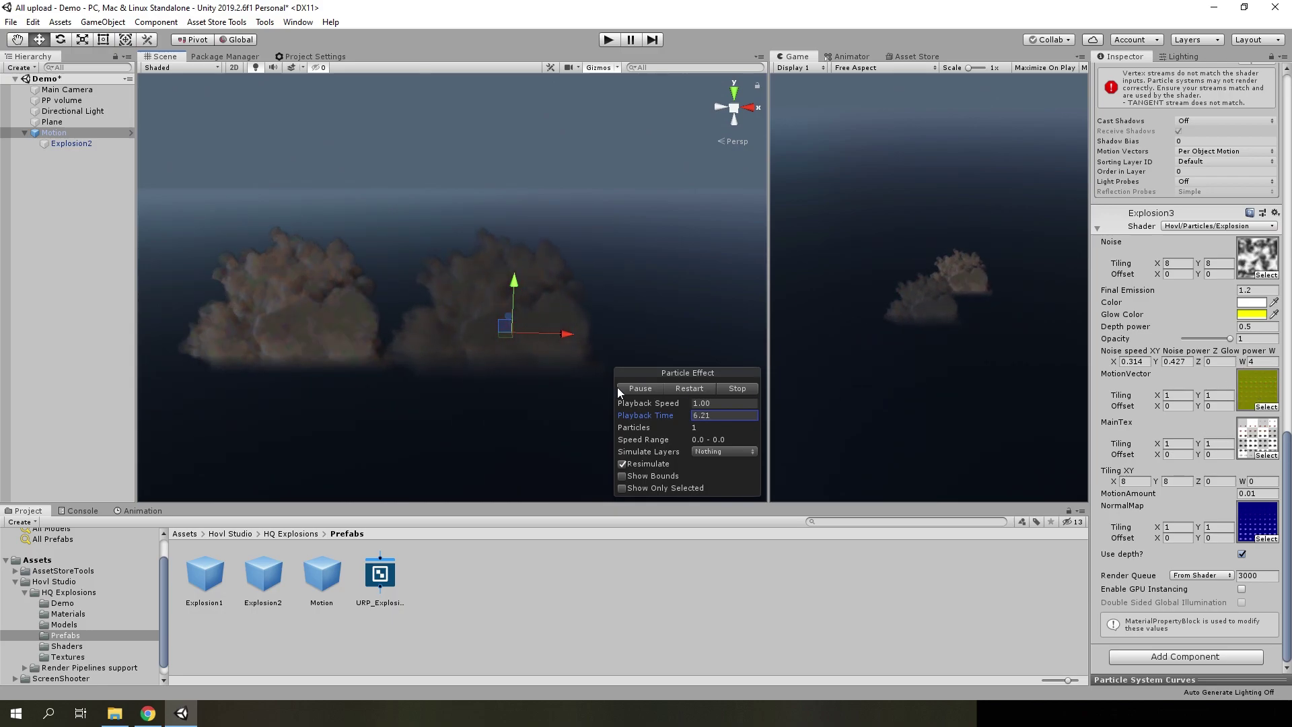
left_click(680, 389)
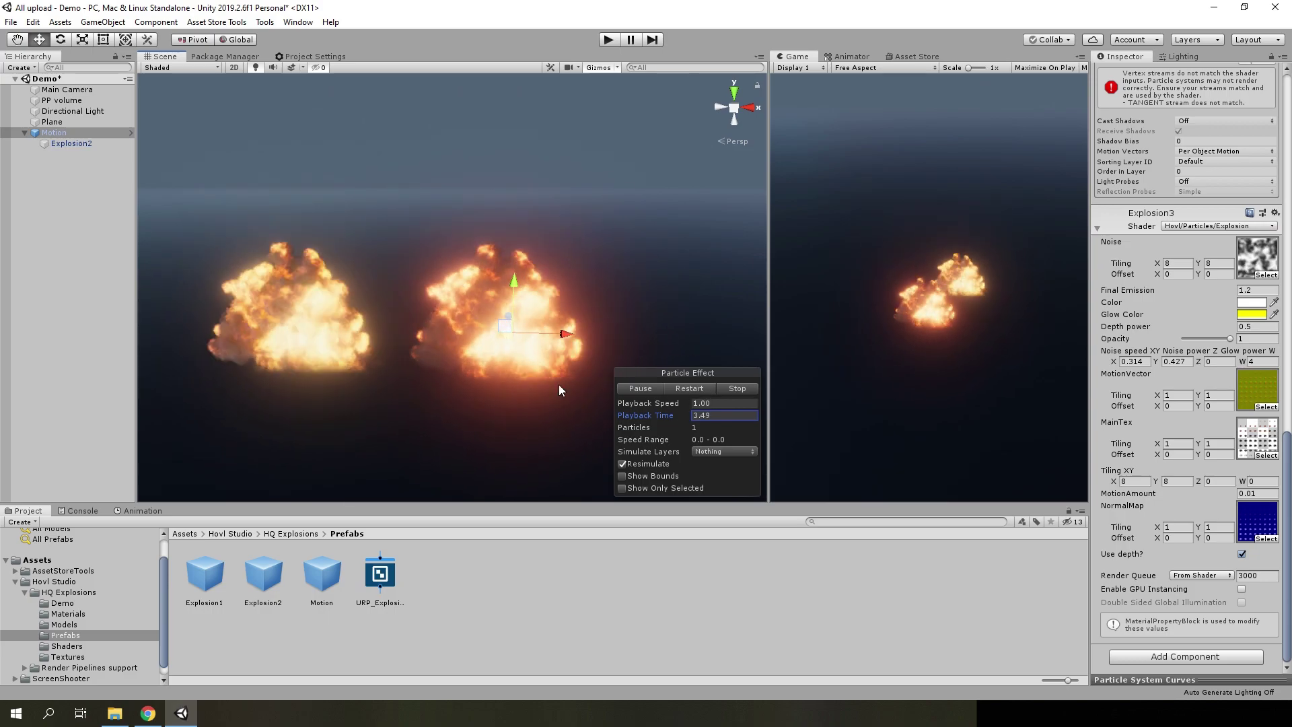
left_click(698, 389)
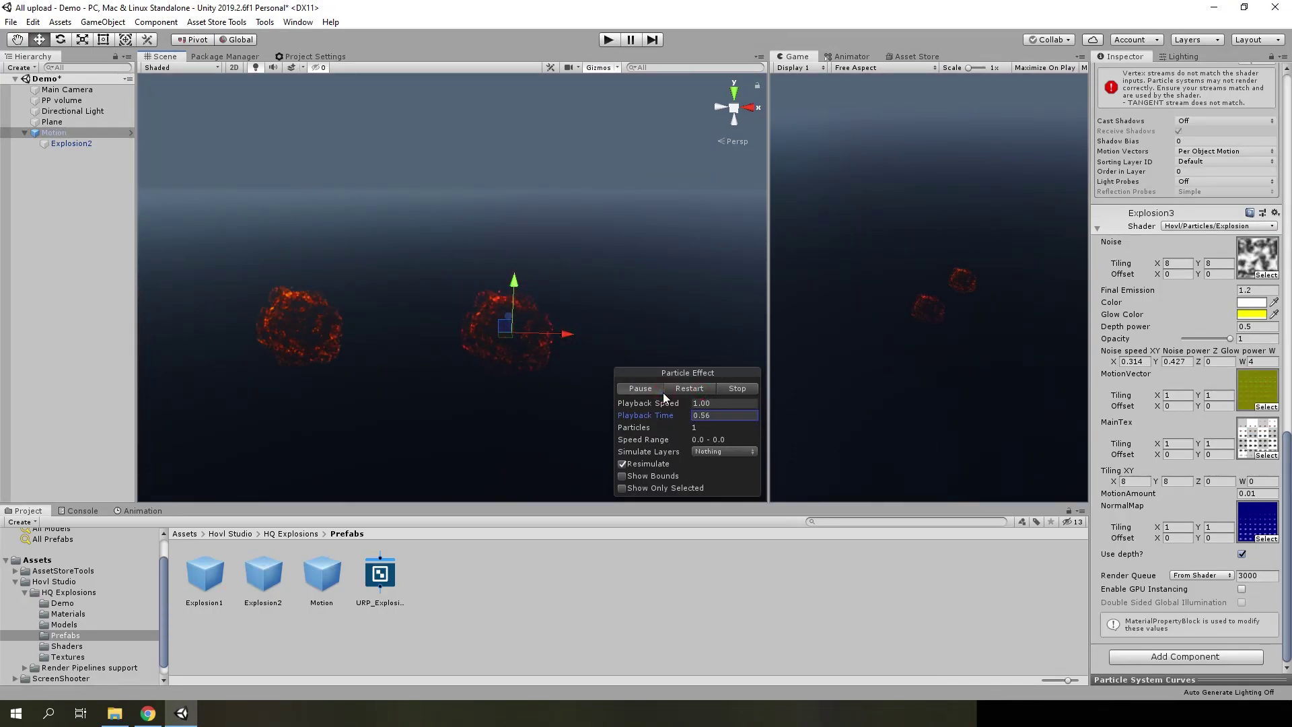
Set the explosion material's MotionAmount to 0.1 and replay the explosions to preview stronger motion
double_click(1257, 493)
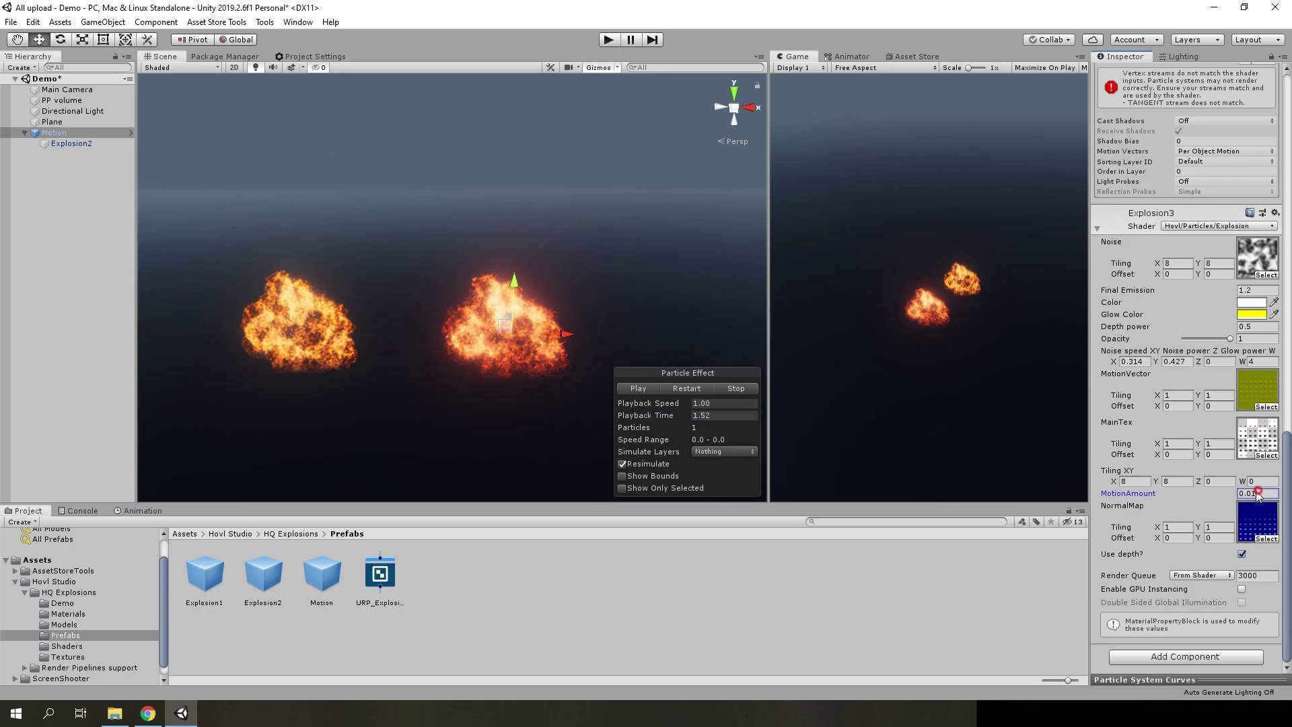
type("0.1")
key("Return")
left_click(677, 390)
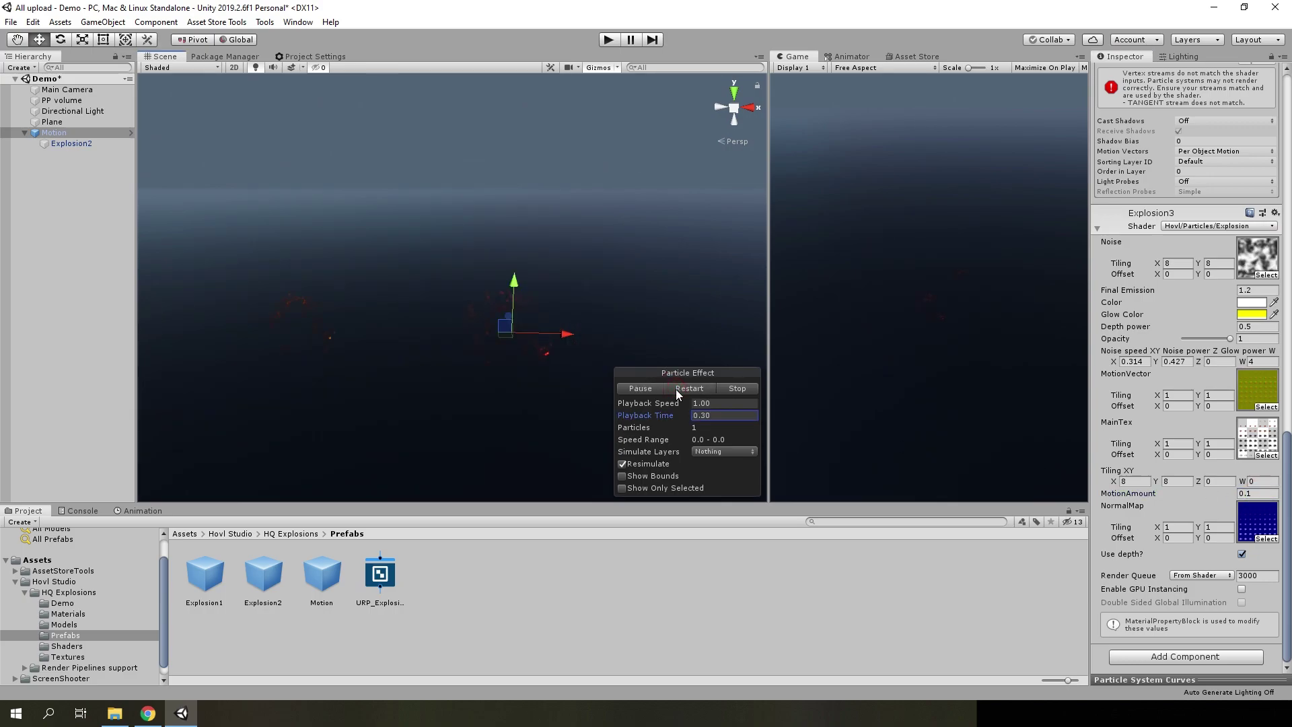
Lower MotionAmount to 0.001 so the streaks vanish, and replay the explosion from the start
double_click(1257, 493)
type("0.001")
key("Return")
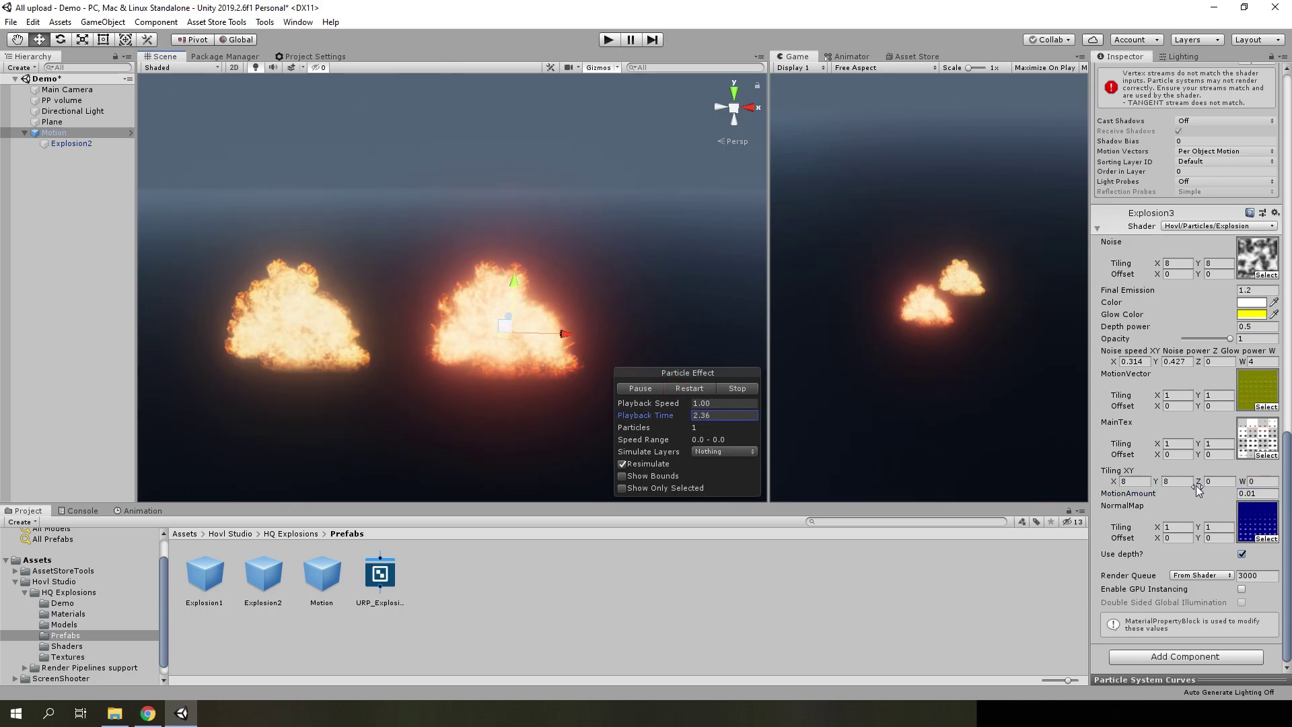
left_click(690, 389)
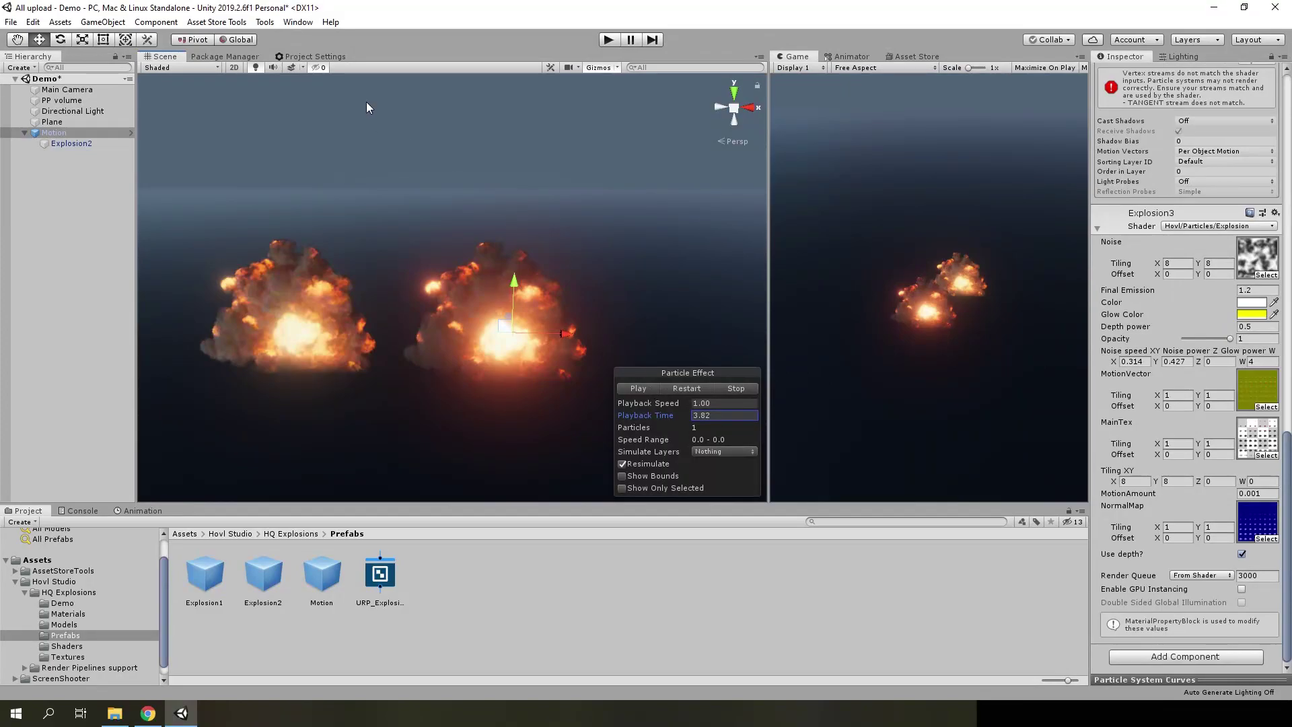
left_click(318, 58)
left_click(165, 57)
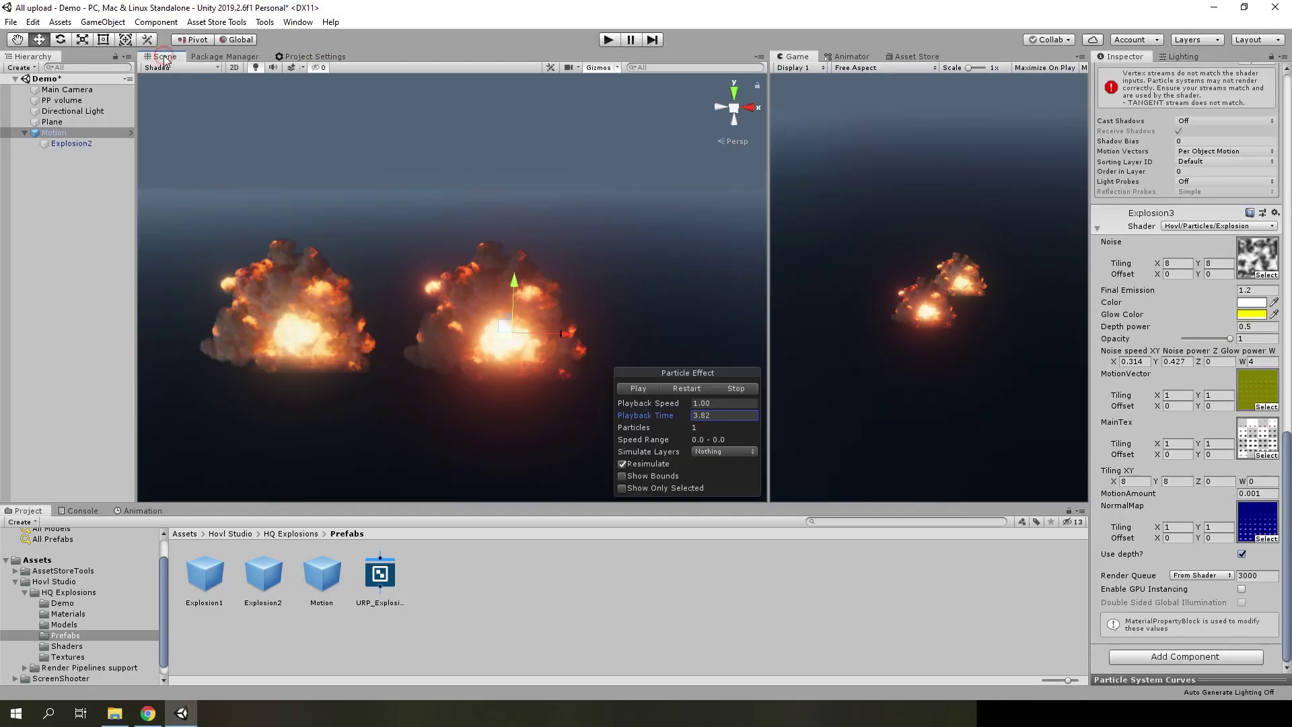
Open the URP_Explosion shader graph and duplicate both Sample Texture 2D nodes below the originals
left_click(395, 563)
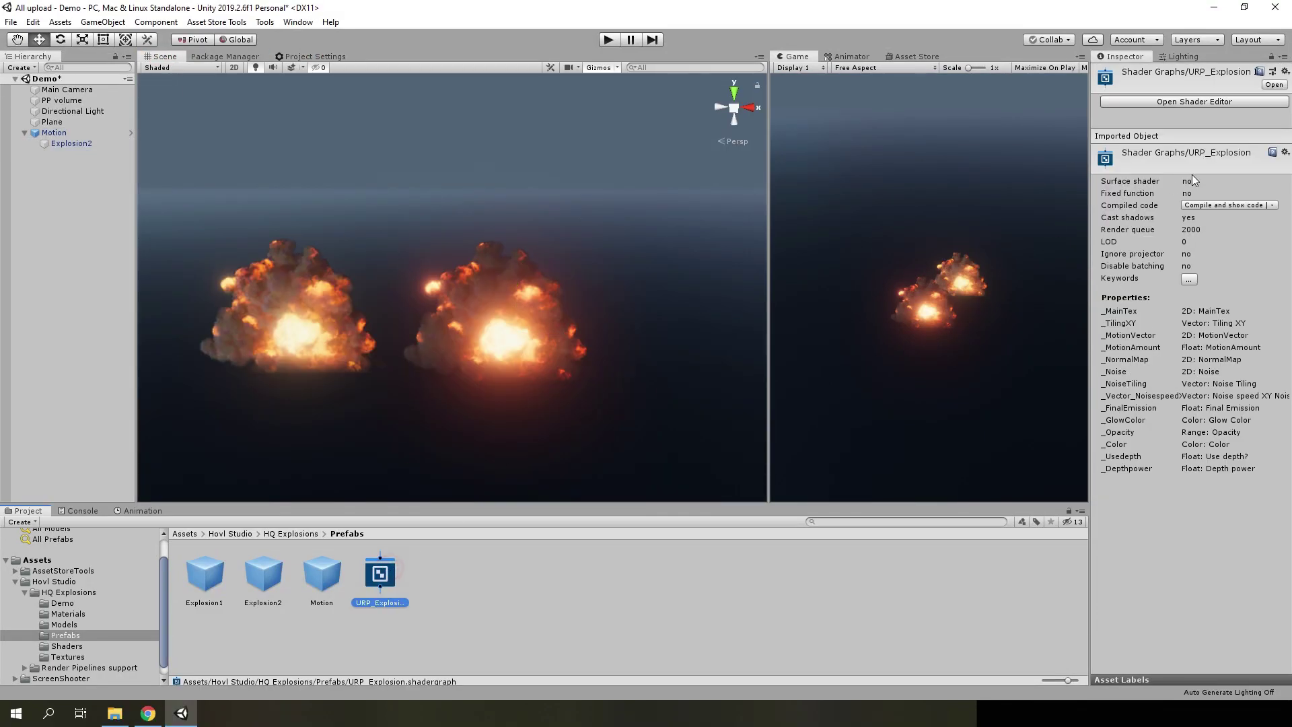
left_click(1188, 101)
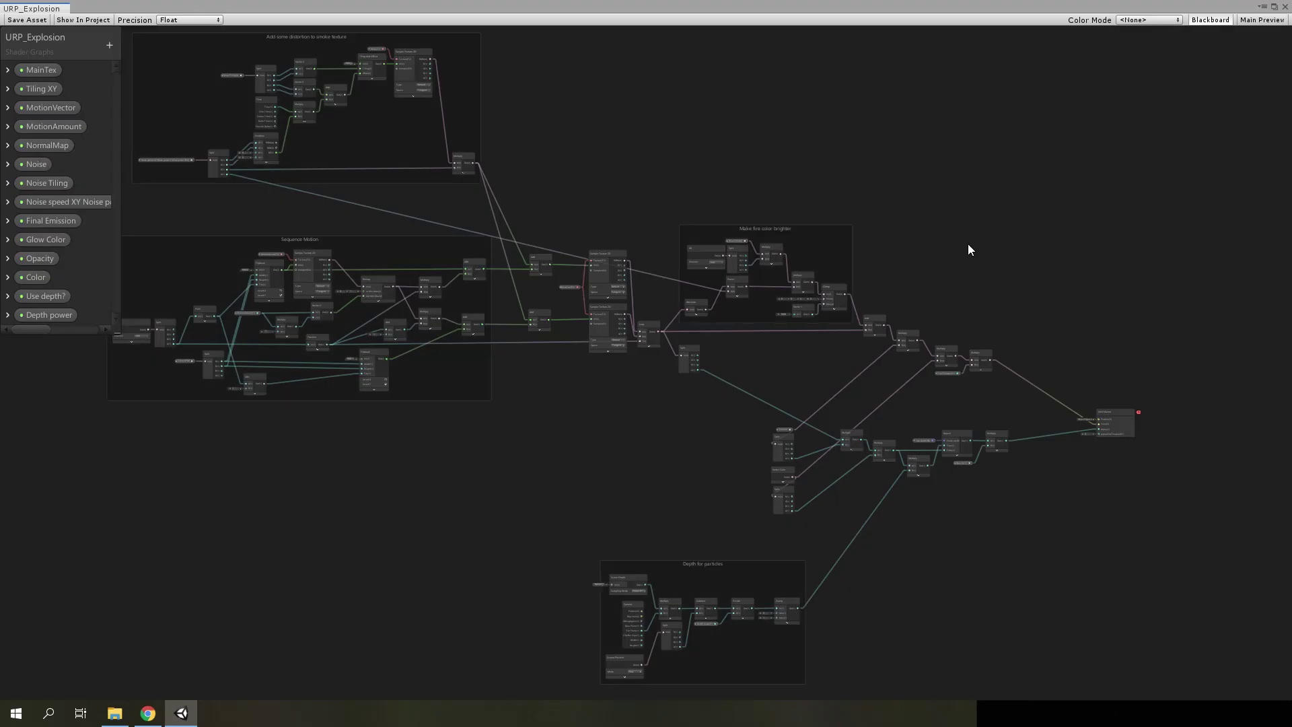
scroll(854, 351, "down", 1)
scroll(854, 352, "down", 3)
scroll(1060, 381, "up", 4)
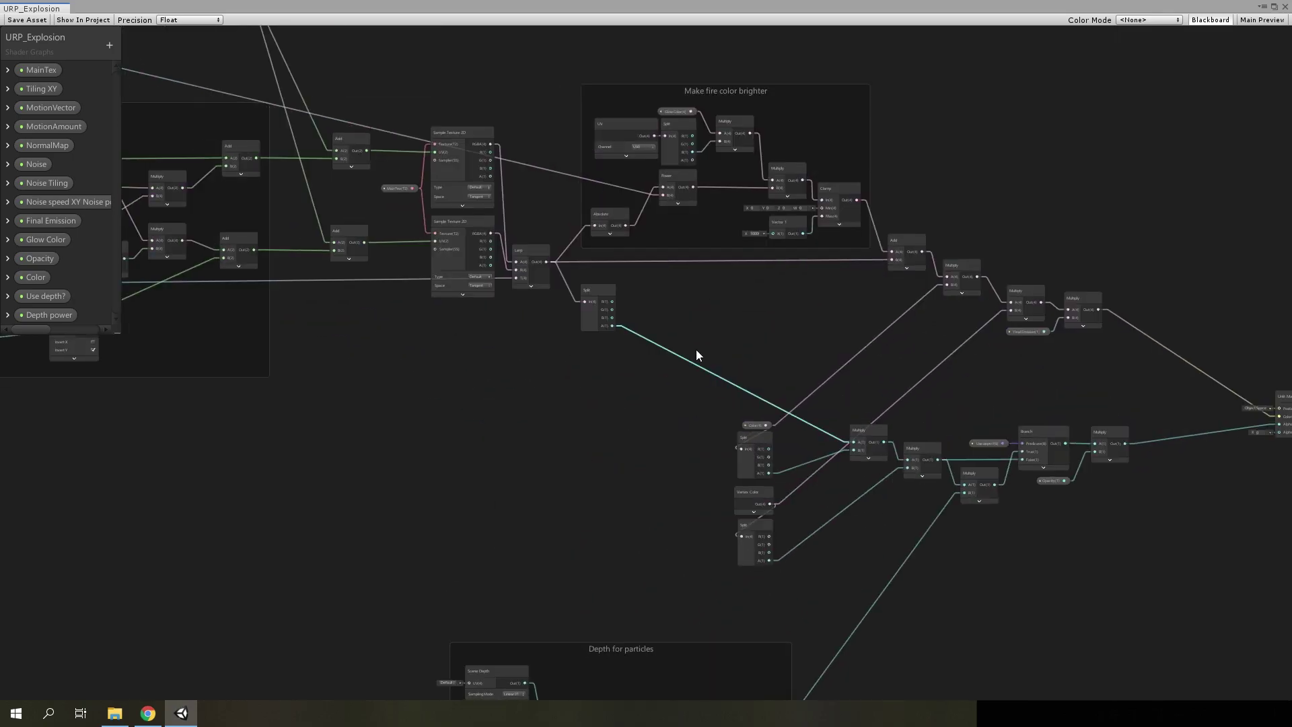
left_click_drag(609, 350, 604, 183)
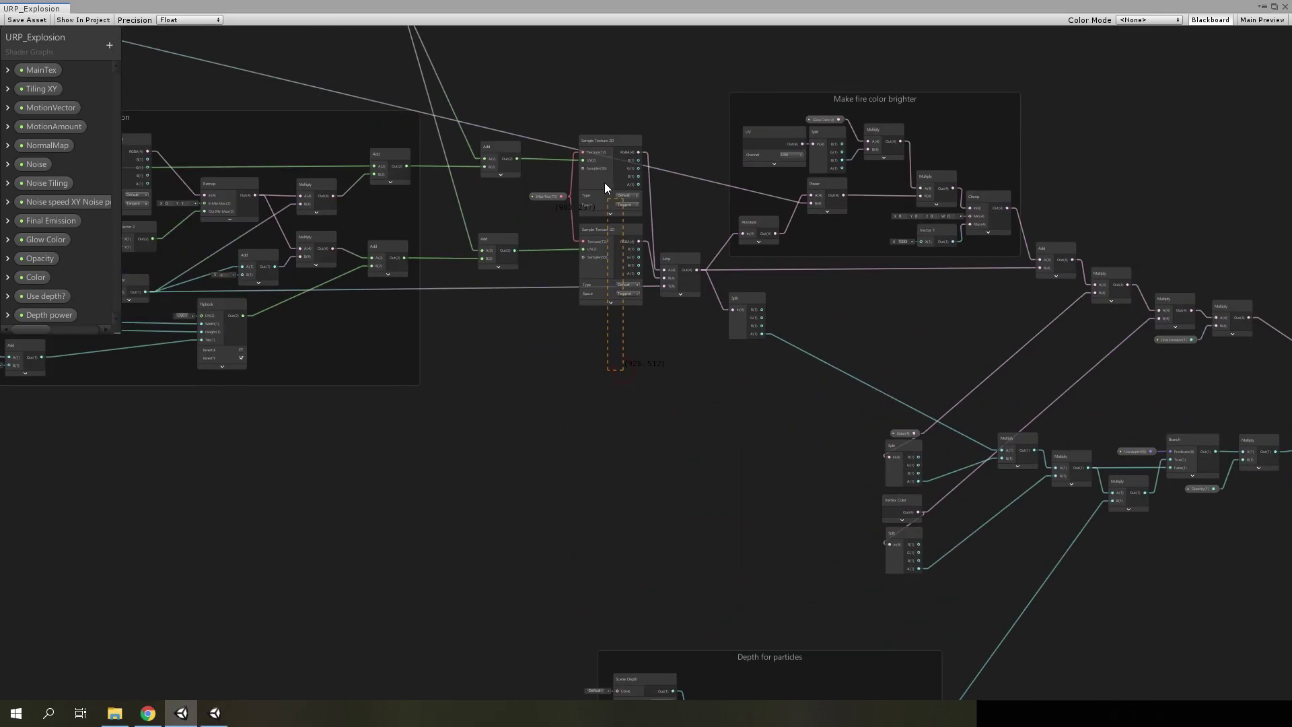
key("ctrl+d")
left_click_drag(620, 257, 608, 485)
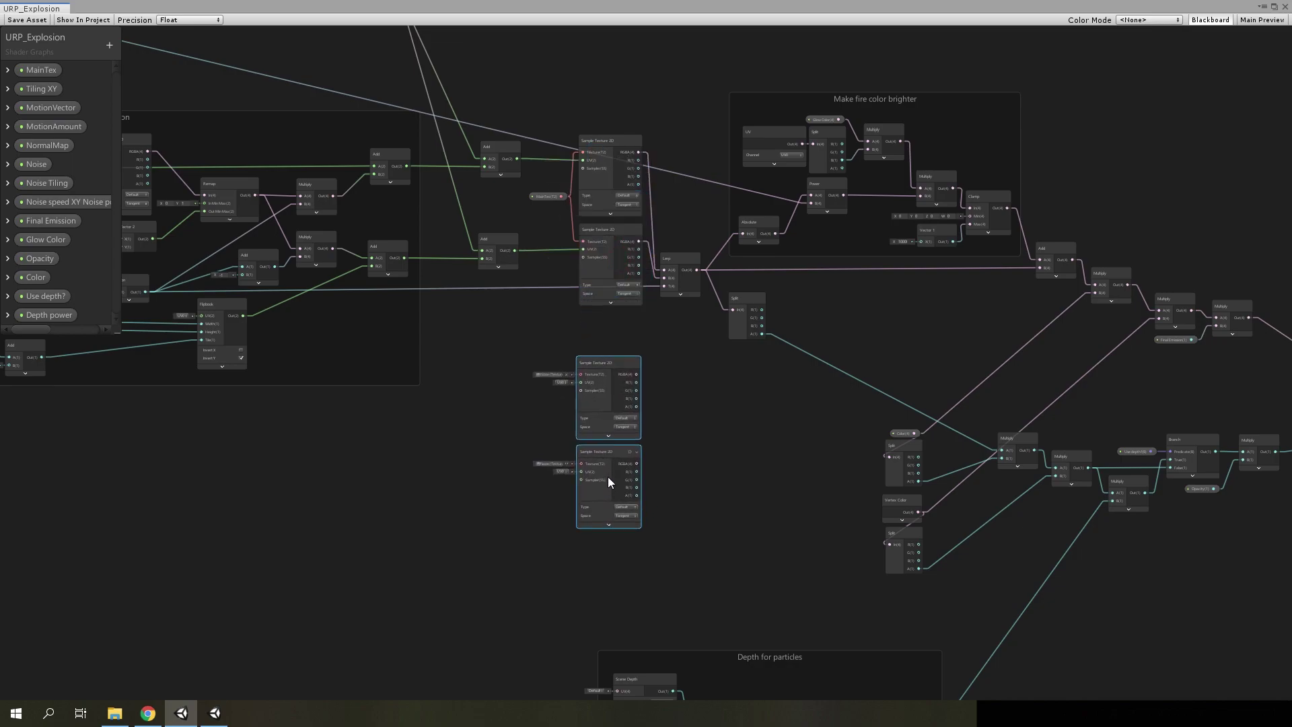
left_click(709, 435)
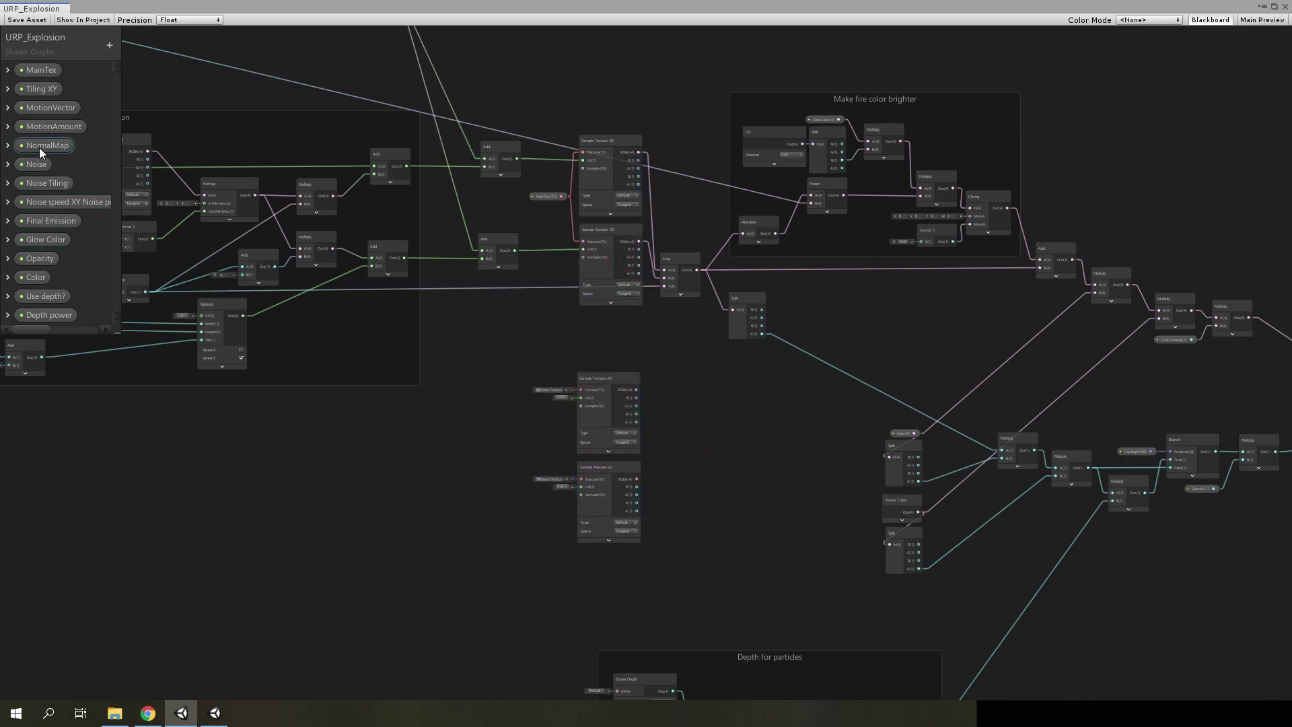
Feed the NormalMap property and the two flipbook UVs into the new samplers
left_click_drag(39, 146, 401, 389)
left_click_drag(474, 445, 581, 390)
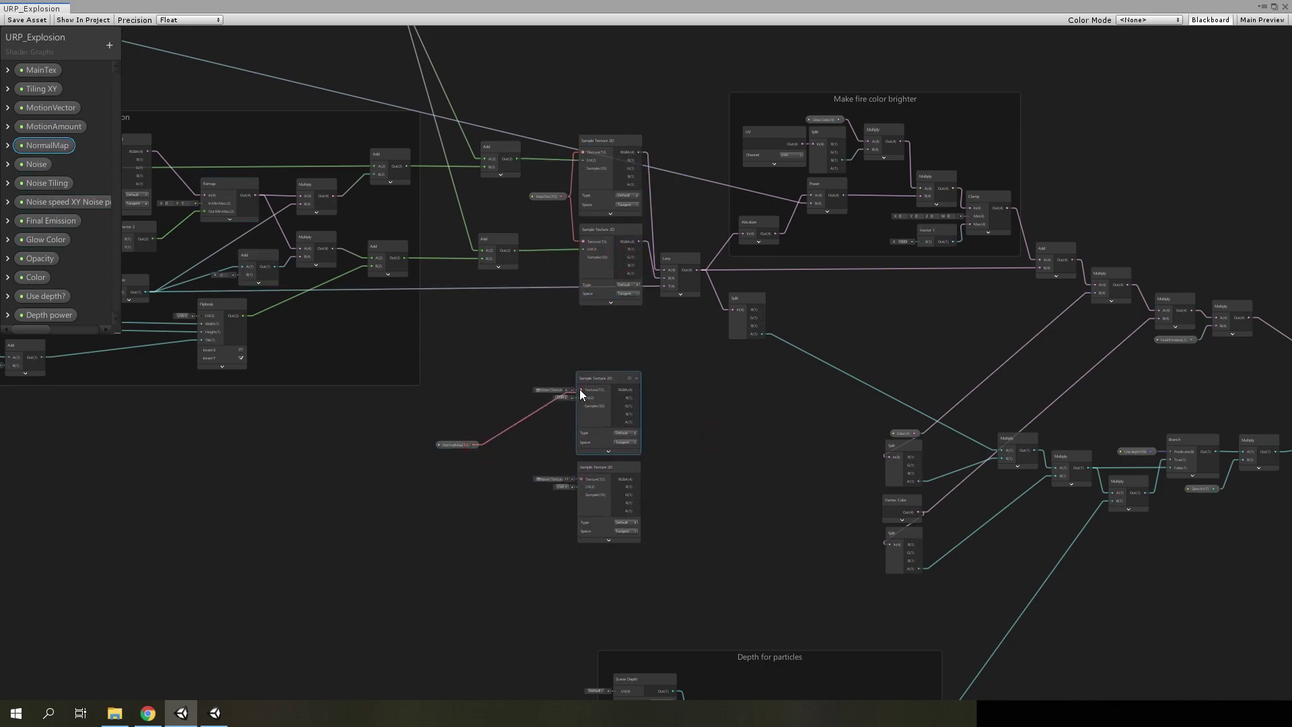
left_click_drag(474, 446, 581, 479)
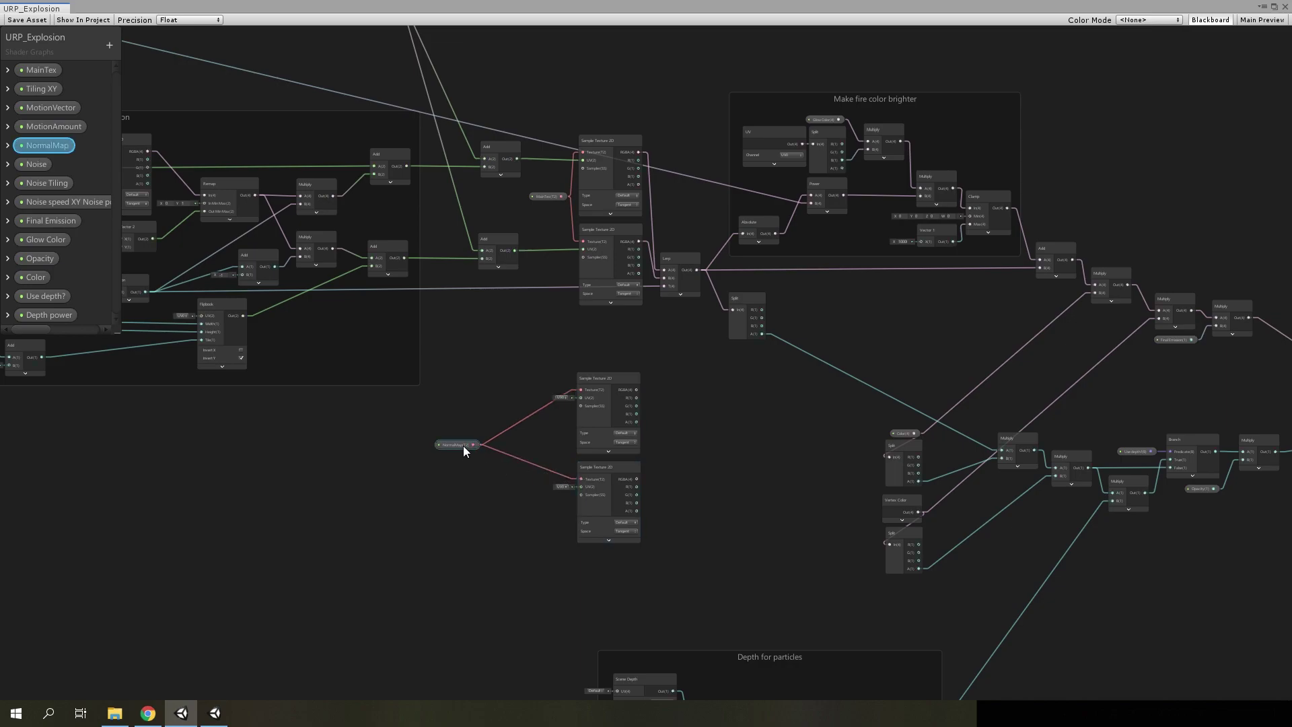
left_click_drag(516, 159, 579, 401)
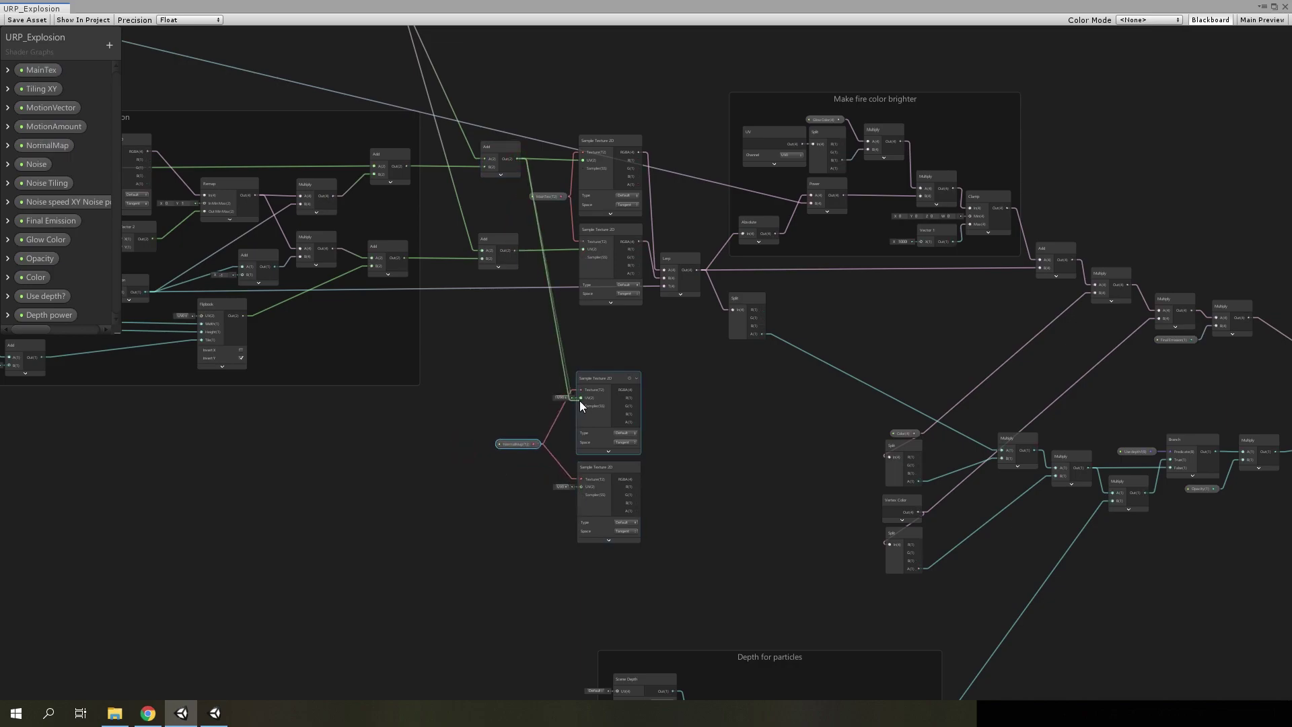
left_click_drag(515, 250, 579, 480)
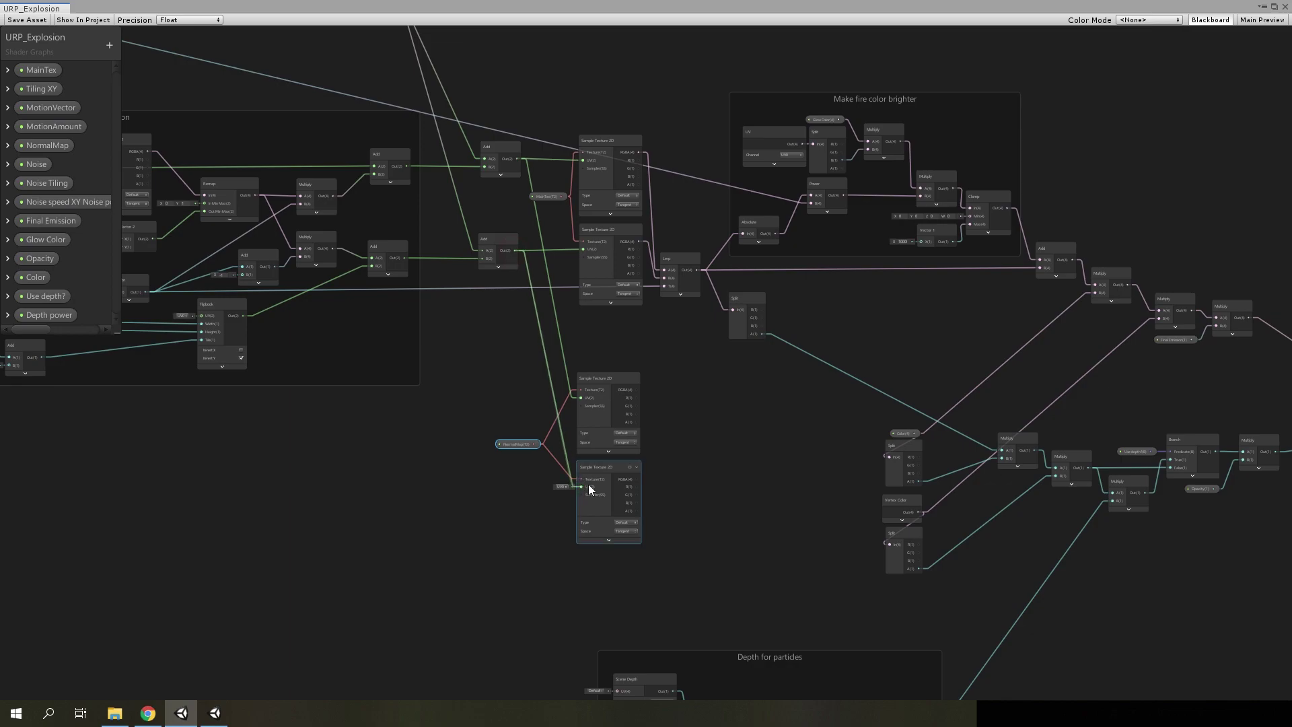
middle_click_drag(588, 483, 558, 413)
scroll(558, 414, "up", 2)
Duplicate the Lerp, wiring the two normal samples to A and B and Fraction to T
left_click(559, 365)
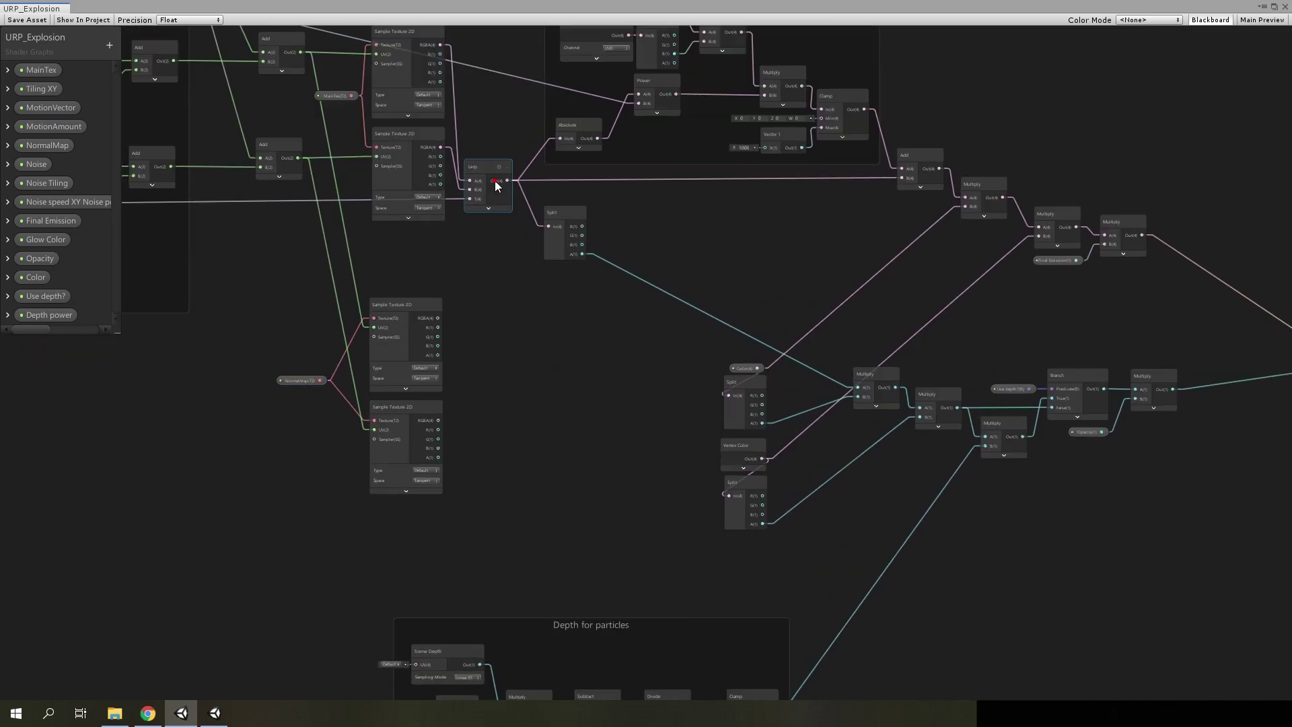
key("ctrl+d")
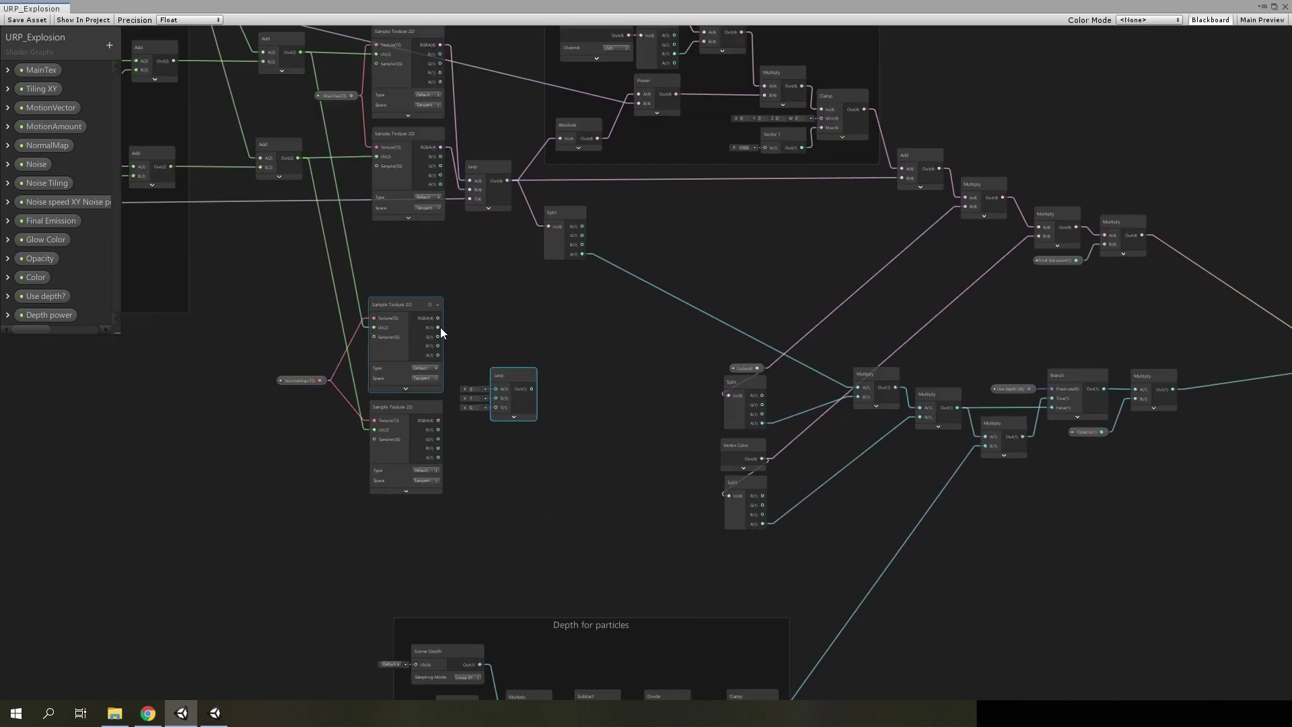
left_click_drag(440, 318, 496, 388)
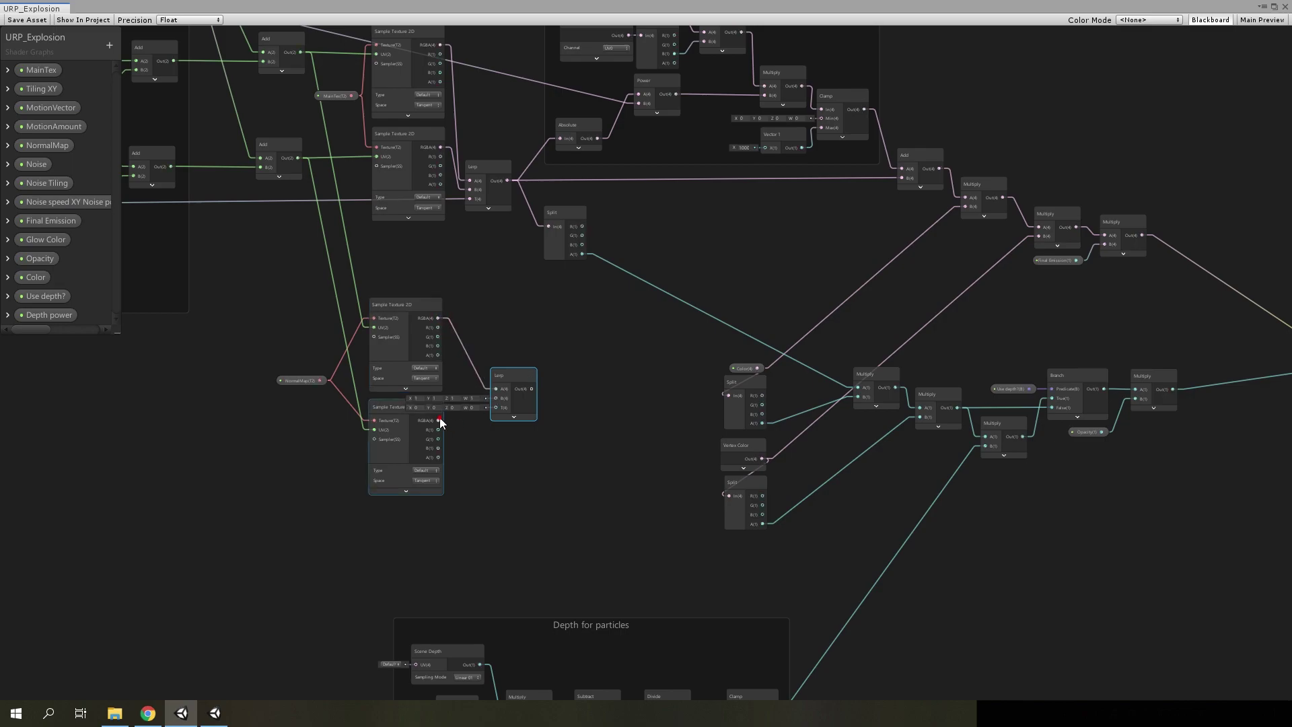
left_click_drag(438, 420, 496, 398)
middle_click_drag(288, 308, 607, 353)
scroll(607, 354, "down", 1)
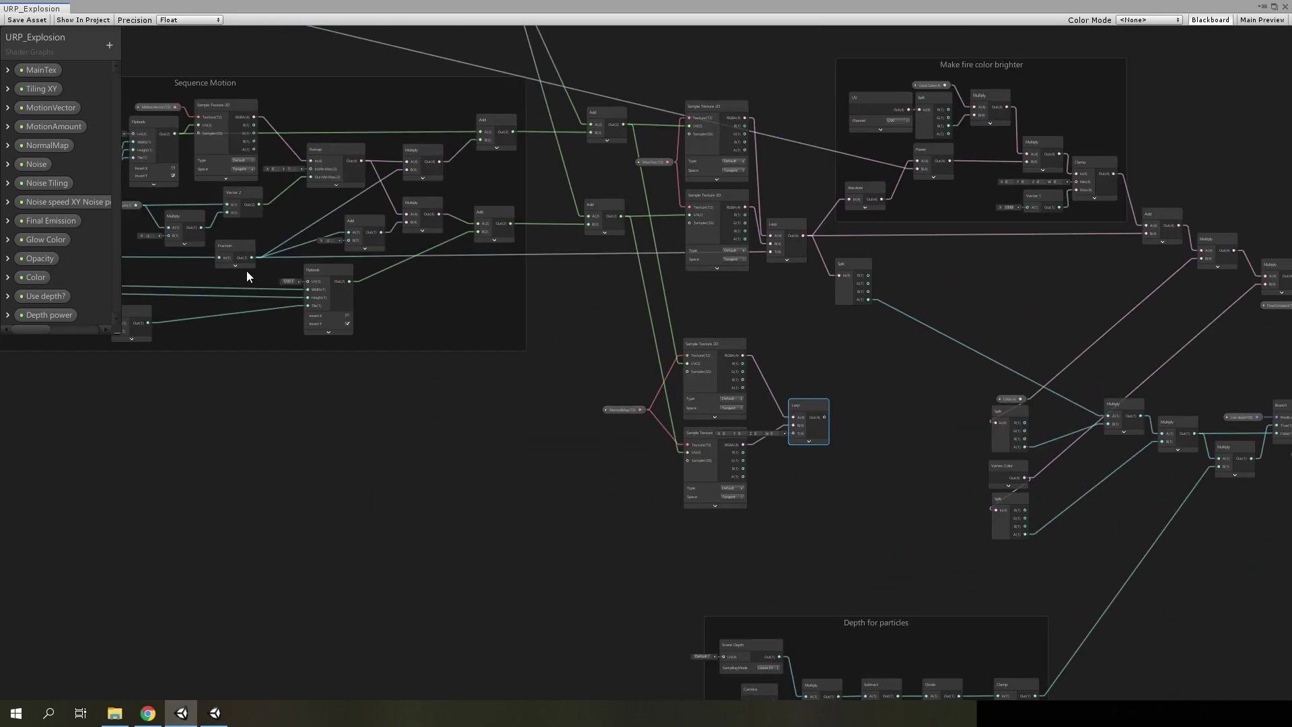
left_click_drag(253, 257, 794, 434)
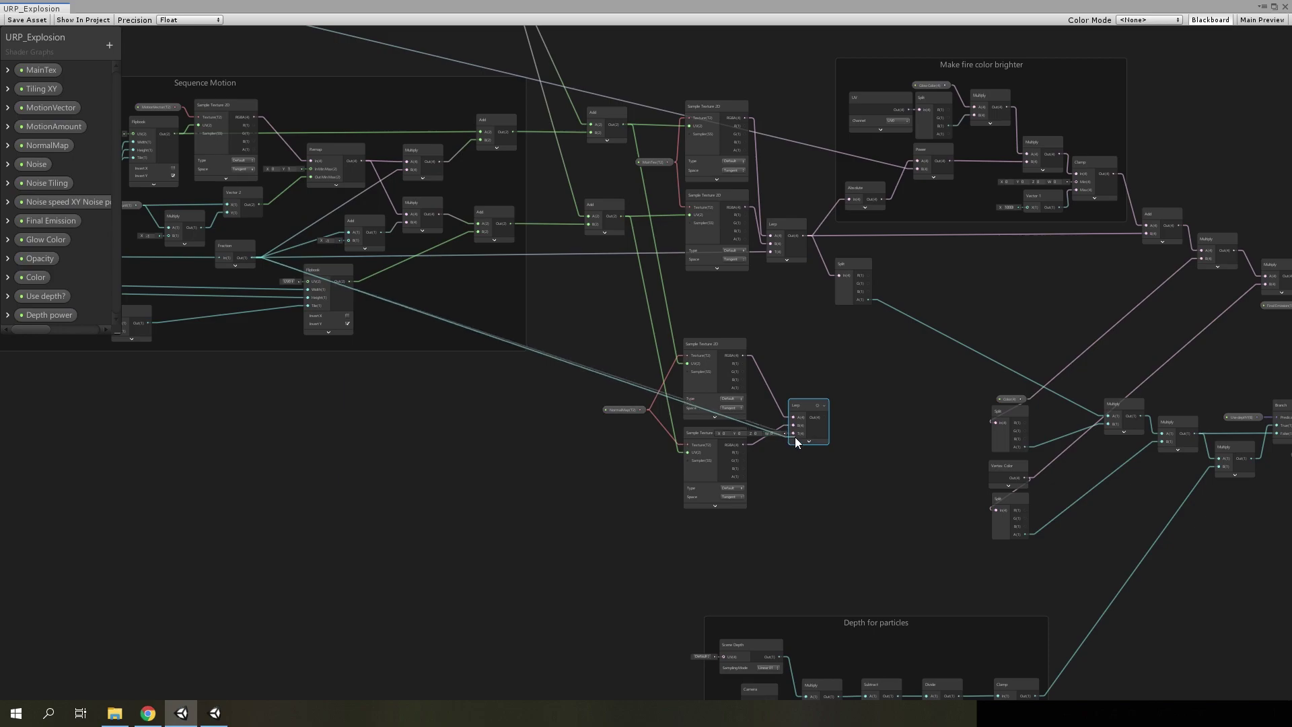
Start routing the new Lerp's output toward the master node, then cancel and reframe the samplers
middle_click_drag(895, 478, 424, 431)
mouse_move(354, 371)
left_mouse_down()
mouse_move(964, 382)
mouse_move(1104, 365)
left_mouse_up()
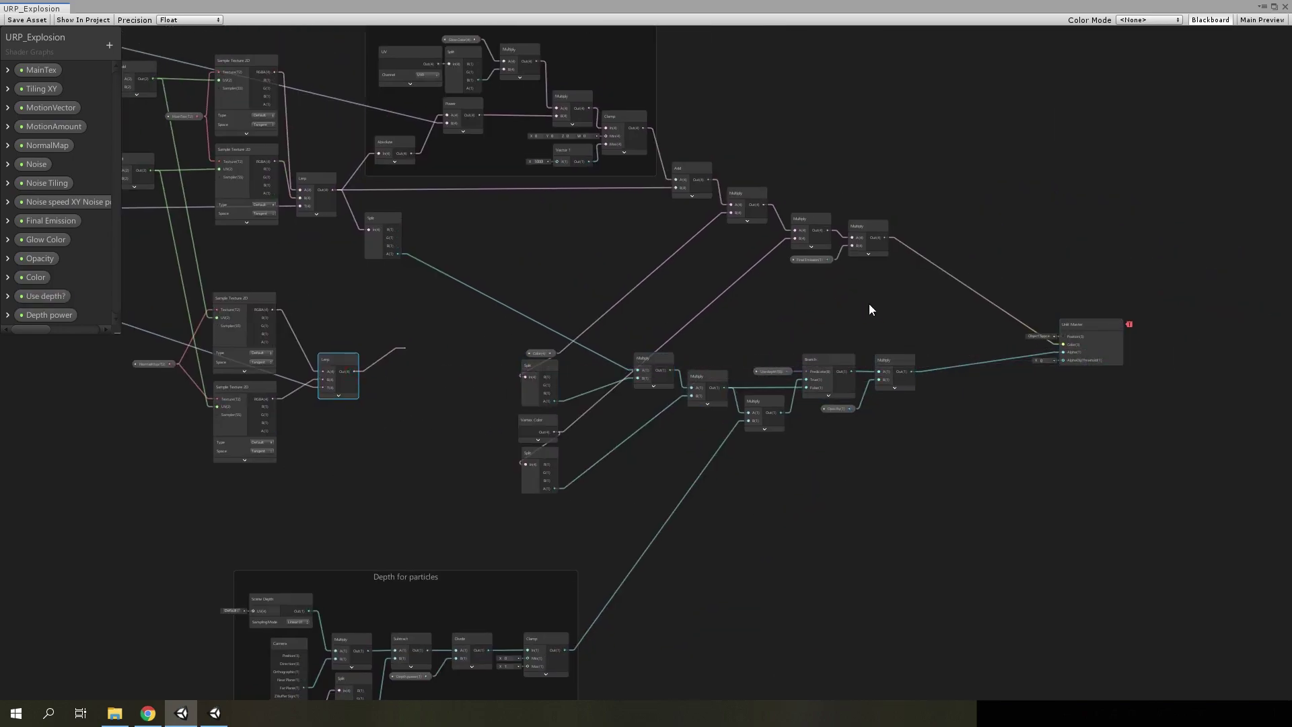
key("Escape")
scroll(1095, 281, "up", 4)
scroll(1111, 334, "up", 1)
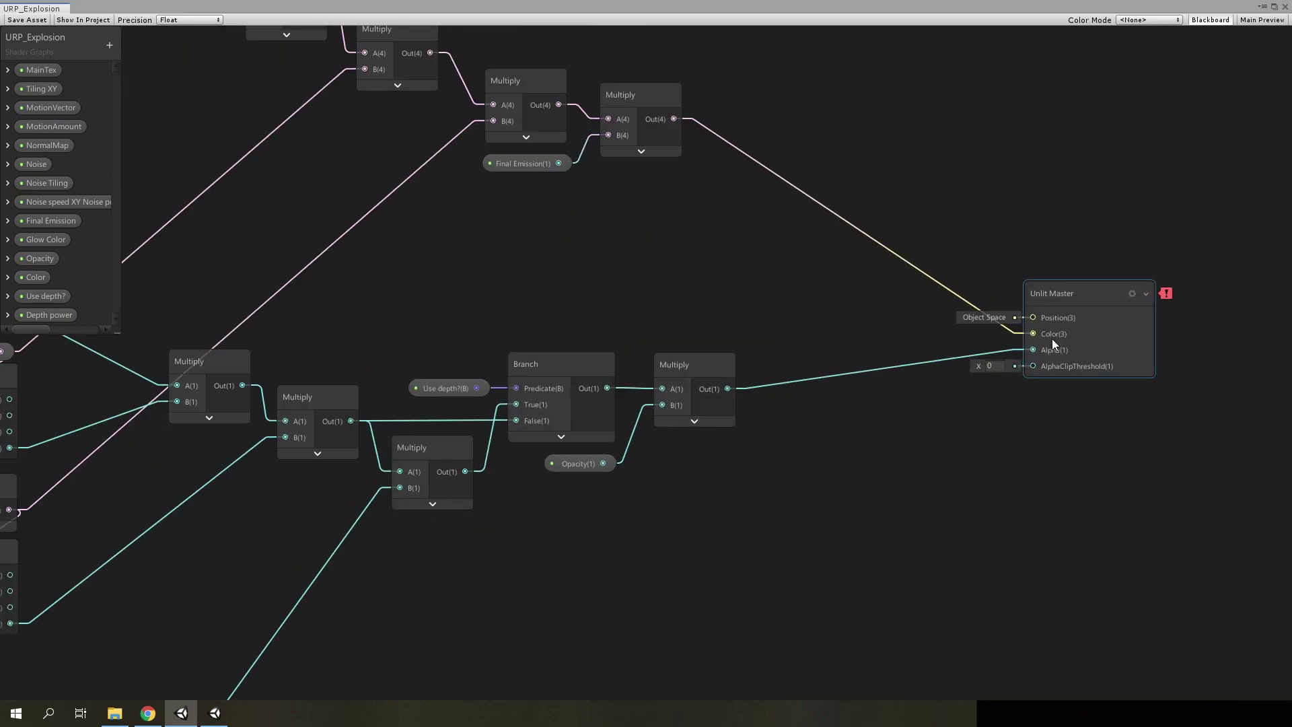
scroll(997, 363, "down", 3)
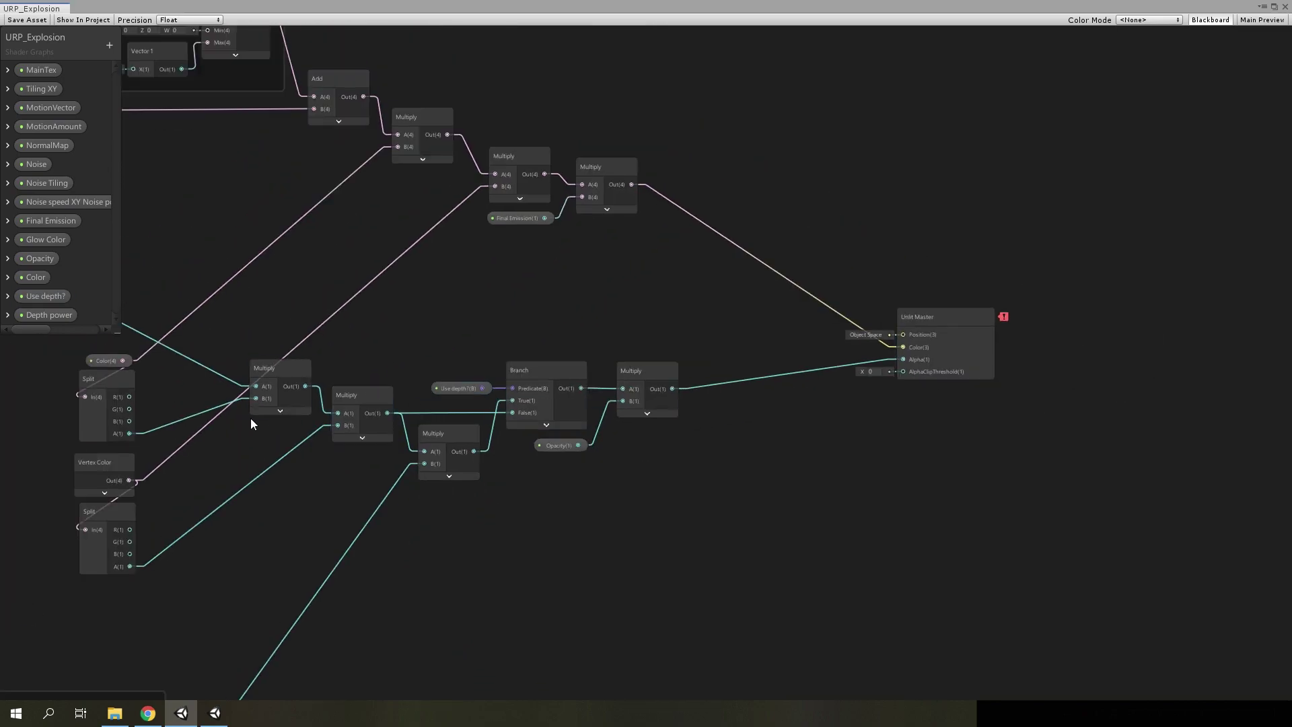
middle_click_drag(255, 427, 510, 406)
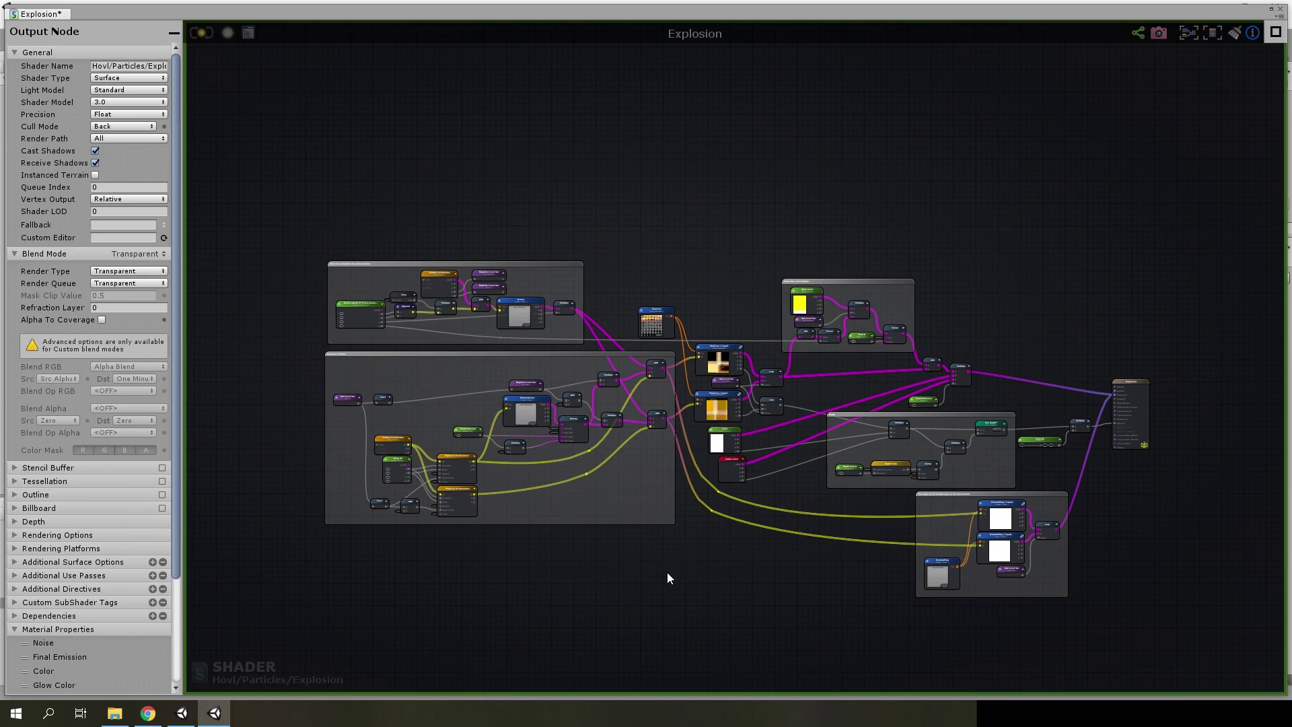
scroll(666, 578, "up", 3)
middle_click_drag(617, 576, 789, 605)
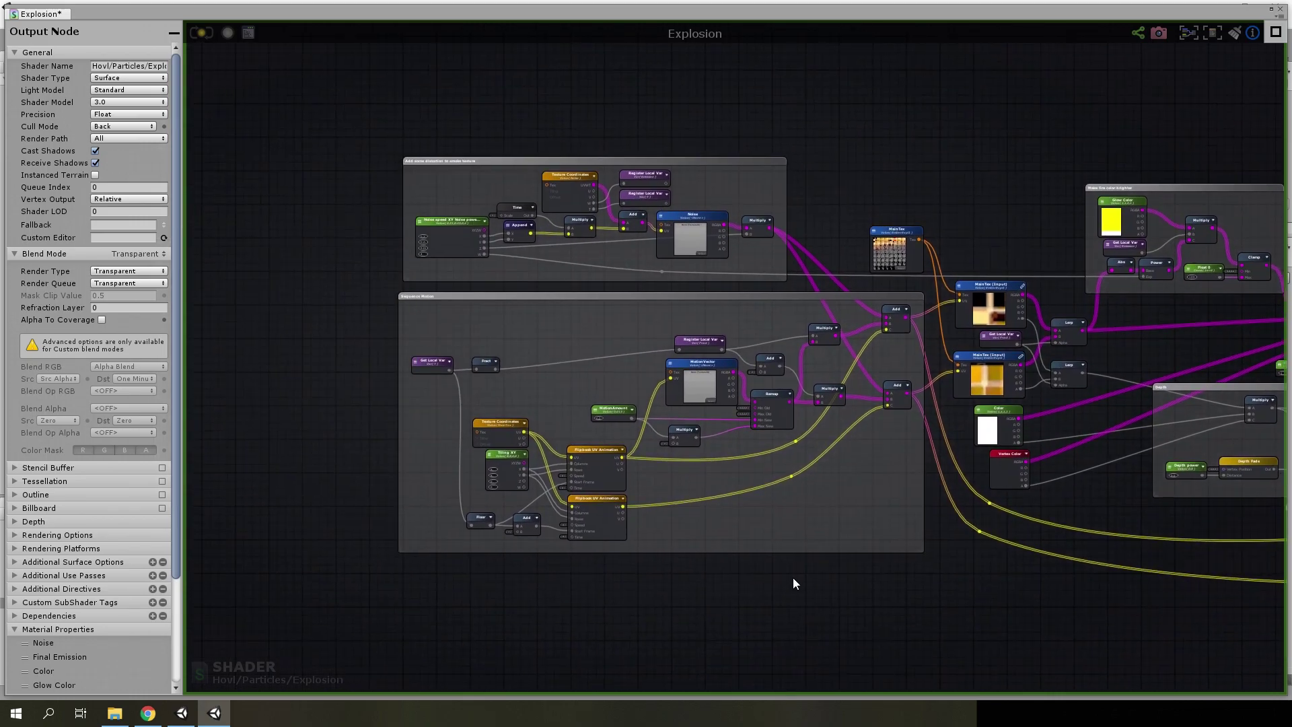
scroll(878, 560, "up", 2)
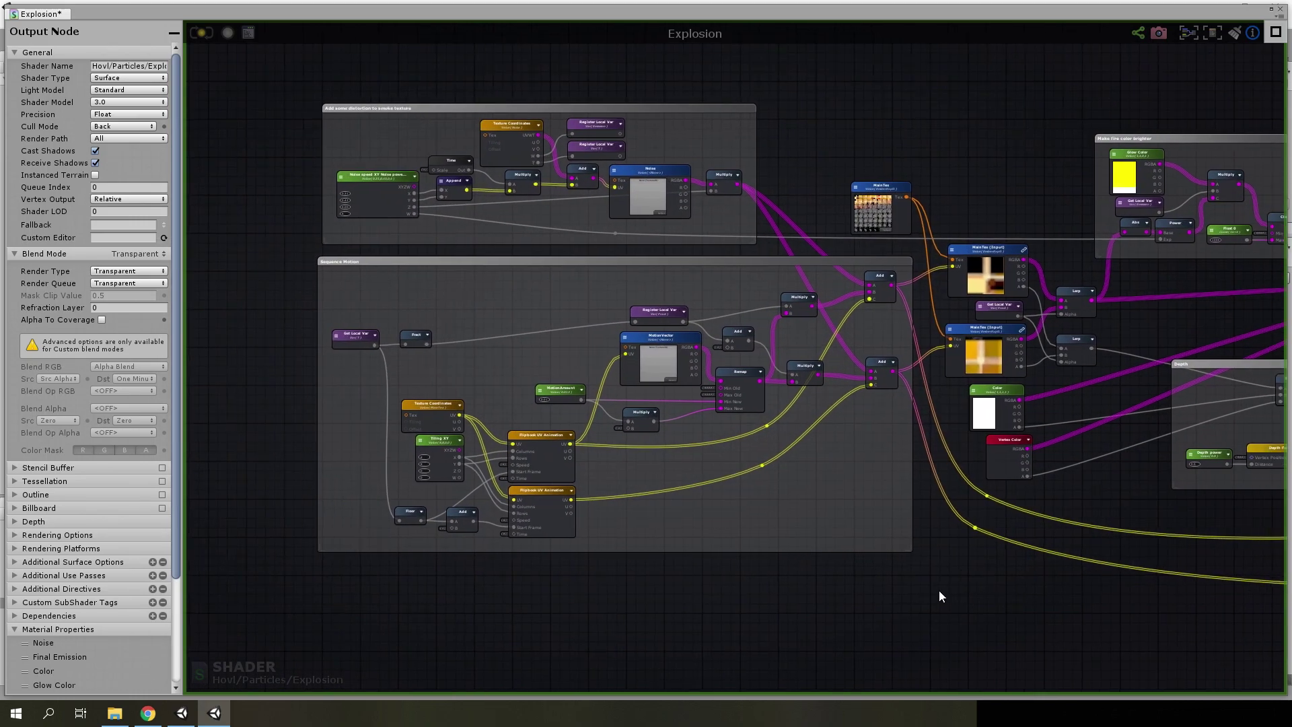
middle_click_drag(940, 596, 843, 573)
middle_click_drag(1001, 598, 665, 548)
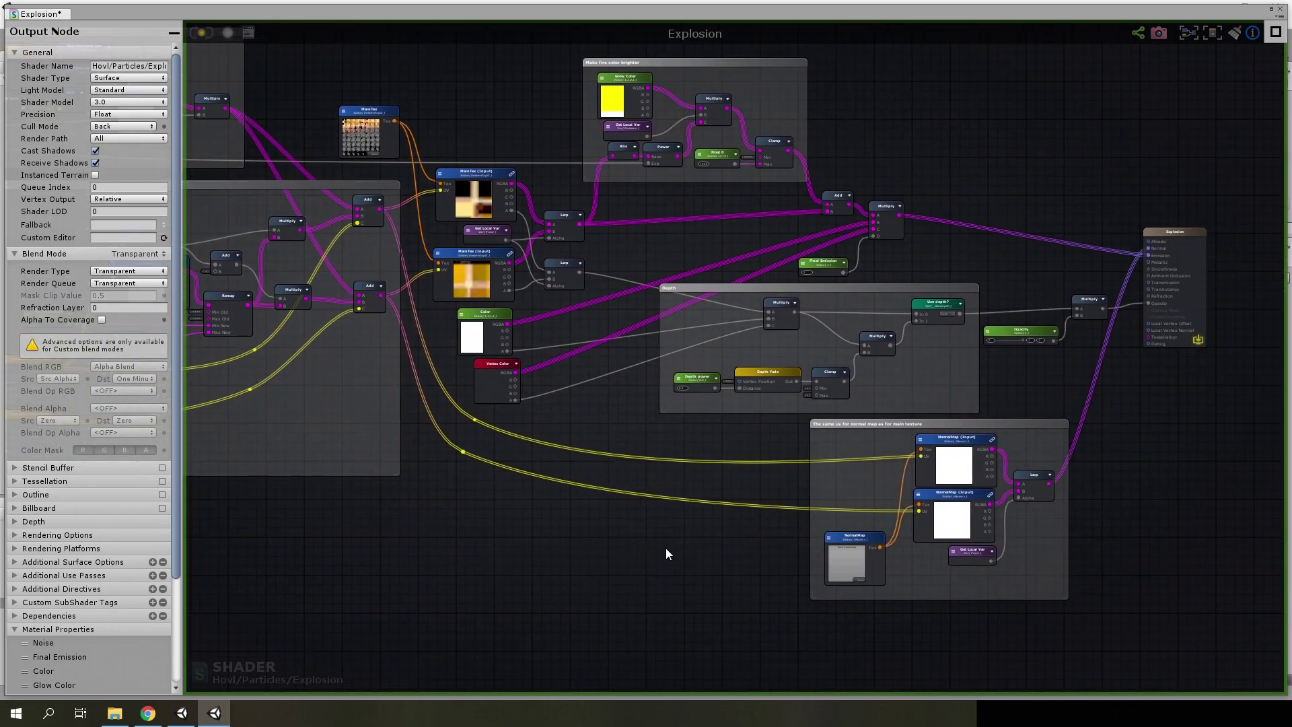
scroll(1152, 491, "up", 3)
scroll(1152, 487, "down", 1)
scroll(1143, 504, "down", 2)
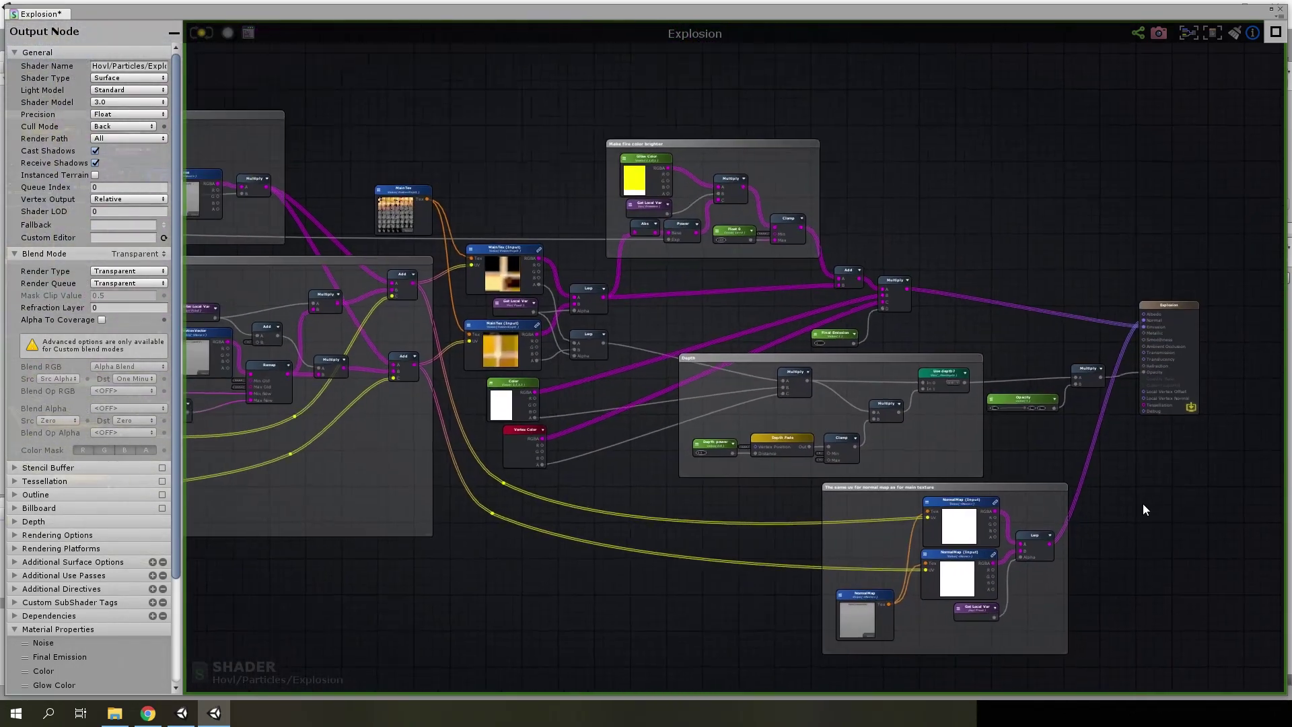
mouse_move(1143, 503)
middle_mouse_down()
mouse_move(1188, 478)
mouse_move(1263, 467)
mouse_move(1202, 457)
middle_mouse_up()
scroll(1197, 479, "down", 2)
scroll(1197, 478, "up", 2)
scroll(1261, 467, "down", 2)
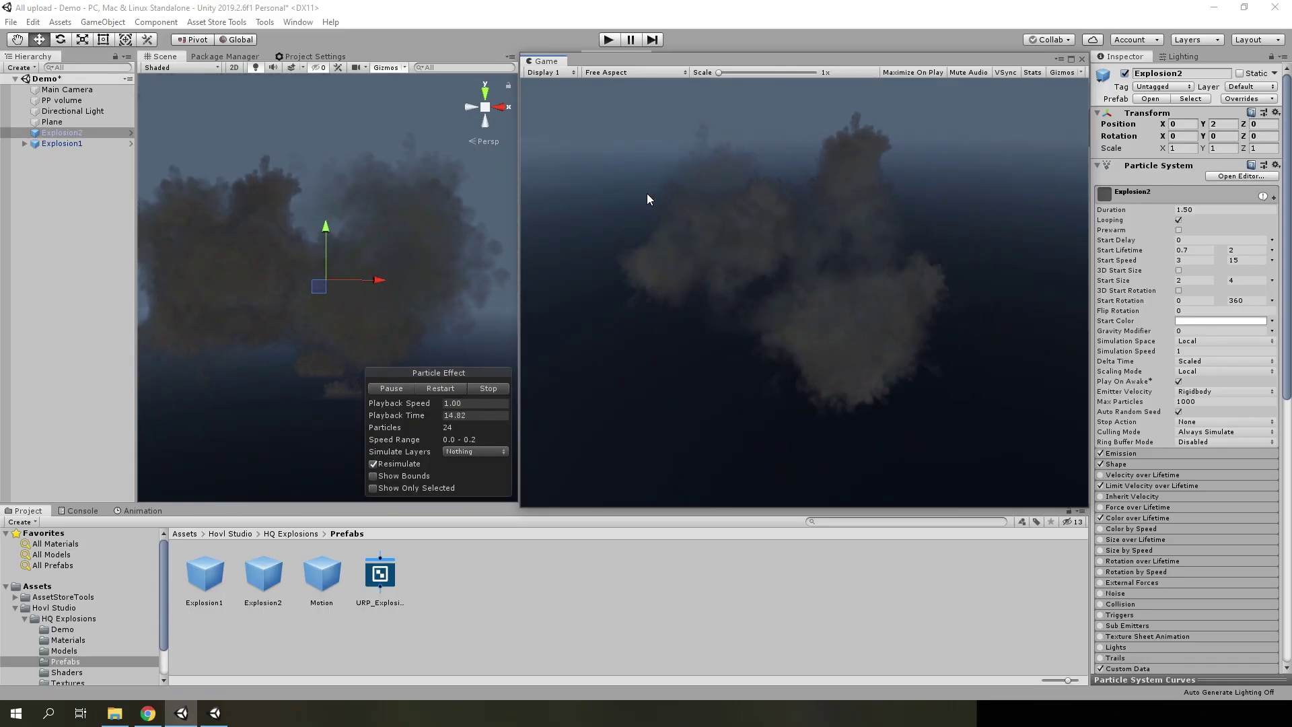
Delete Explosion2 from the scene and select Explosion1 to preview its effect
key("Delete")
left_click(62, 133)
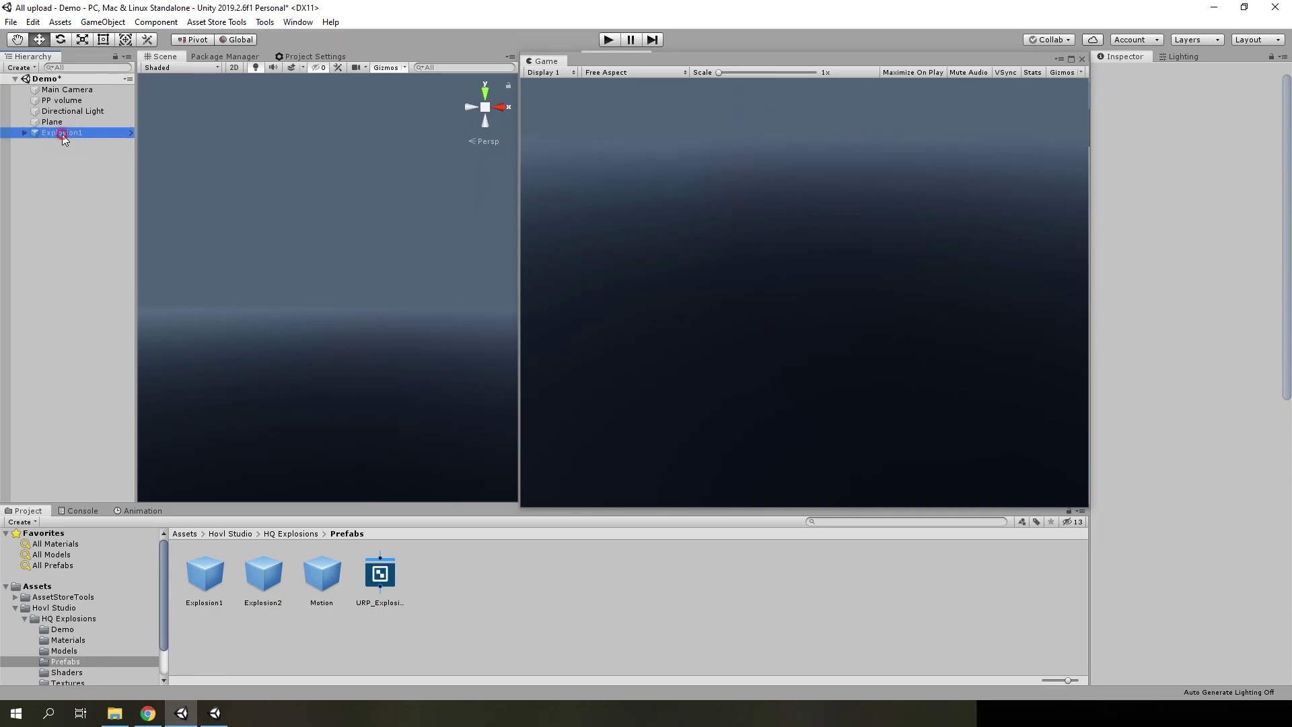